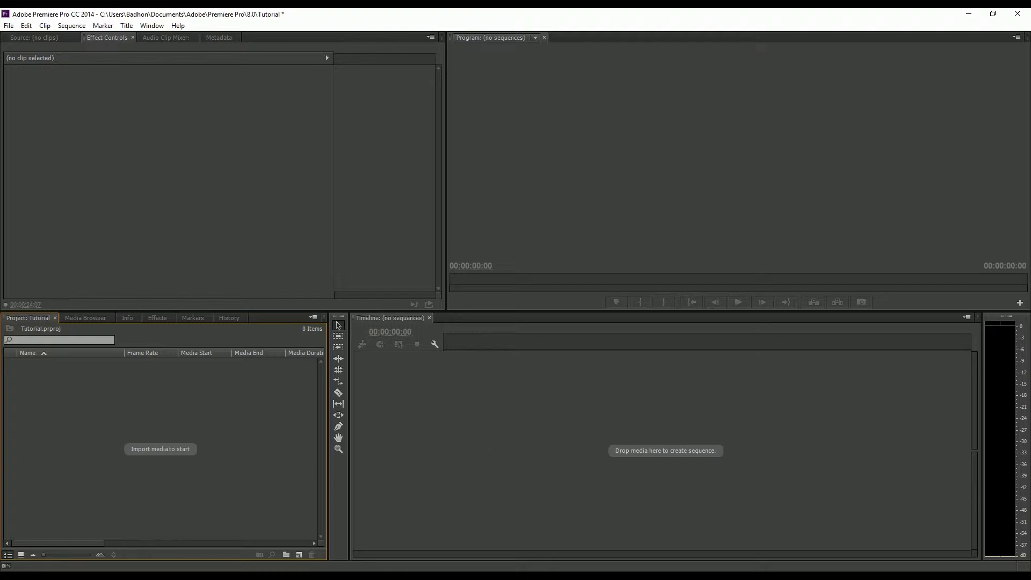
- Switch to the Excercise files folder in File Explorer and preview Shot 1 WIDE in a maximized video player
key(alt+Tab)
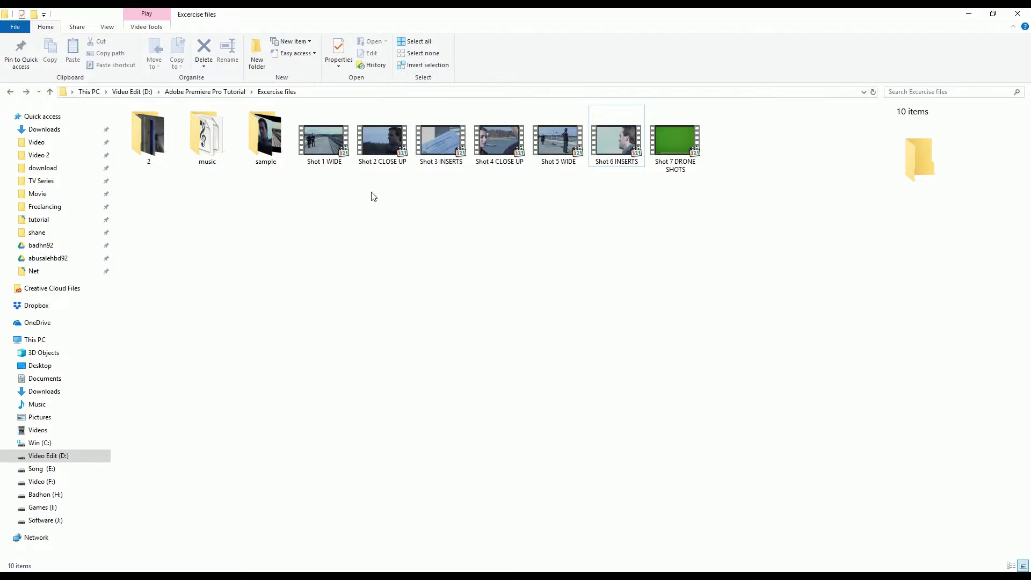
double_click(330, 154)
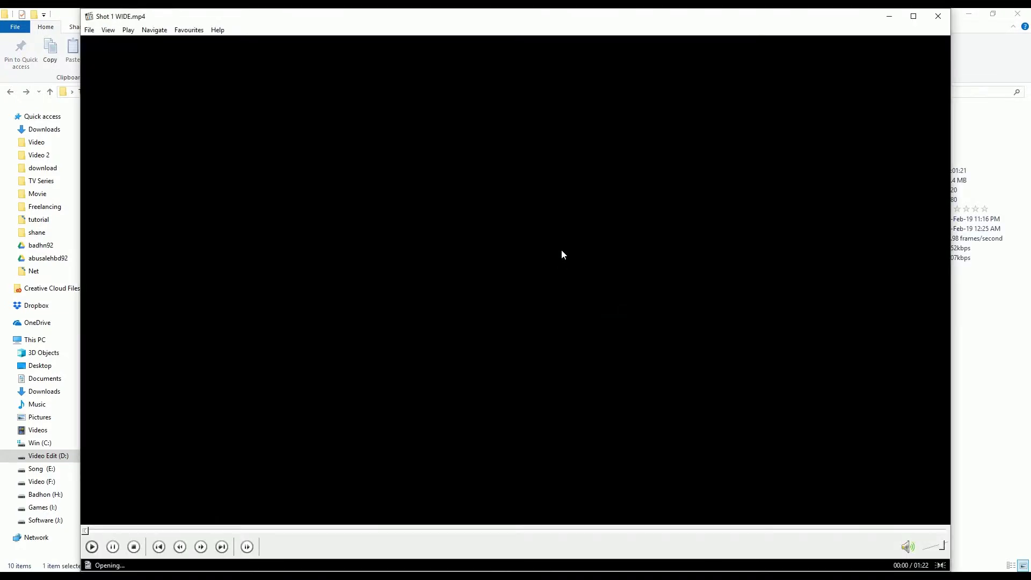
double_click(518, 15)
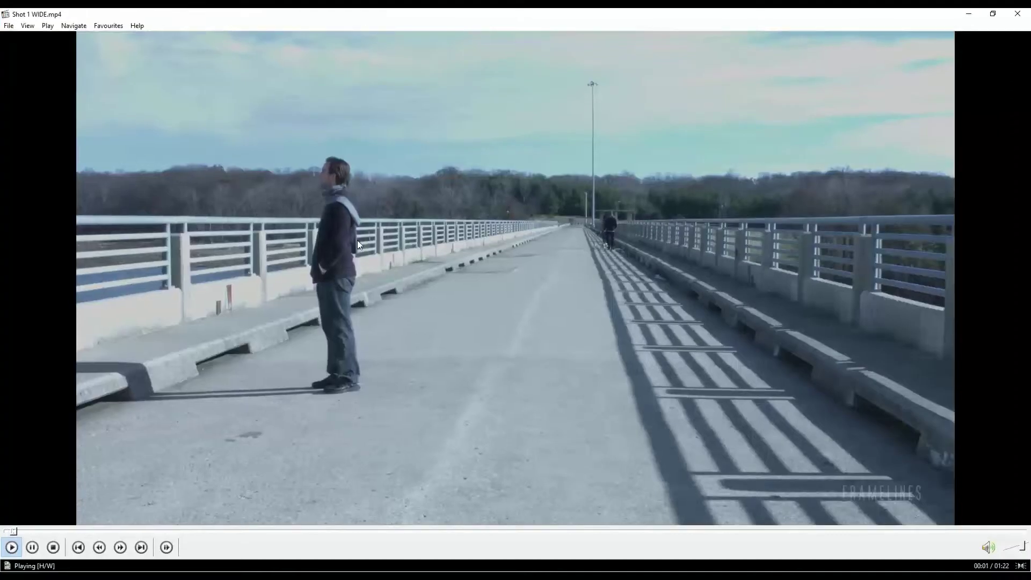
key(Right)
key(Right)
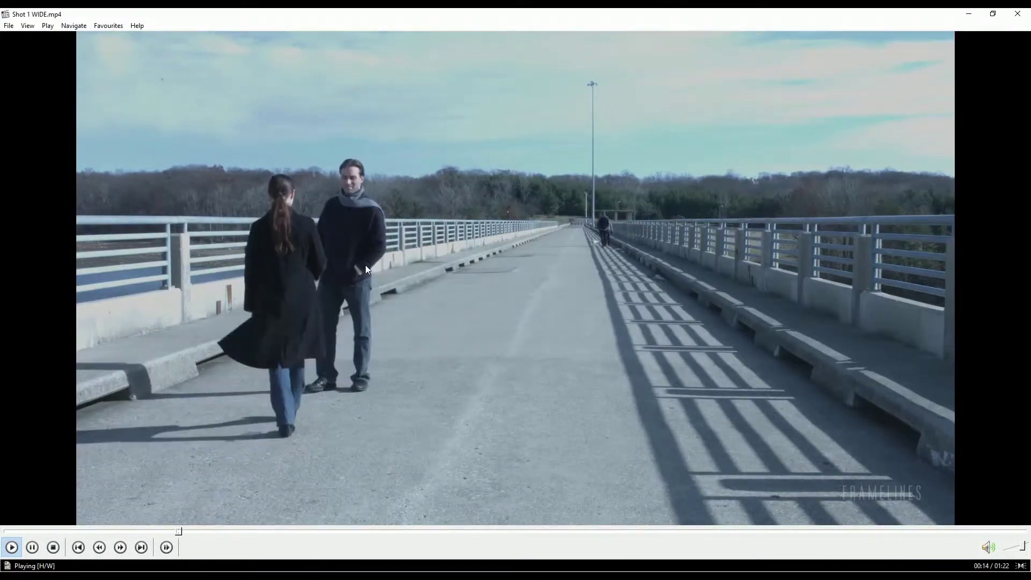
- Preview Shot 2 CLOSE UP and Shot 3 INSERTS, pausing the inserts clip partway through
click(141, 548)
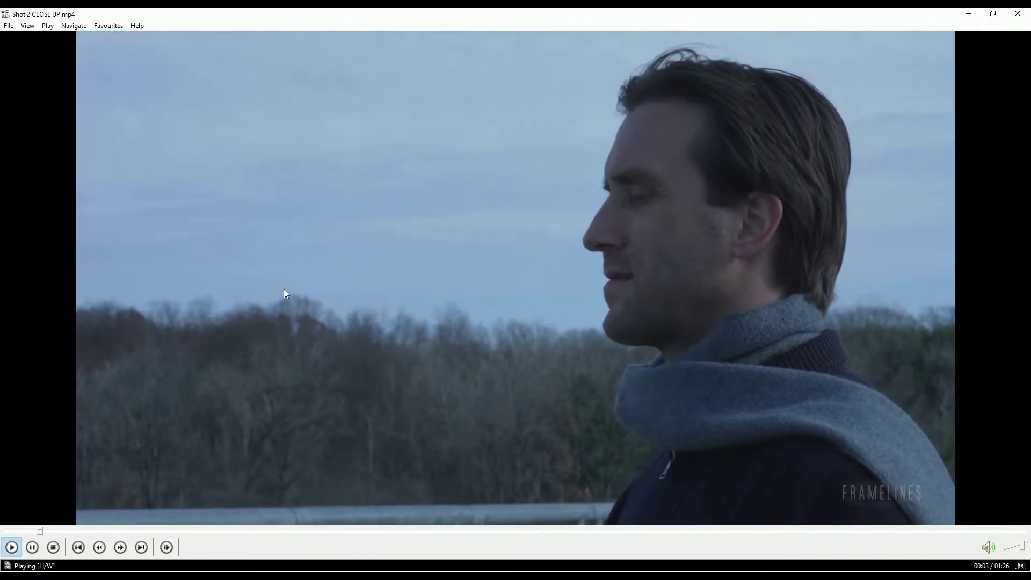
key(Right)
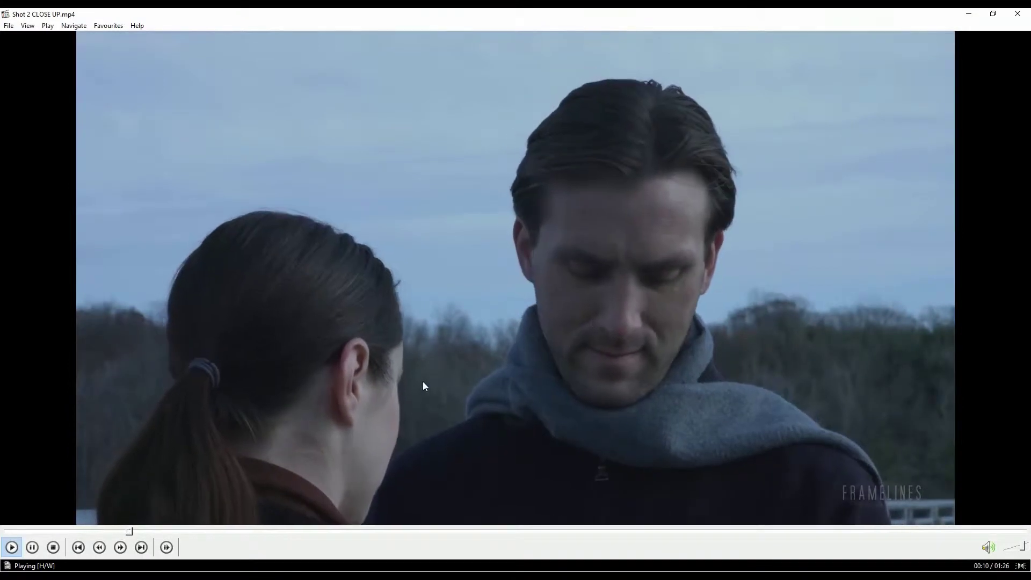
click(141, 547)
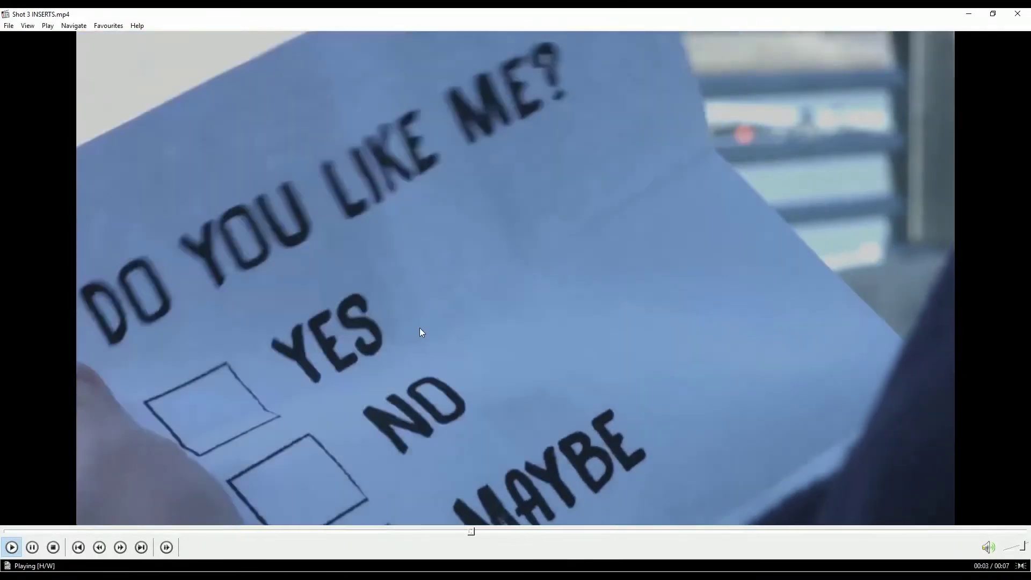
click(418, 320)
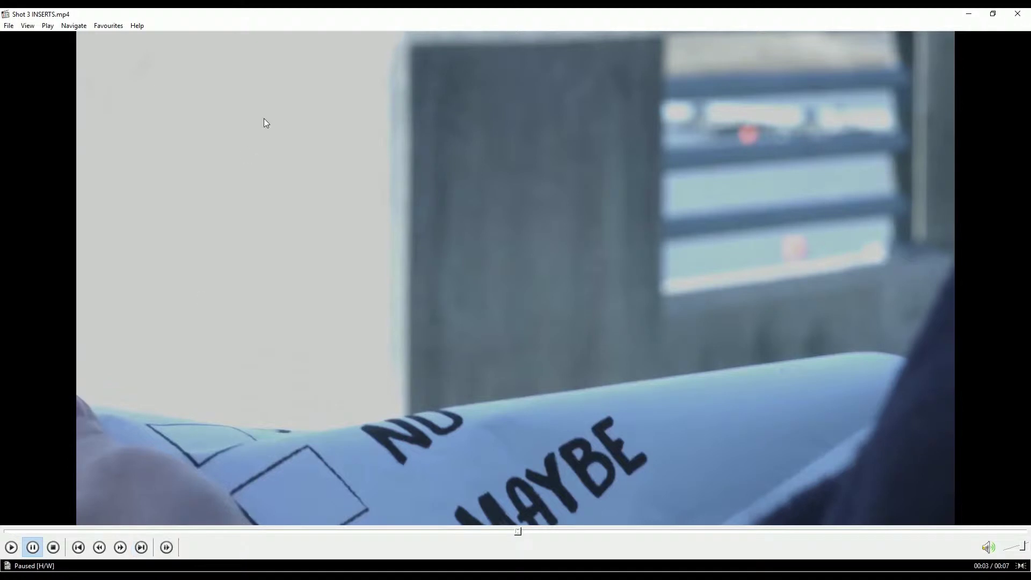
- Preview Shot 4 CLOSE UP, skipping forward through its opening part
click(142, 547)
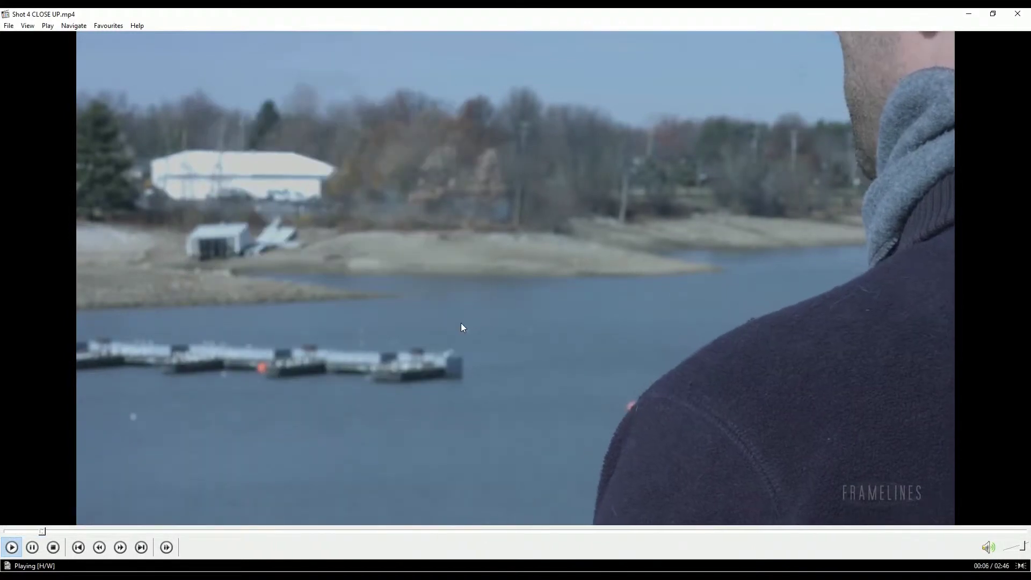
key(Right)
key(Right)
key(Right)
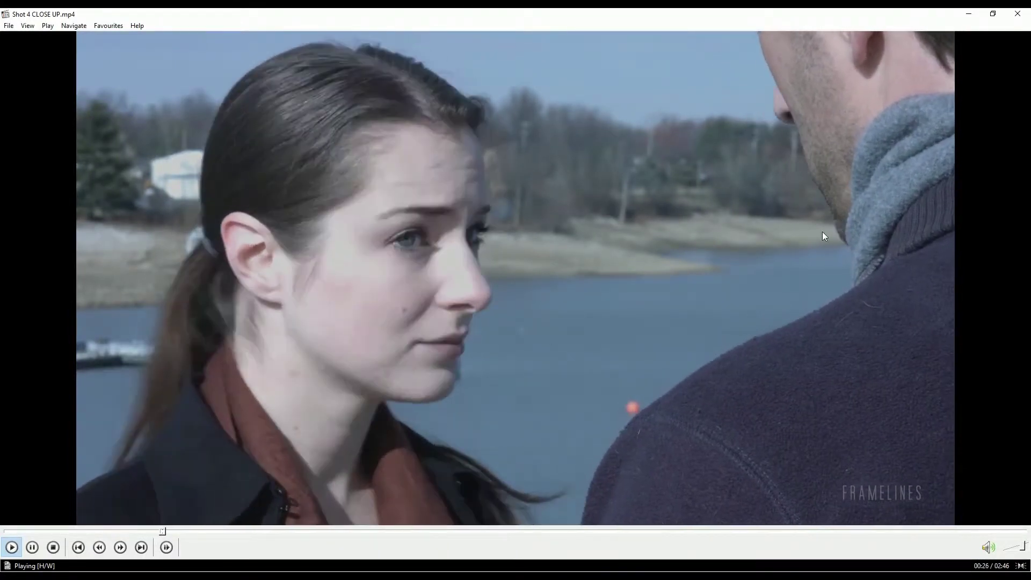
- Preview Shot 5 WIDE, skipping forward to about 39 seconds into the clip
click(142, 547)
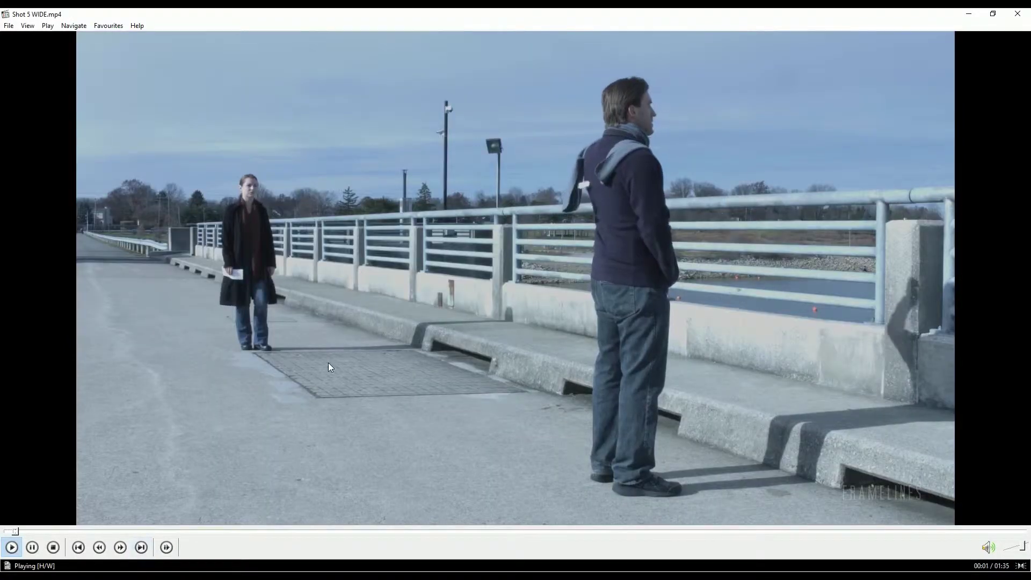
key(Right)
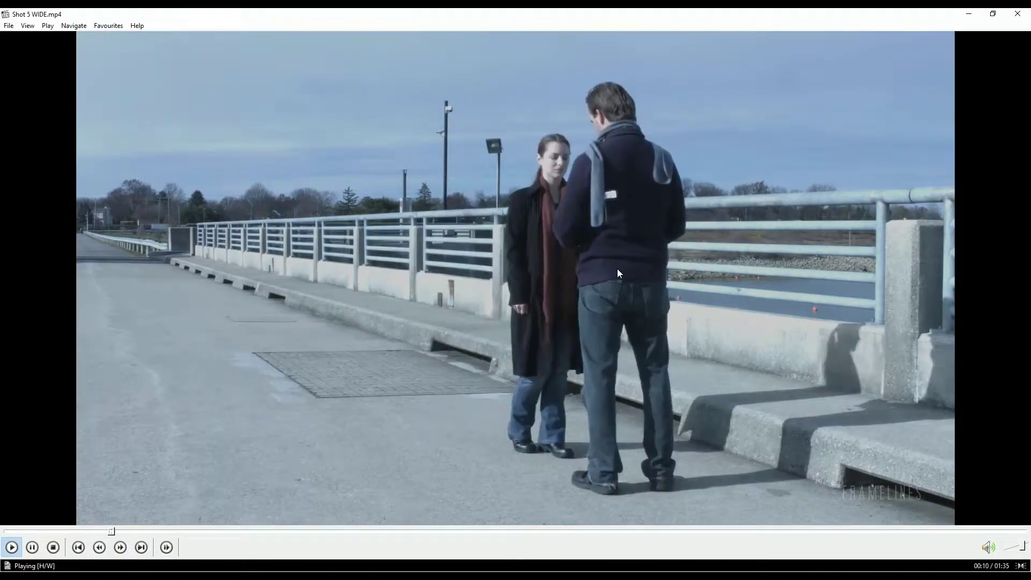
key(Right)
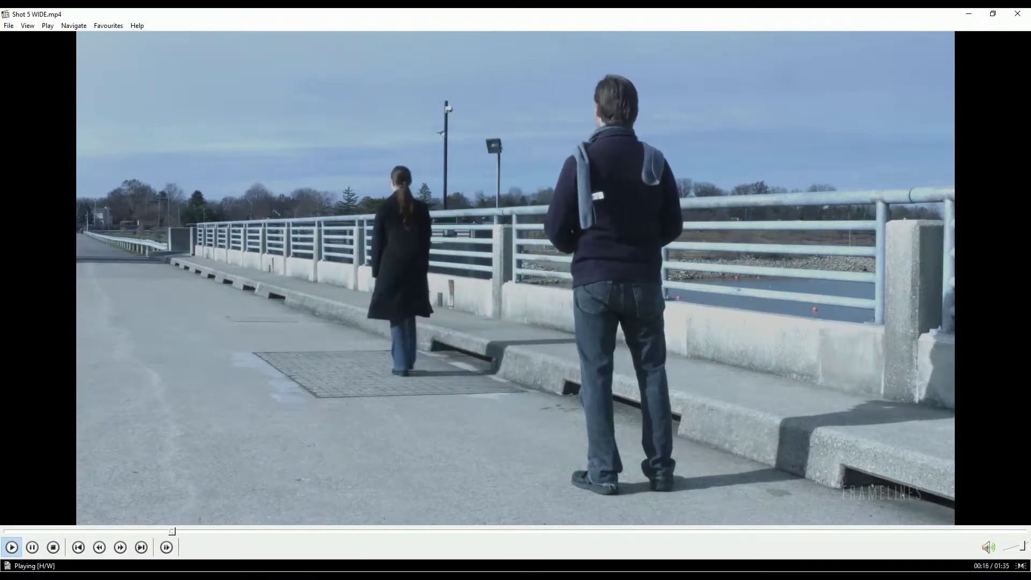
key(Right)
key(Right)
click(421, 532)
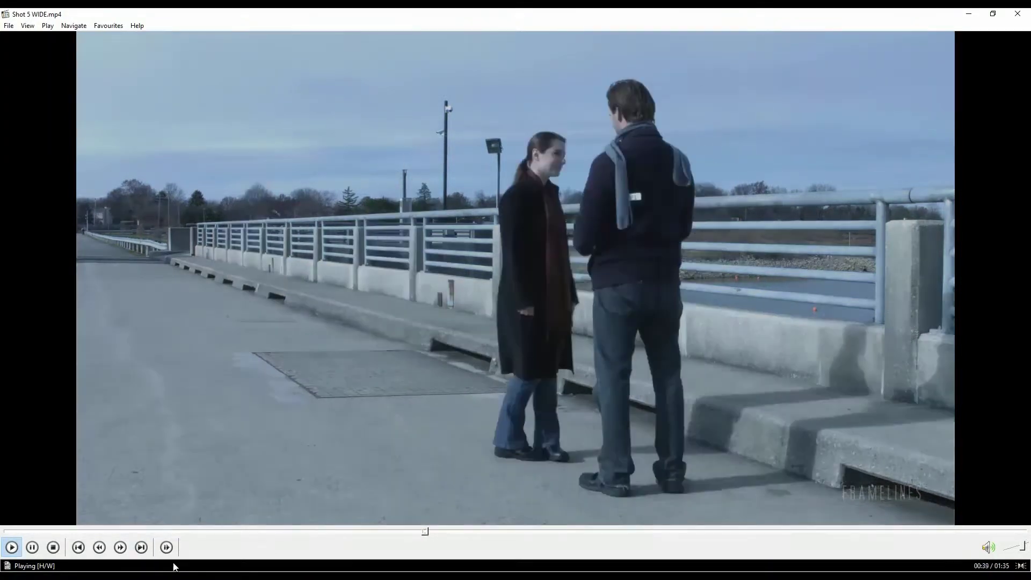
- Preview Shot 6 INSERTS and skim Shot 7 DRONE SHOTS to near its end, then close the video player
click(141, 547)
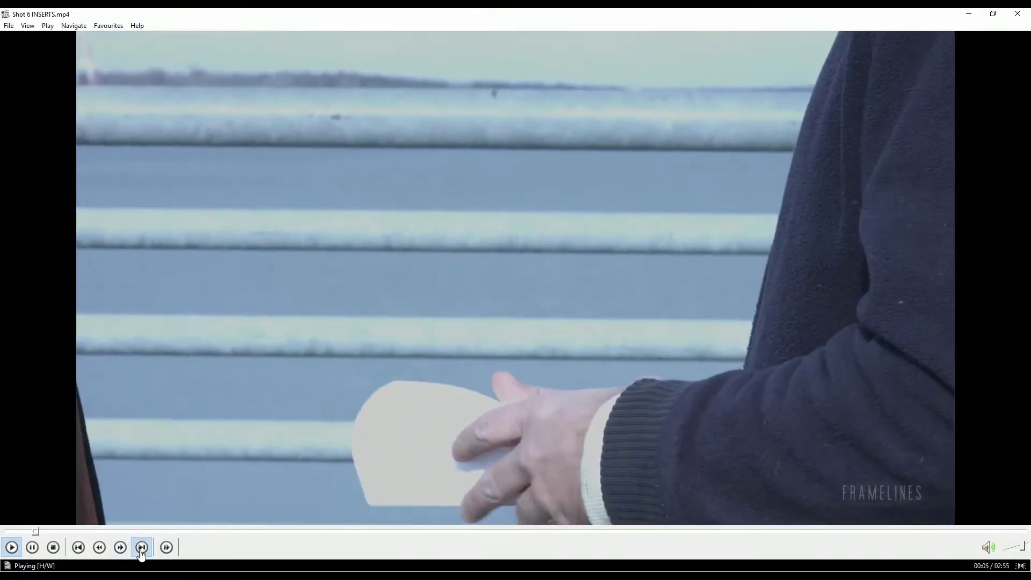
click(141, 547)
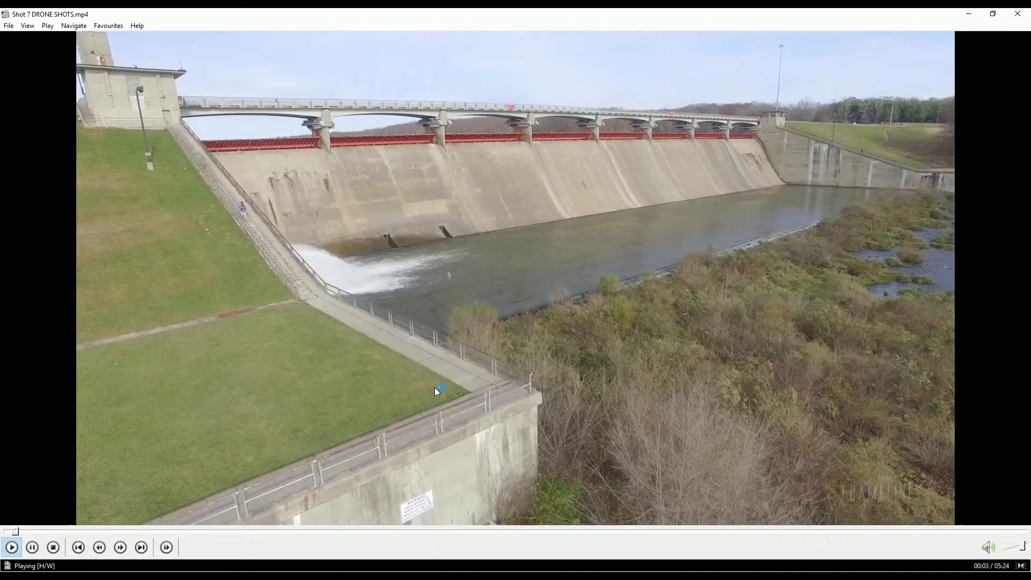
key(Right)
key(Right)
key(Right)
key(Right)
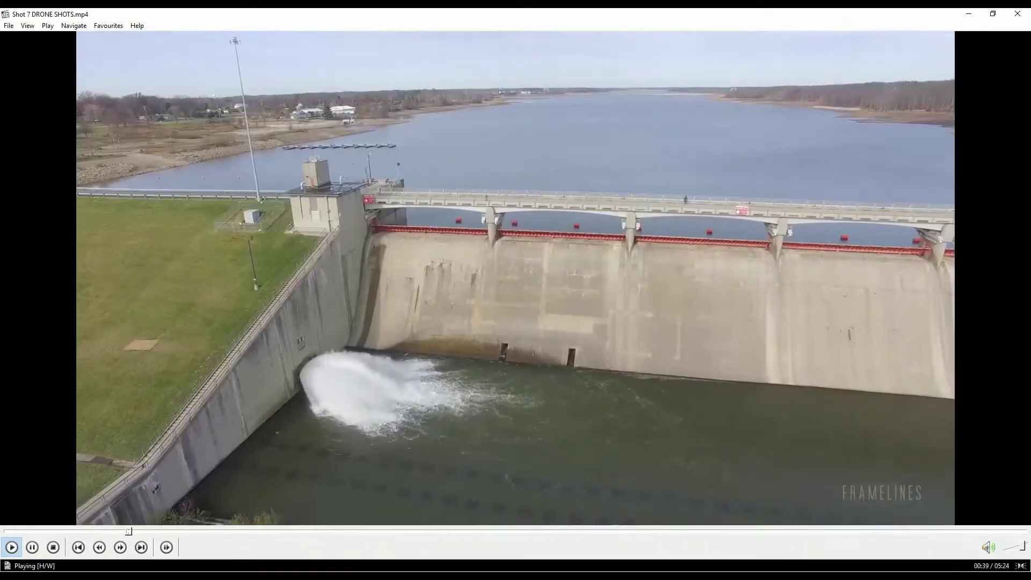
click(526, 531)
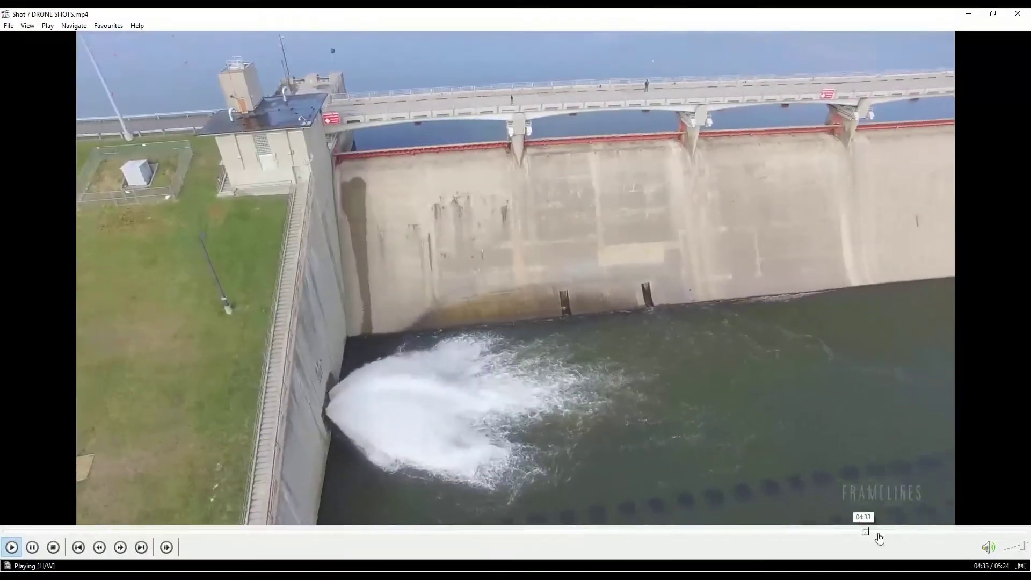
click(876, 531)
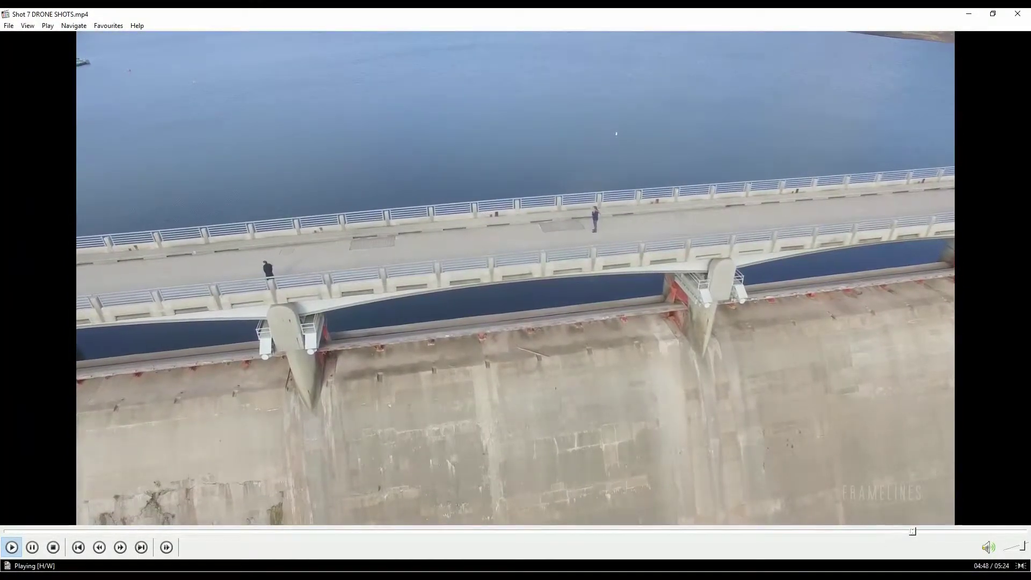
key(Right)
click(1020, 13)
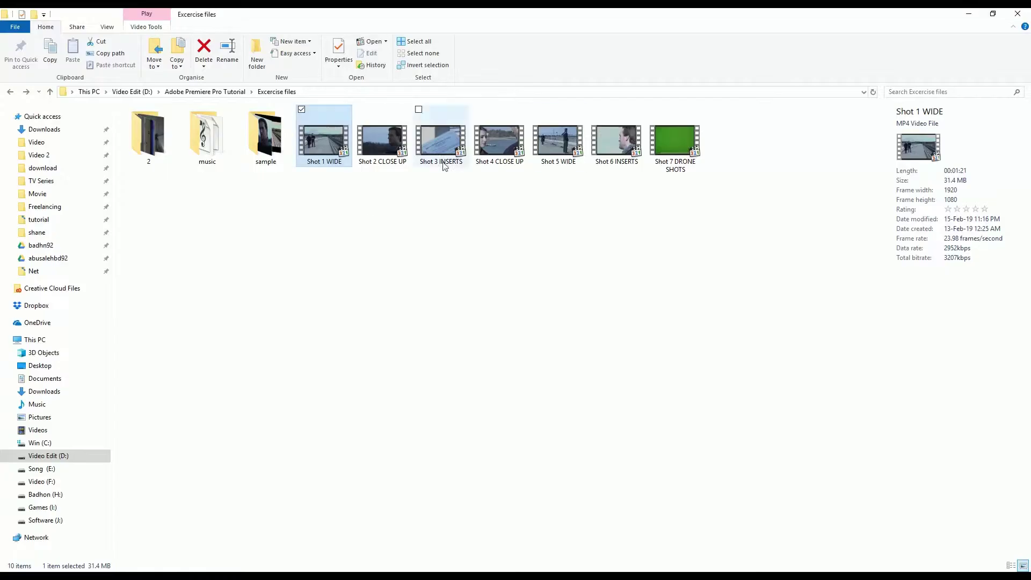
- Import all seven video files, Shot 1 WIDE through Shot 7 DRONE SHOTS, from the folder into the Premiere Pro project
drag(326, 203, 708, 150)
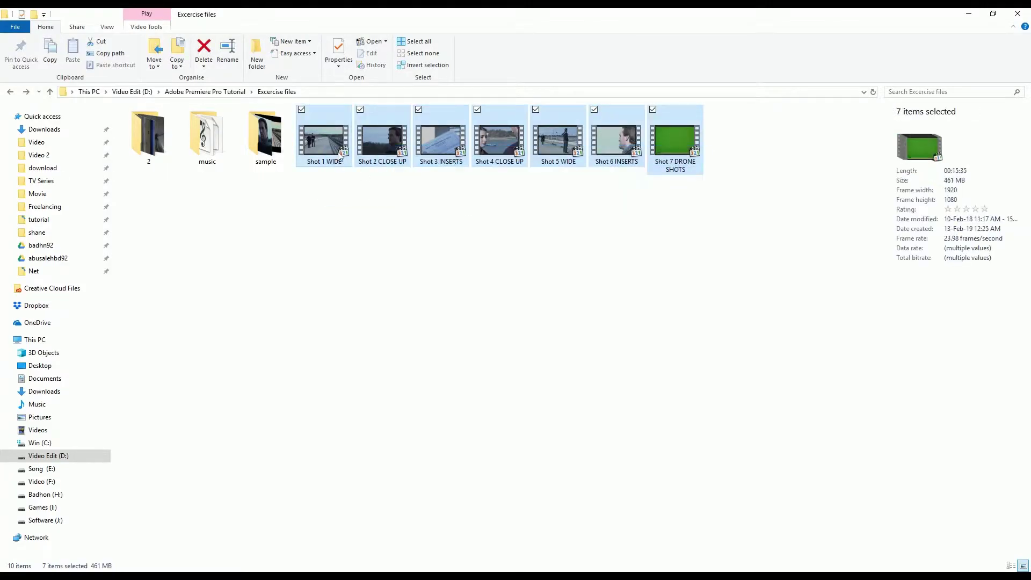
drag(324, 141, 111, 452)
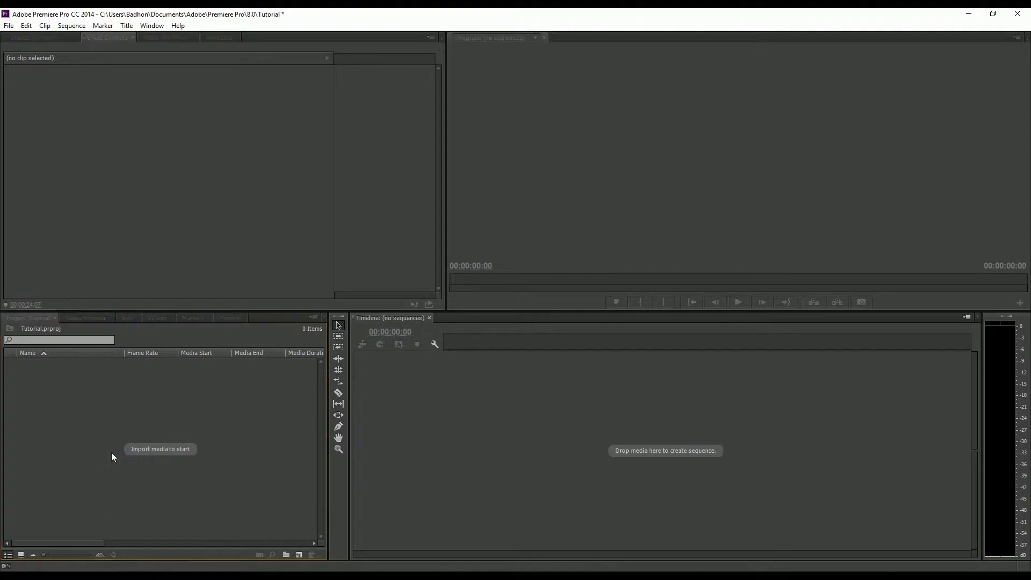
click(95, 487)
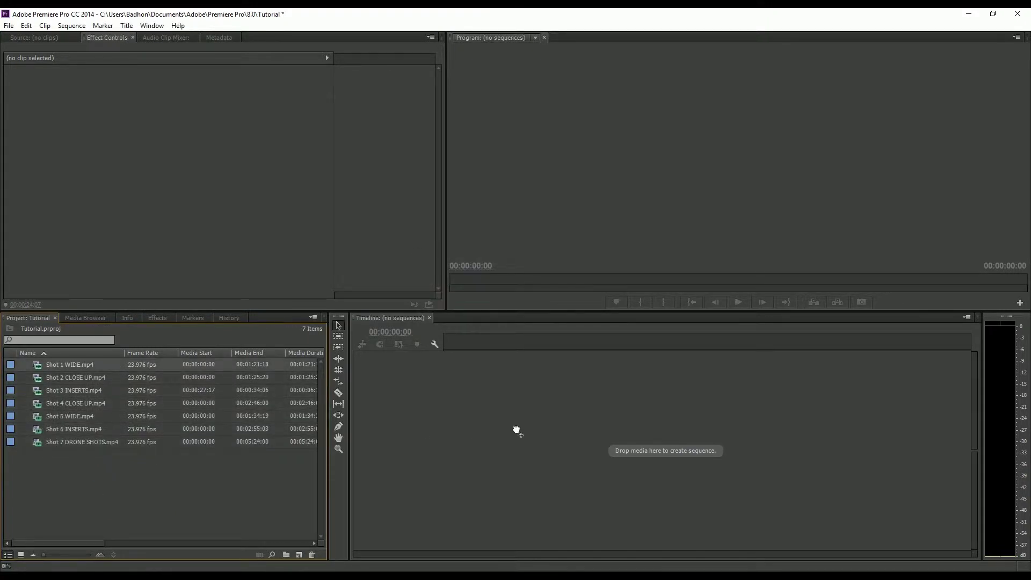
- Create a sequence from Shot 1 WIDE.mp4, rename it seq 1 and scrub through it on the timeline
drag(517, 429, 523, 432)
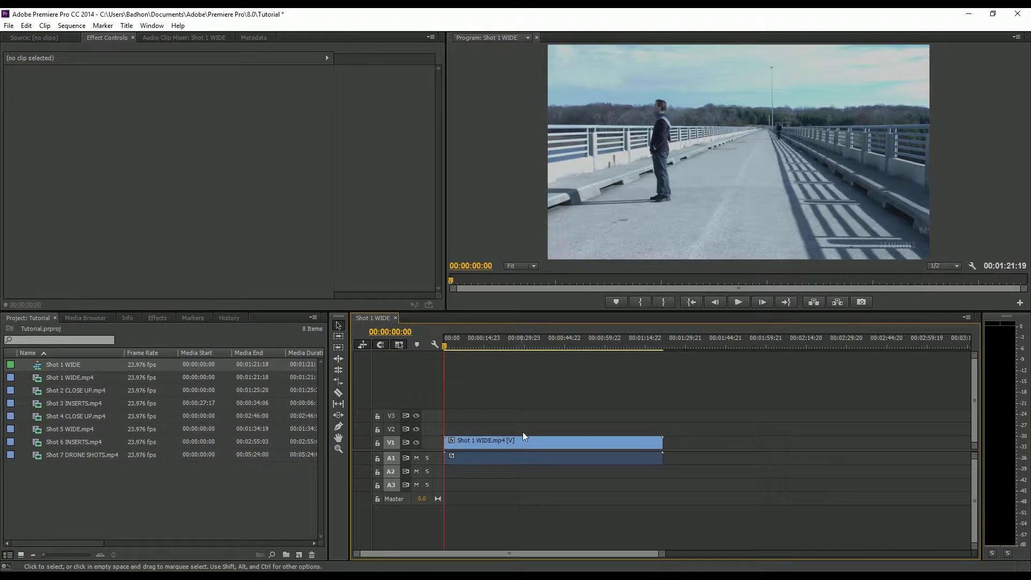
click(69, 366)
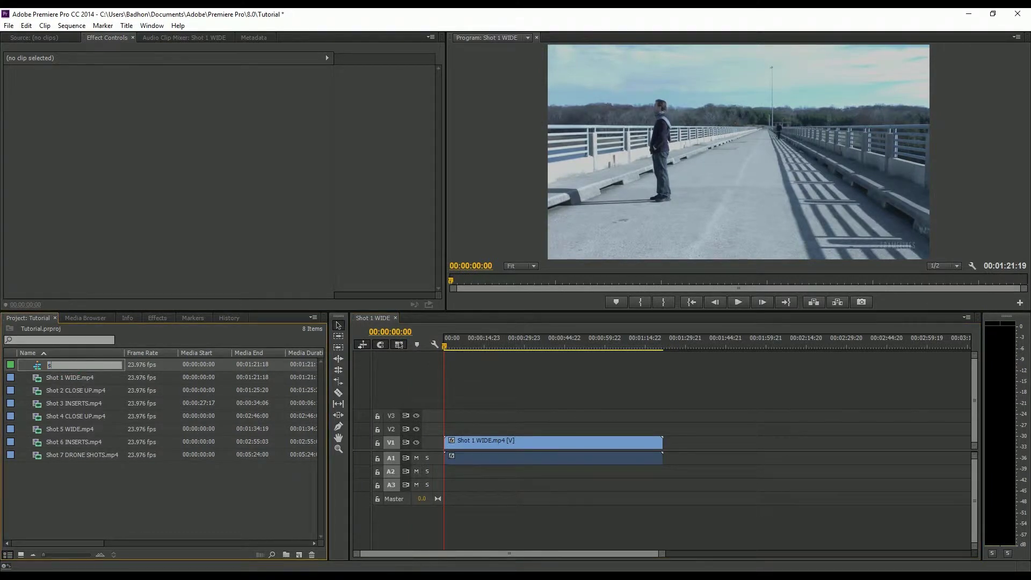
click(86, 492)
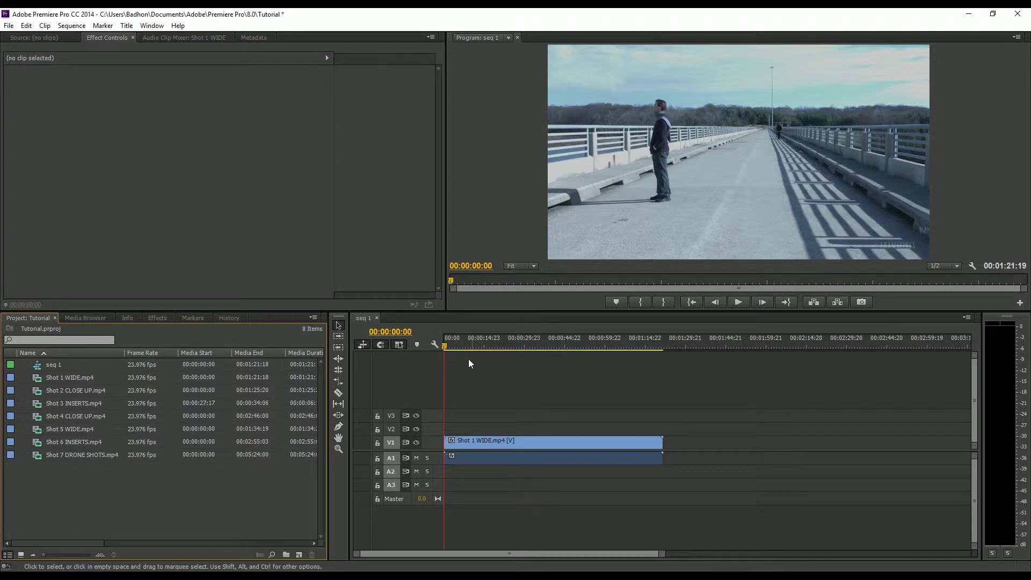
drag(458, 343, 577, 357)
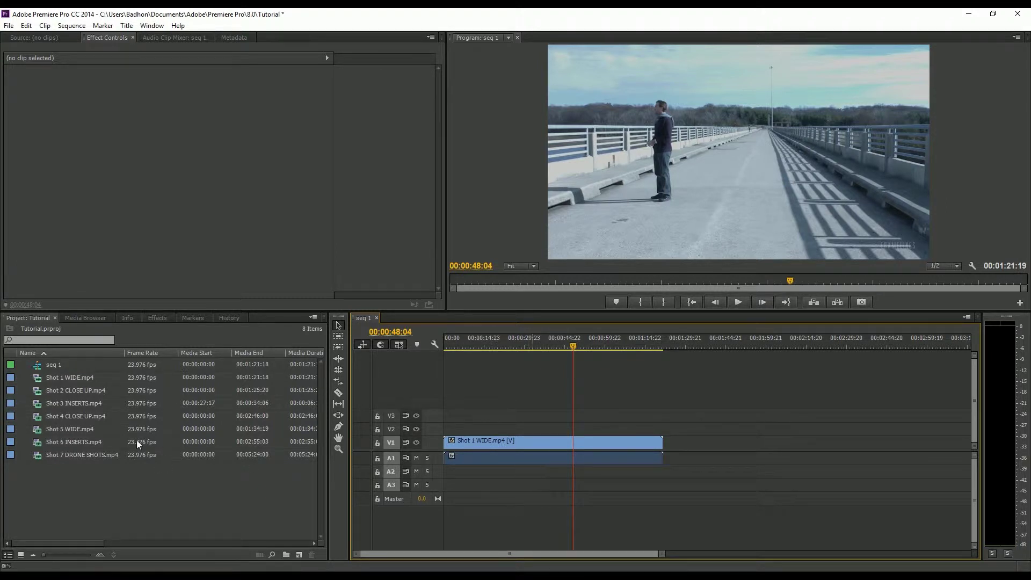
- Open Shot 1 WIDE.mp4 in the Source monitor and mark an In point at about 8 seconds and an Out point at 00:00:24:17
double_click(39, 378)
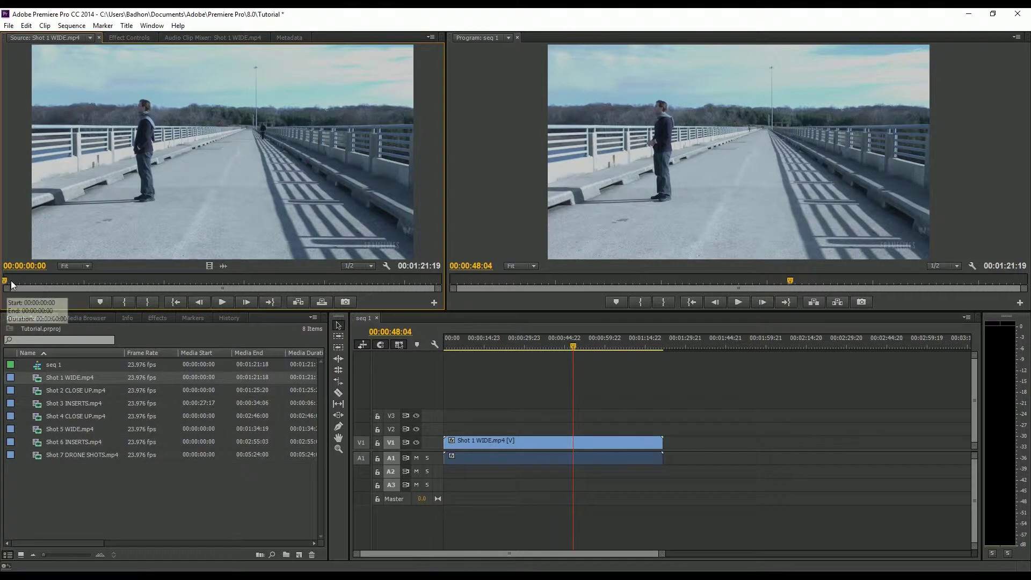
click(40, 280)
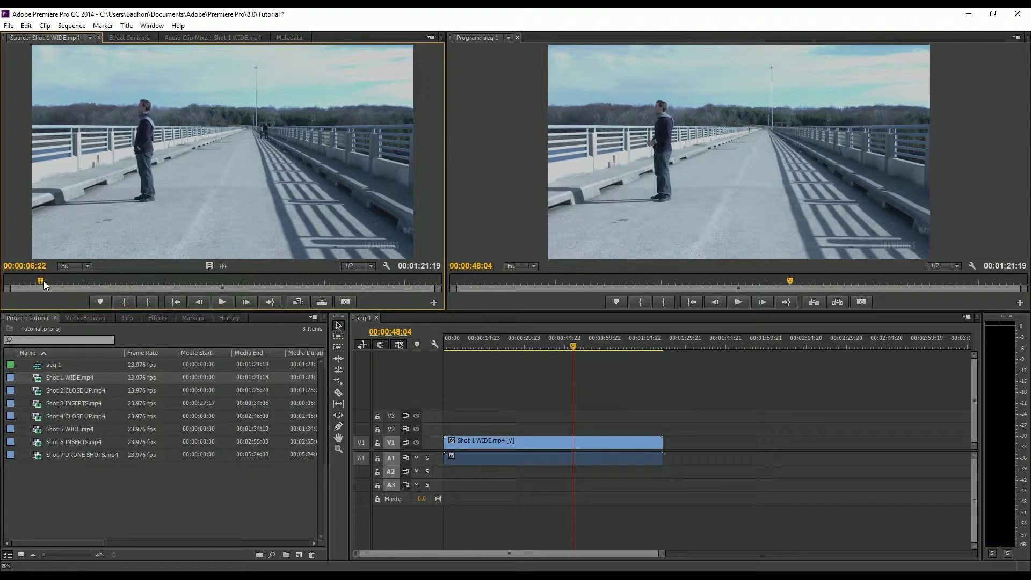
drag(44, 281, 137, 277)
click(125, 302)
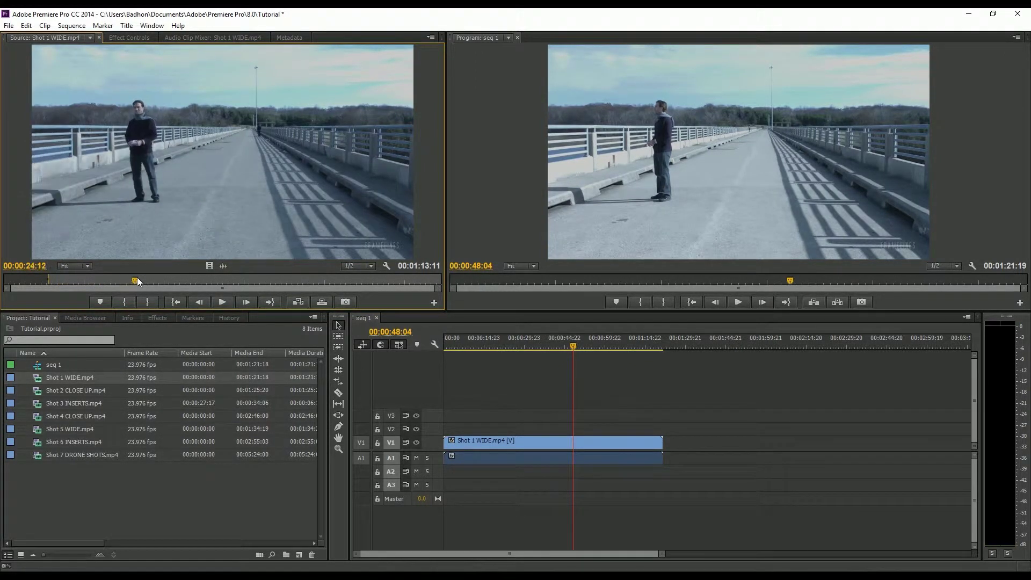
click(147, 303)
- Place the marked section of Shot 1 WIDE.mp4 on V1 after the full-length clip, leaving a gap, and play it back
drag(46, 378, 692, 447)
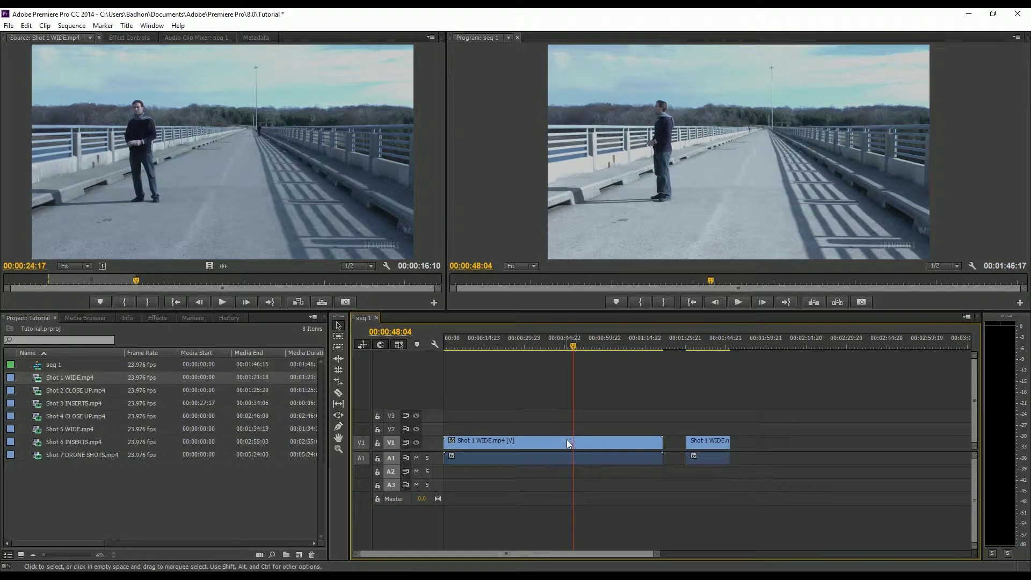
click(699, 347)
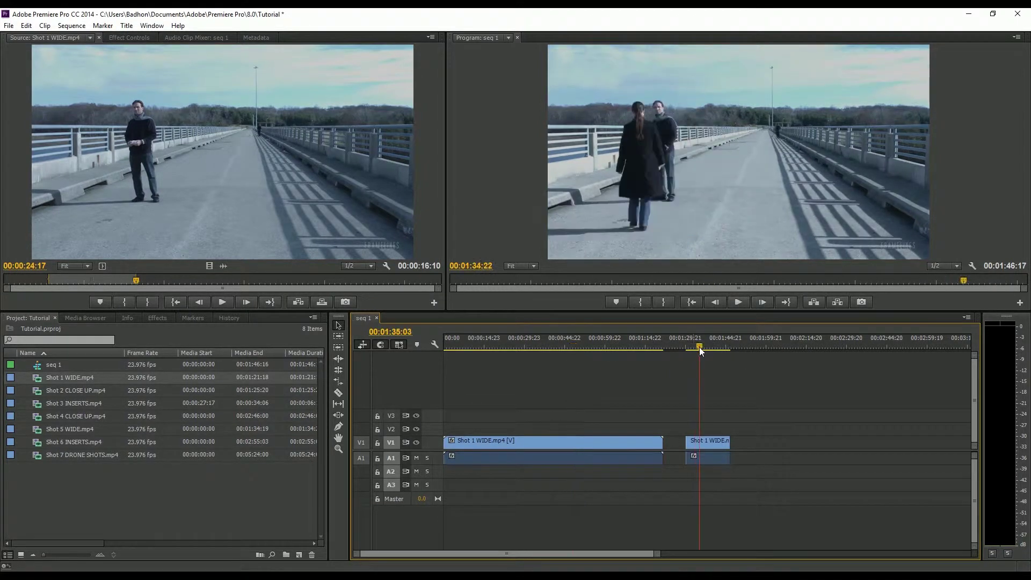
key(space)
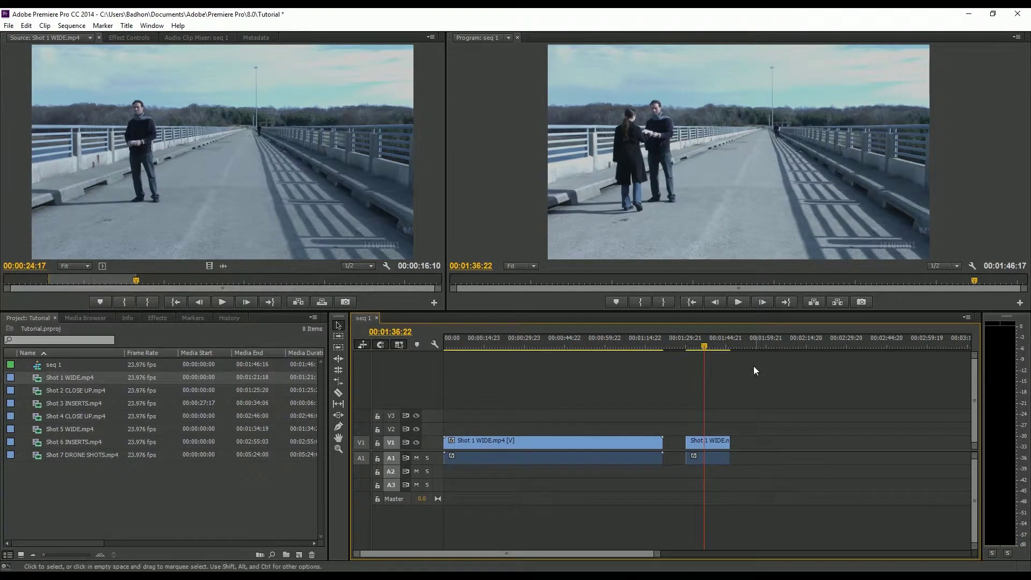
click(711, 346)
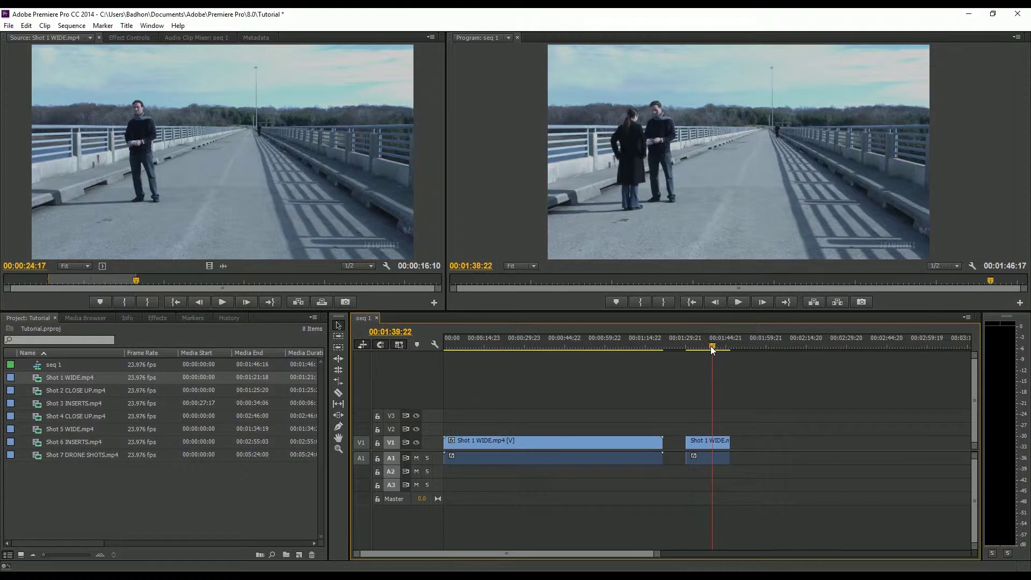
- Delete the full-length Shot 1 WIDE clip and the remaining gap so the trimmed section starts the sequence, then check it at 00:00:06:09
click(585, 445)
key(Delete)
click(491, 443)
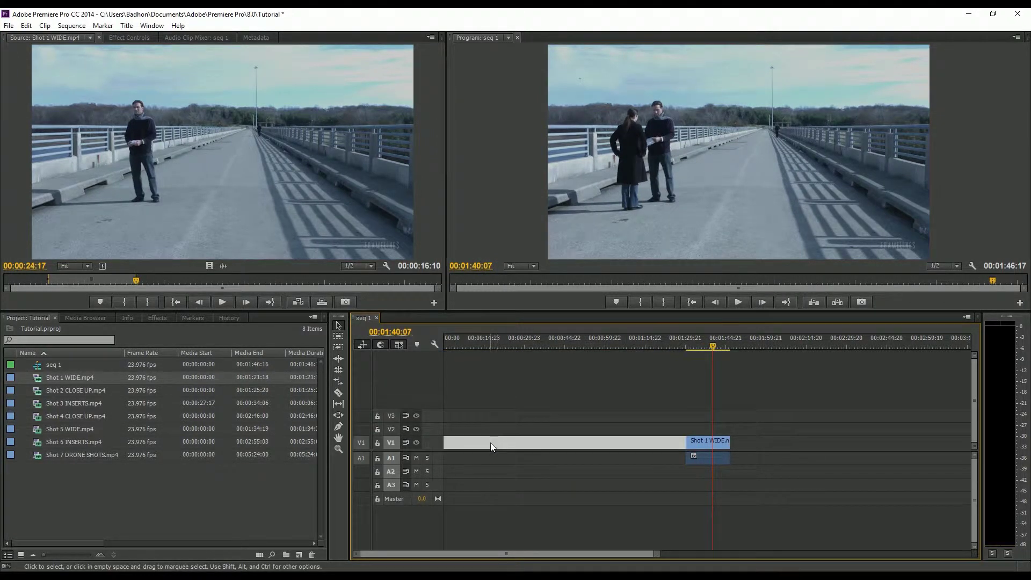
key(Delete)
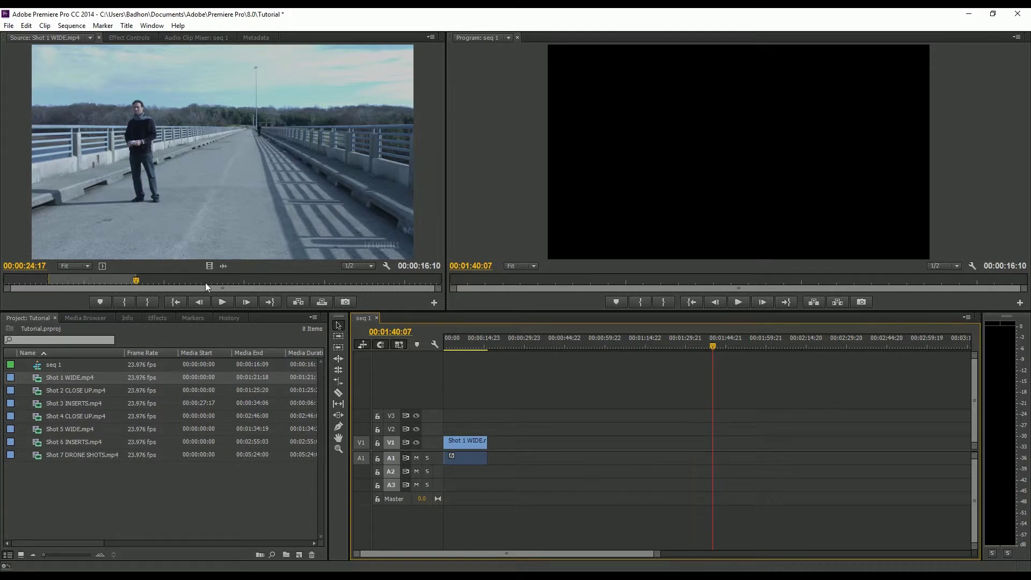
click(460, 343)
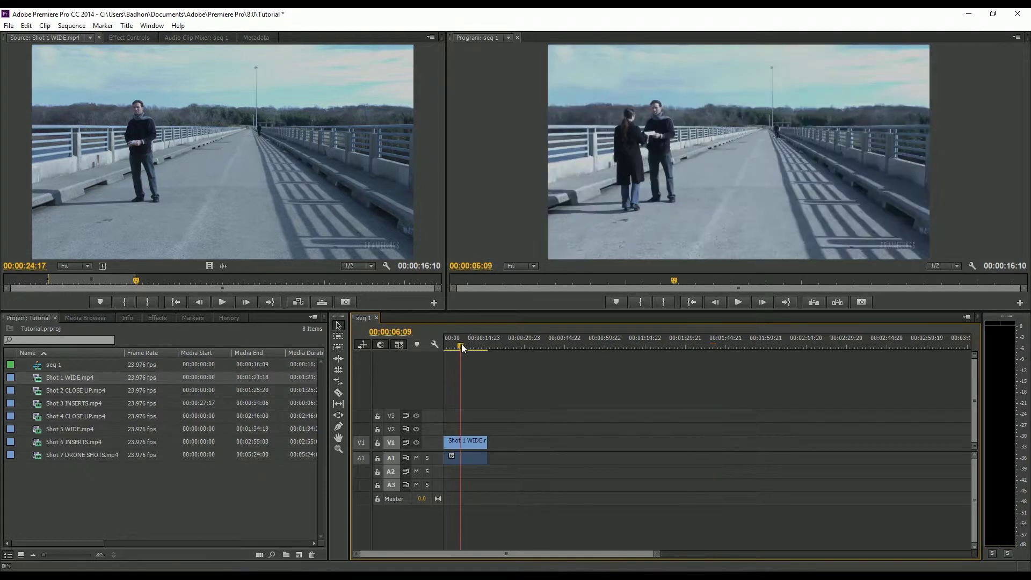
- Mark a section of Shot 2 CLOSE UP.mp4 ending at 00:00:14:21 and place it on V1 directly after Shot 1 WIDE
double_click(40, 394)
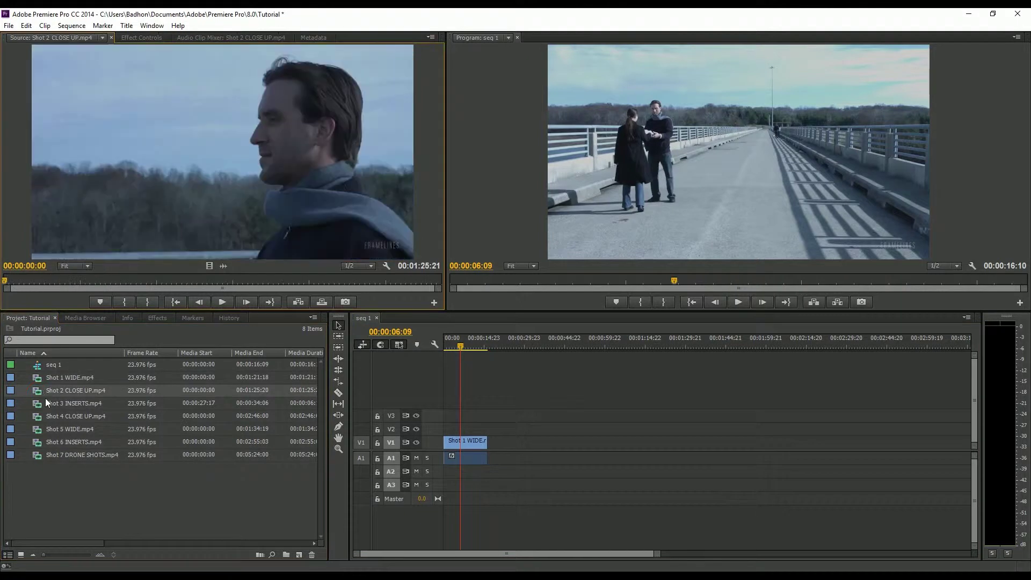
mouse_move(7, 279)
mouse_down()
mouse_move(168, 285)
mouse_move(27, 283)
mouse_move(78, 275)
mouse_up()
click(123, 302)
click(147, 301)
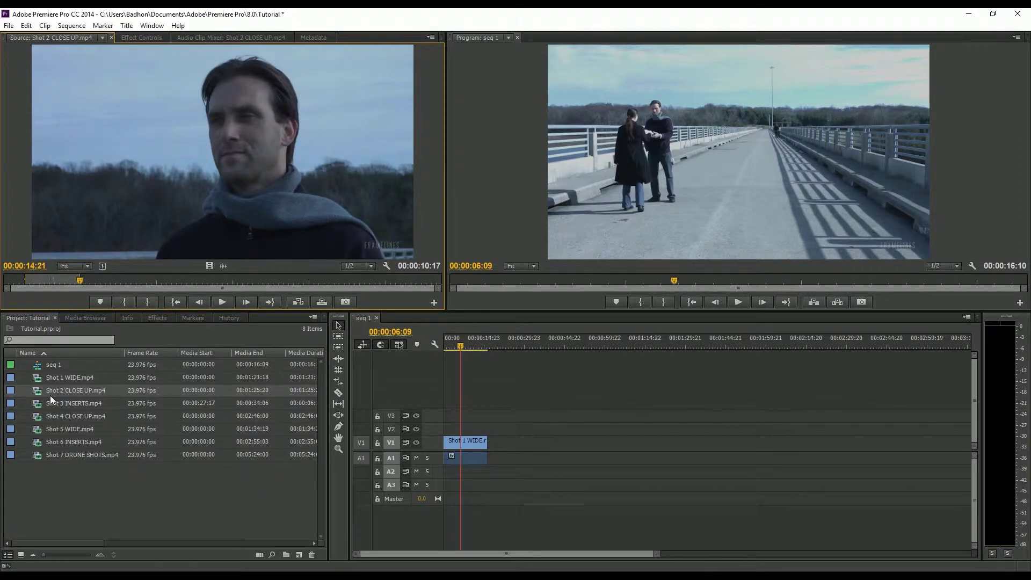
drag(49, 395, 502, 445)
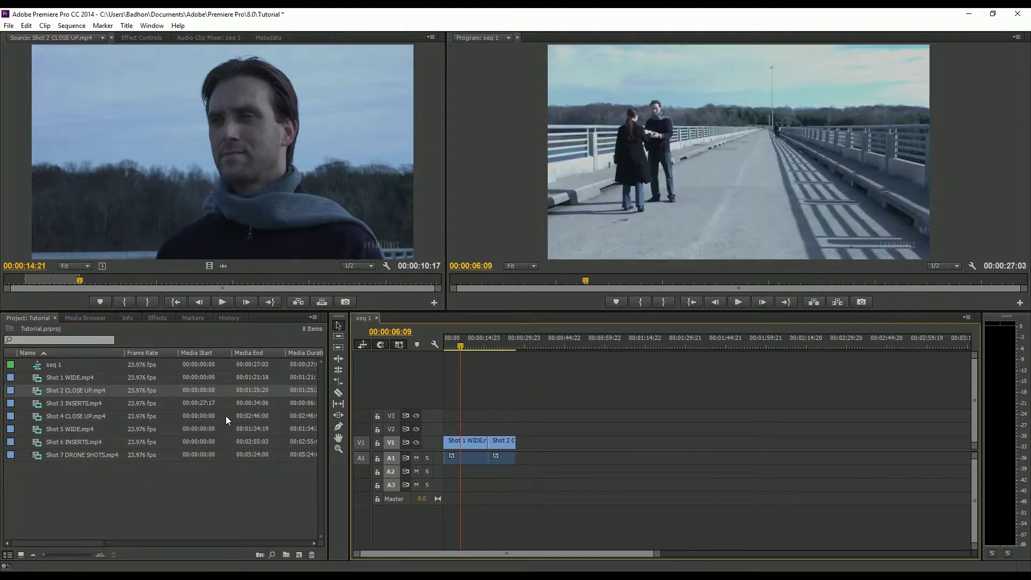
- Mark Shot 3 INSERTS.mp4 from 00:00:29:22 to 00:00:32:06 and place the section on V1 directly after Shot 2 CLOSE UP
double_click(41, 407)
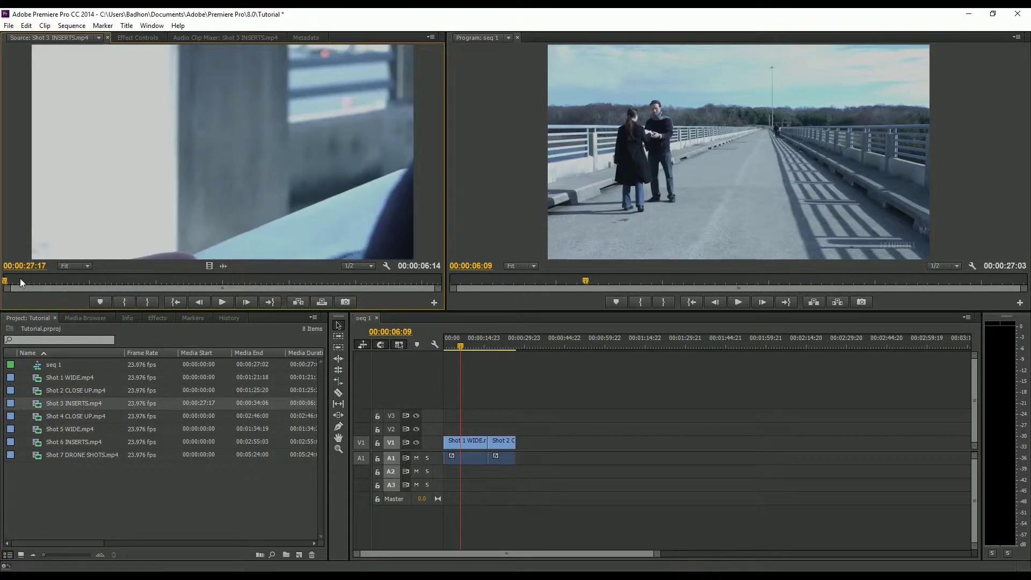
drag(8, 281, 153, 279)
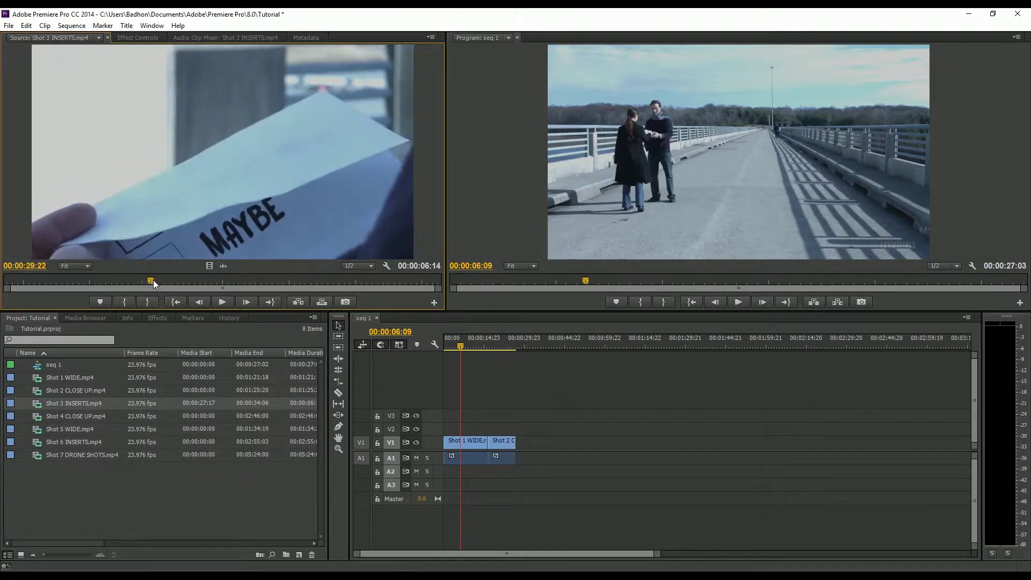
click(134, 304)
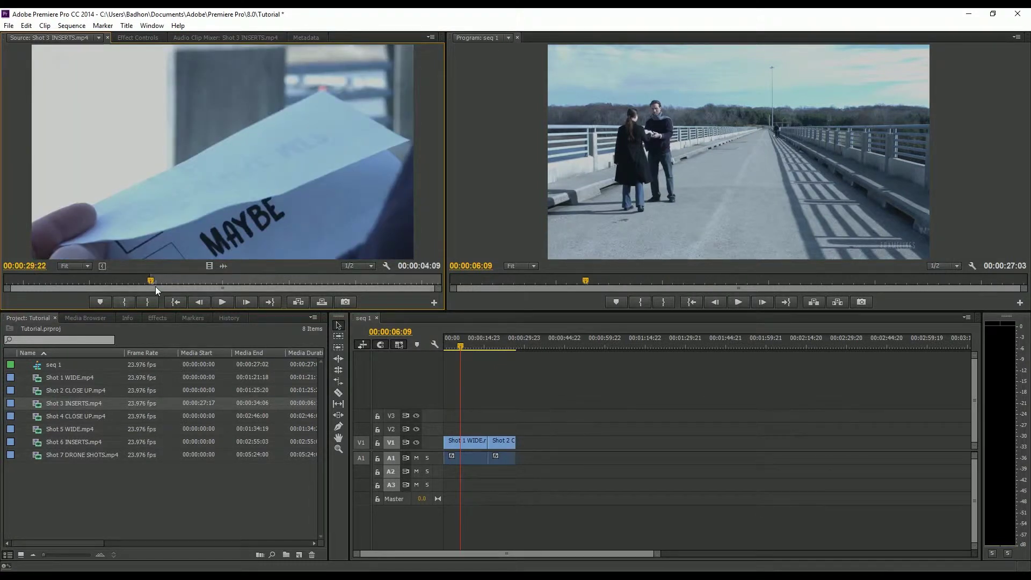
drag(150, 280, 305, 280)
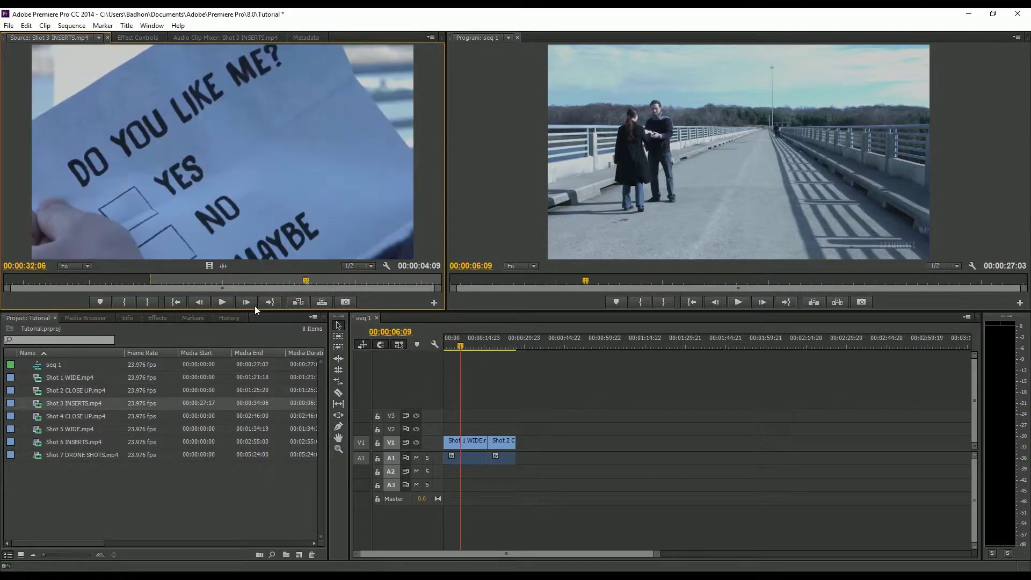
click(147, 302)
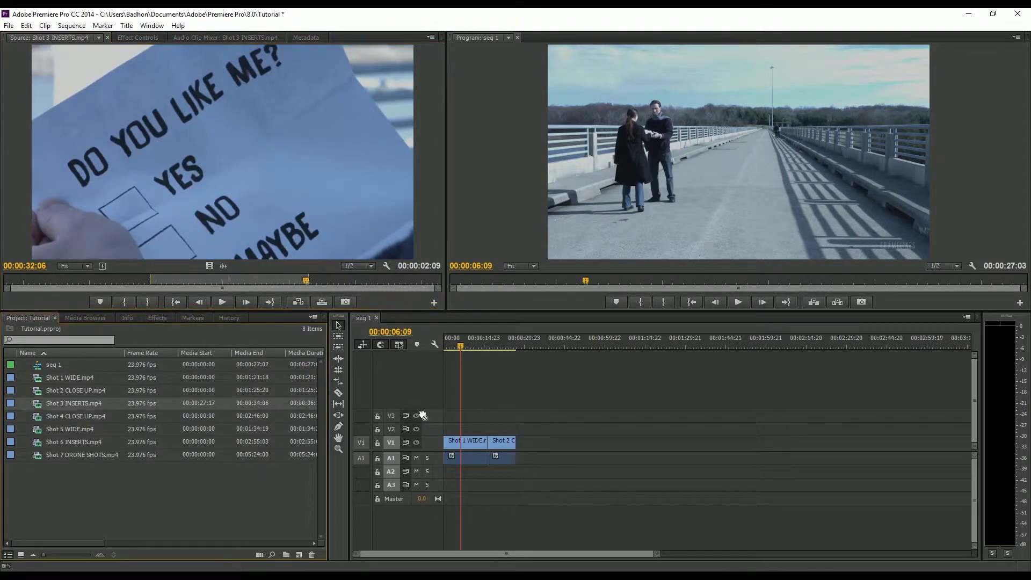
drag(515, 441, 522, 443)
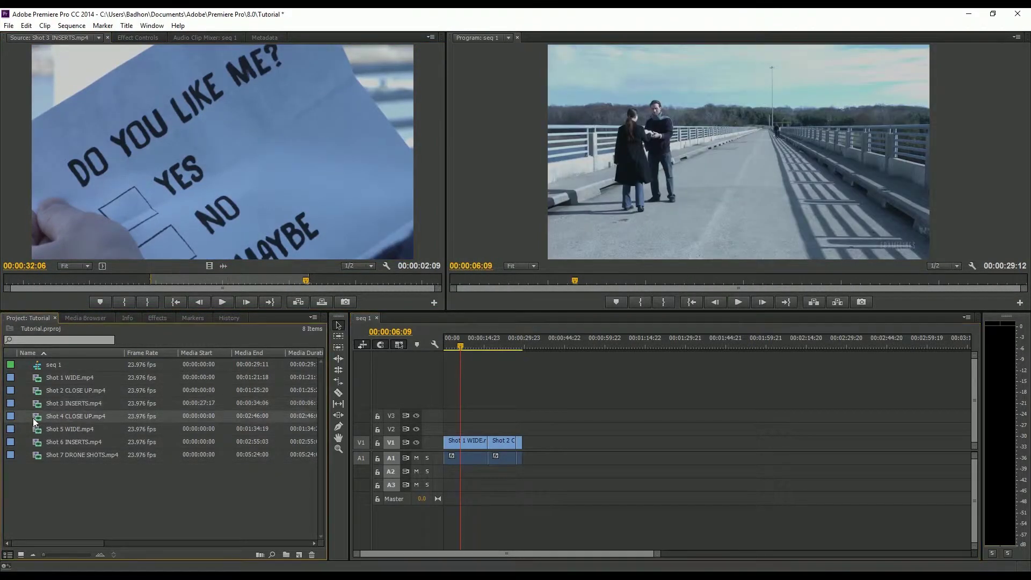
- Mark a section of Shot 4 CLOSE UP.mp4 ending at 00:01:25:09 and place it on V1 directly after Shot 3 INSERTS
double_click(33, 417)
drag(7, 283, 229, 277)
click(124, 302)
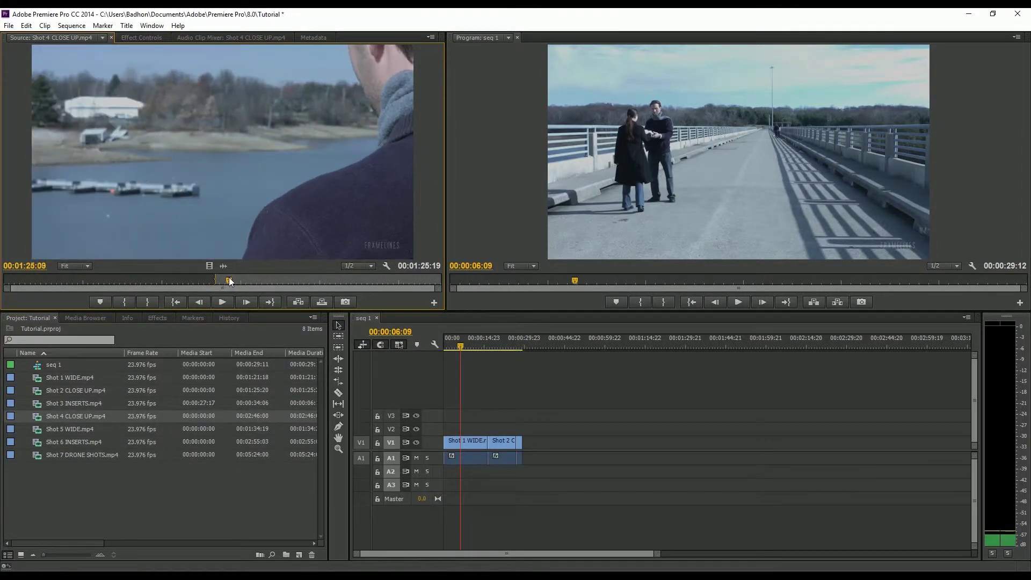
click(148, 302)
drag(76, 416, 530, 447)
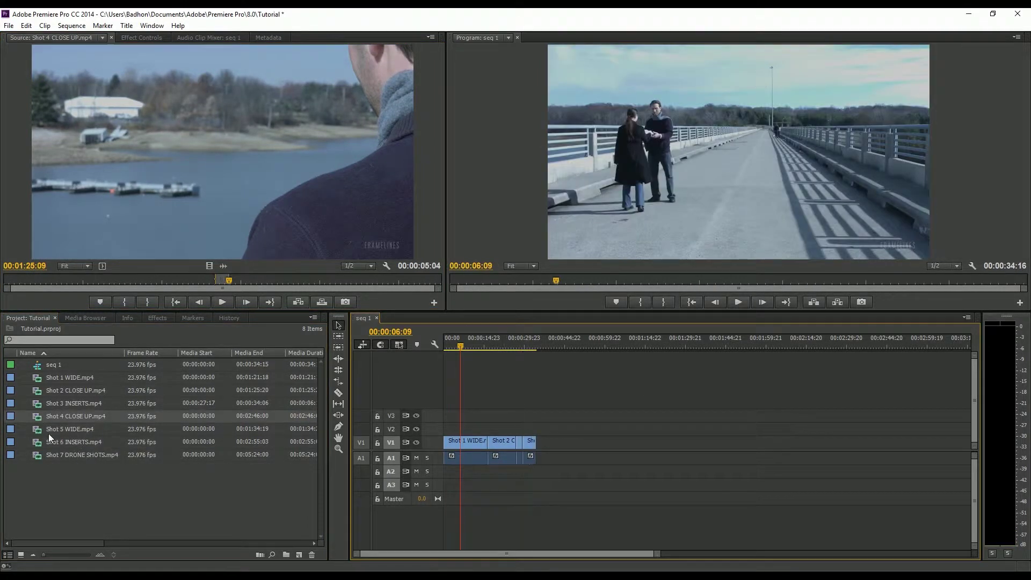
- Mark a section of Shot 5 WIDE.mp4 ending at 00:01:09:20 and place it on V1 directly after Shot 4 CLOSE UP
double_click(38, 431)
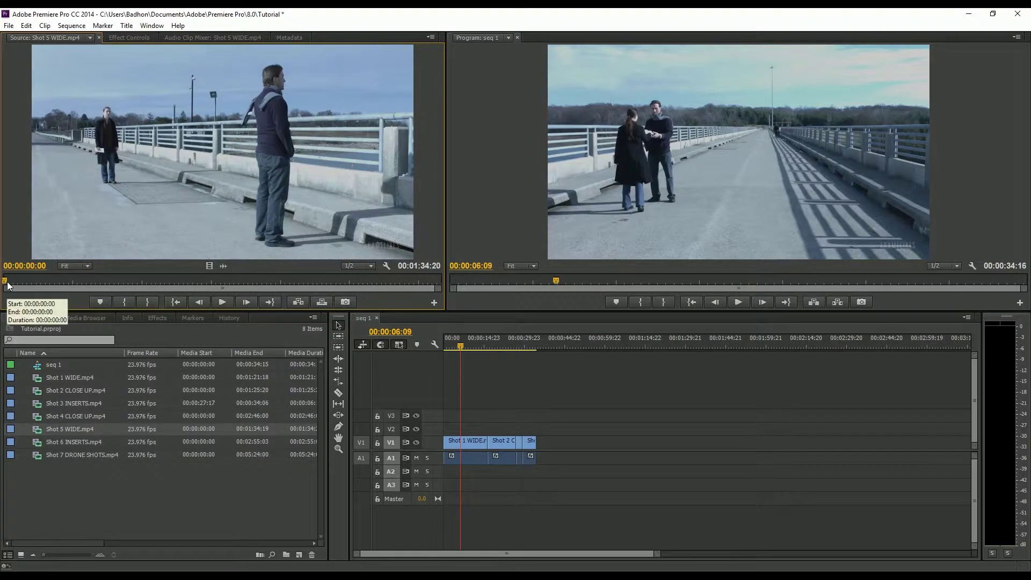
click(16, 281)
drag(18, 282, 301, 272)
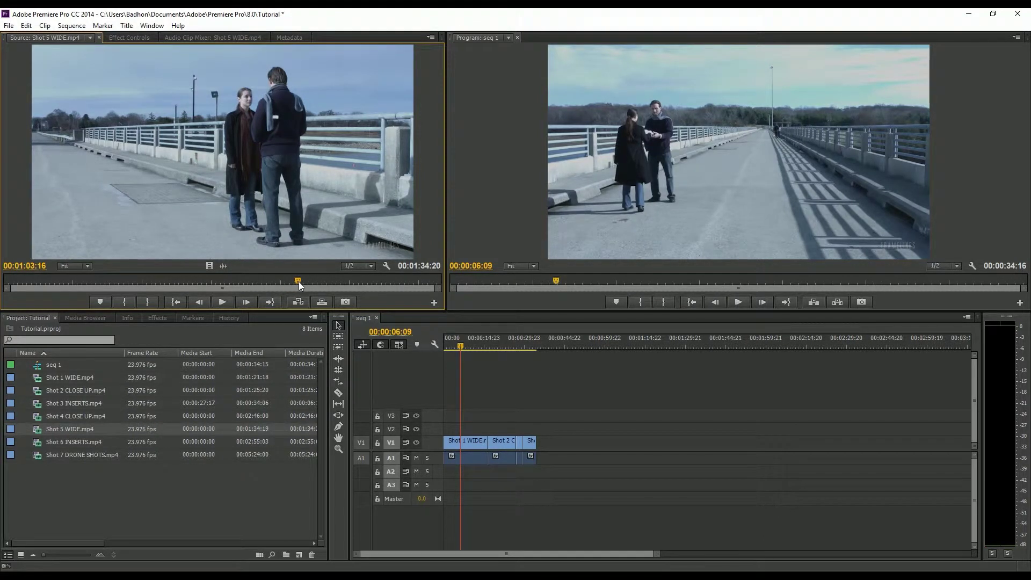
drag(298, 281, 327, 278)
click(124, 302)
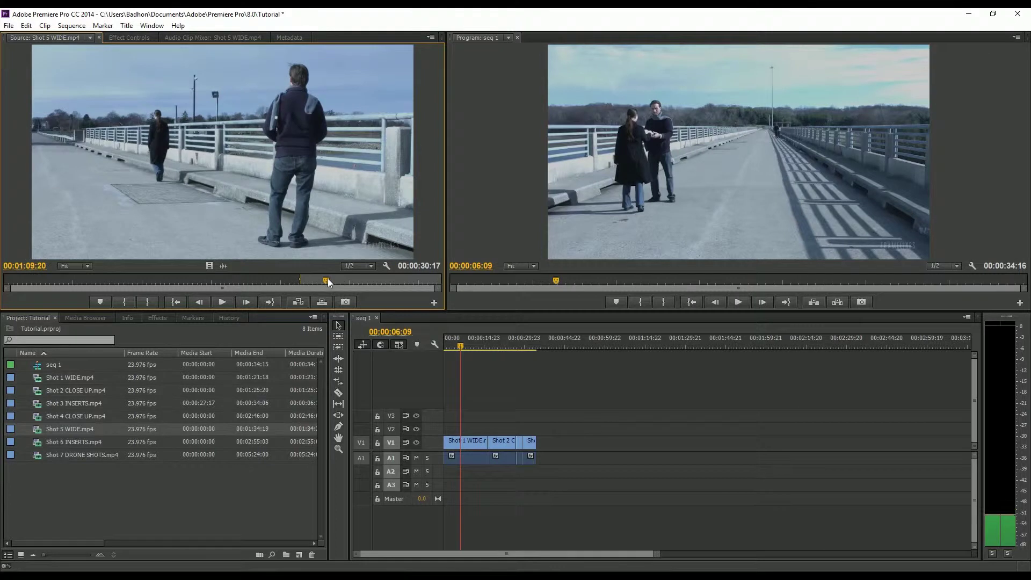
click(147, 303)
drag(37, 427, 539, 442)
- Mark a section of Shot 6 INSERTS.mp4 ending at 00:01:25:13 and place it on V1 directly after Shot 5 WIDE
double_click(39, 444)
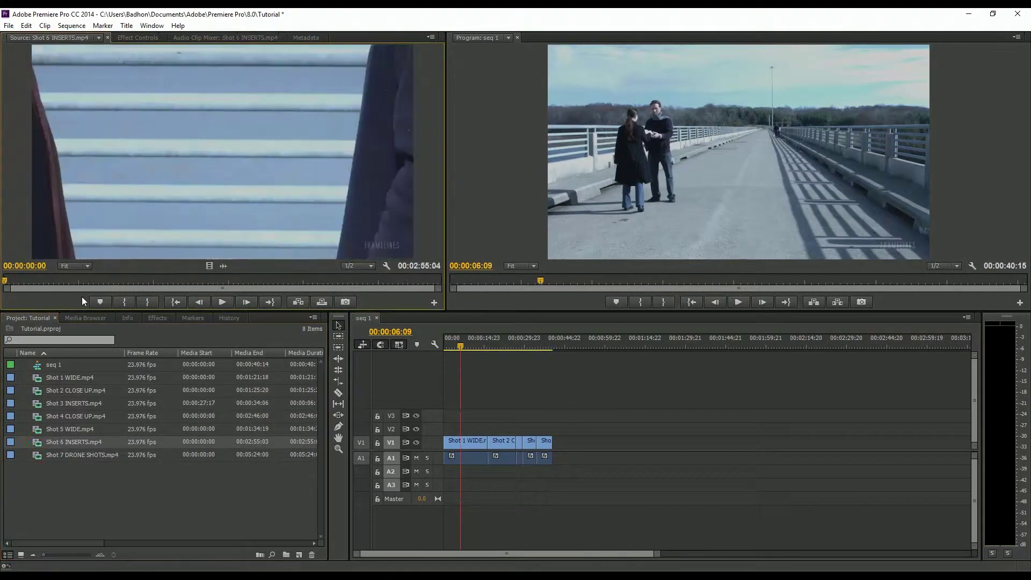
drag(9, 282, 217, 272)
click(130, 301)
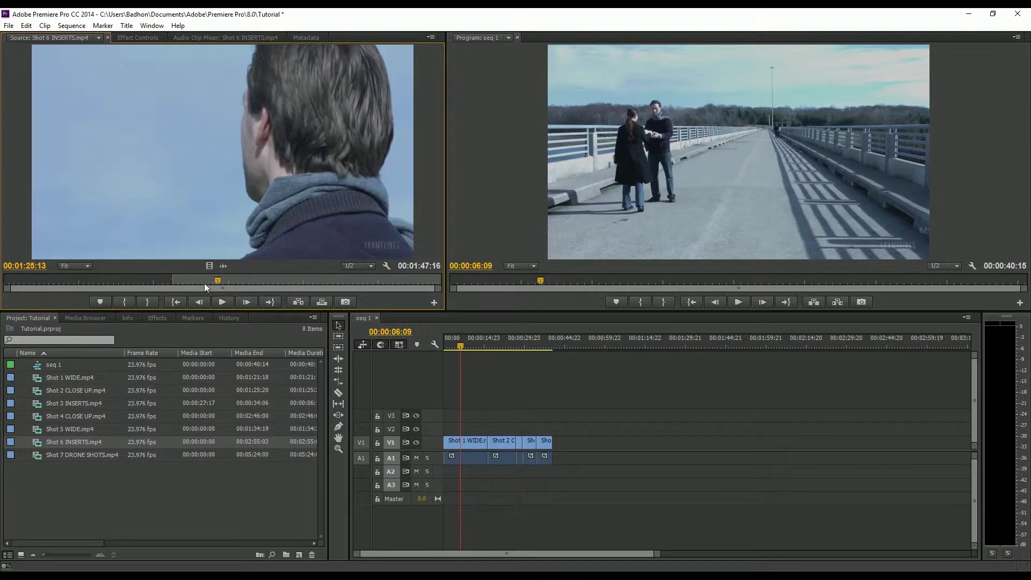
click(148, 301)
drag(38, 442, 563, 453)
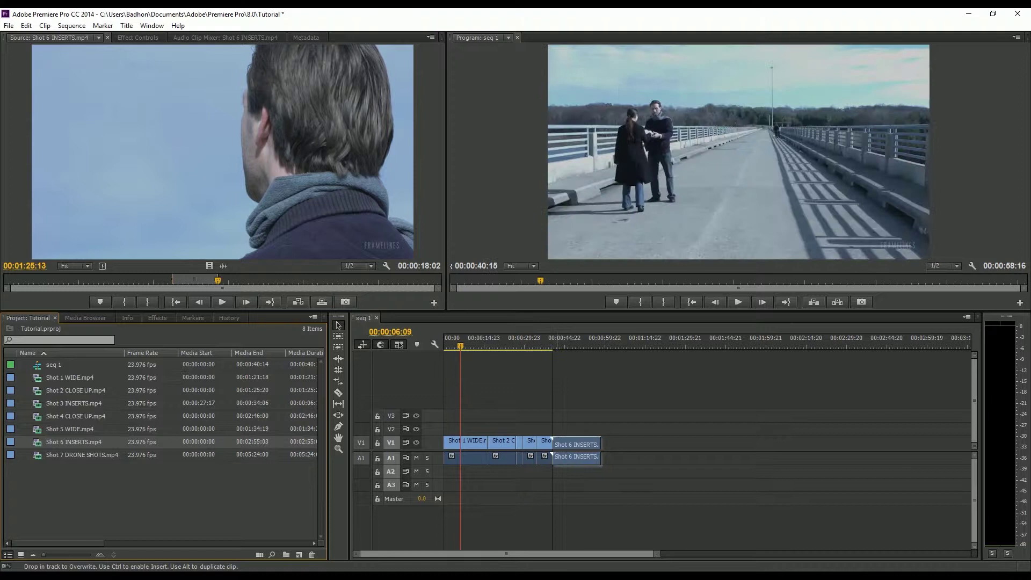
- Mark Shot 7 DRONE SHOTS.mp4 from 00:04:54:05 to 00:05:13:17 and place the section on V1 directly after Shot 6 INSERTS
double_click(34, 454)
drag(15, 281, 403, 280)
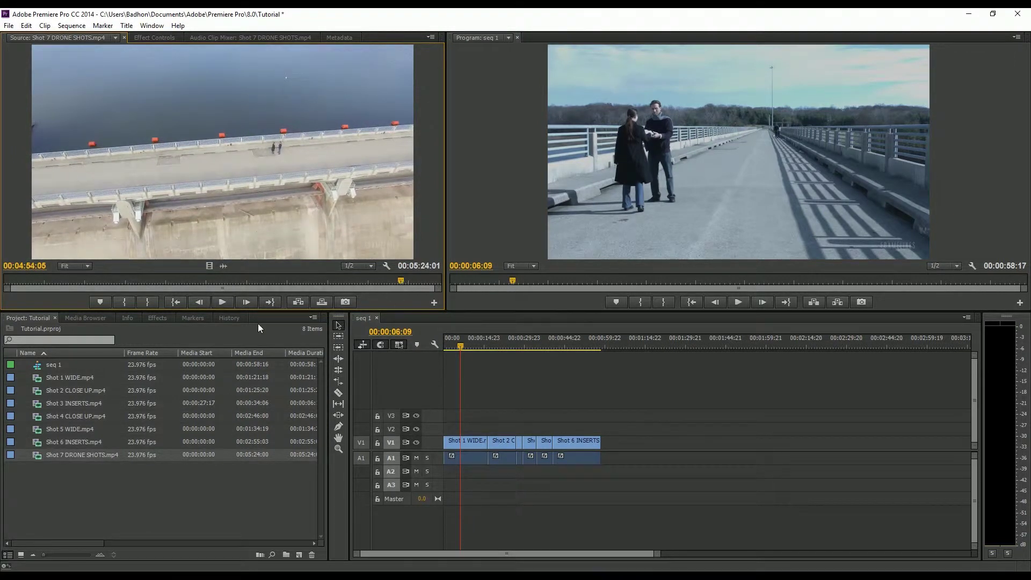
drag(404, 279, 430, 276)
click(146, 301)
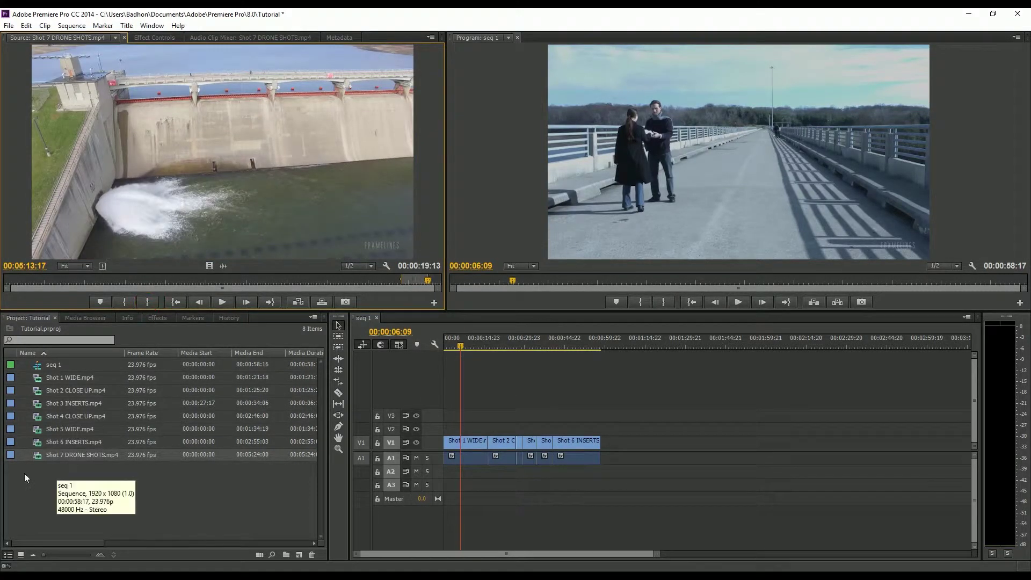
drag(37, 455, 612, 449)
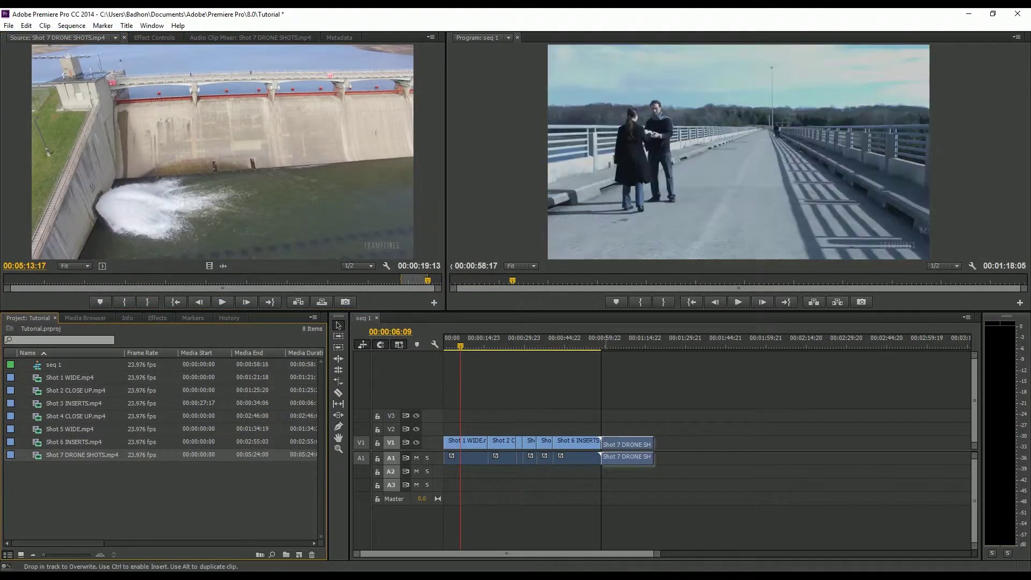
- Return to the start of the assembled sequence and scrub through its opening up to 00:00:04:07
drag(460, 346, 452, 349)
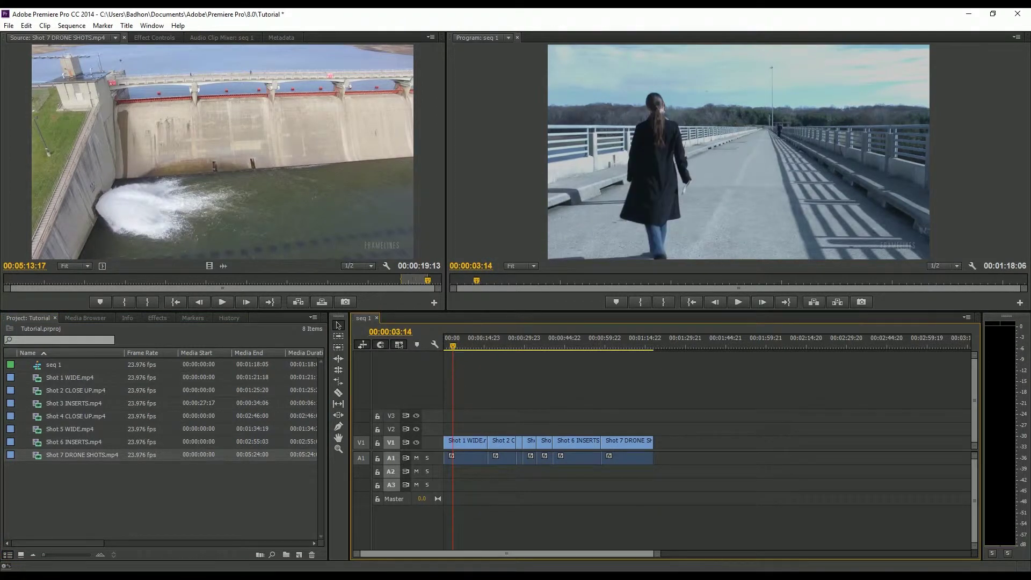
drag(664, 557, 659, 555)
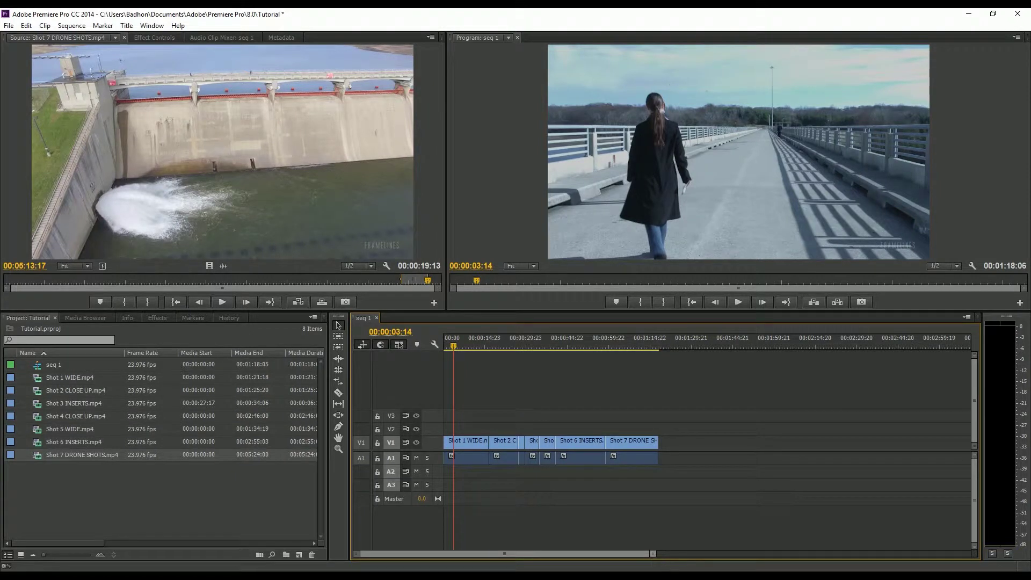
drag(654, 555, 609, 559)
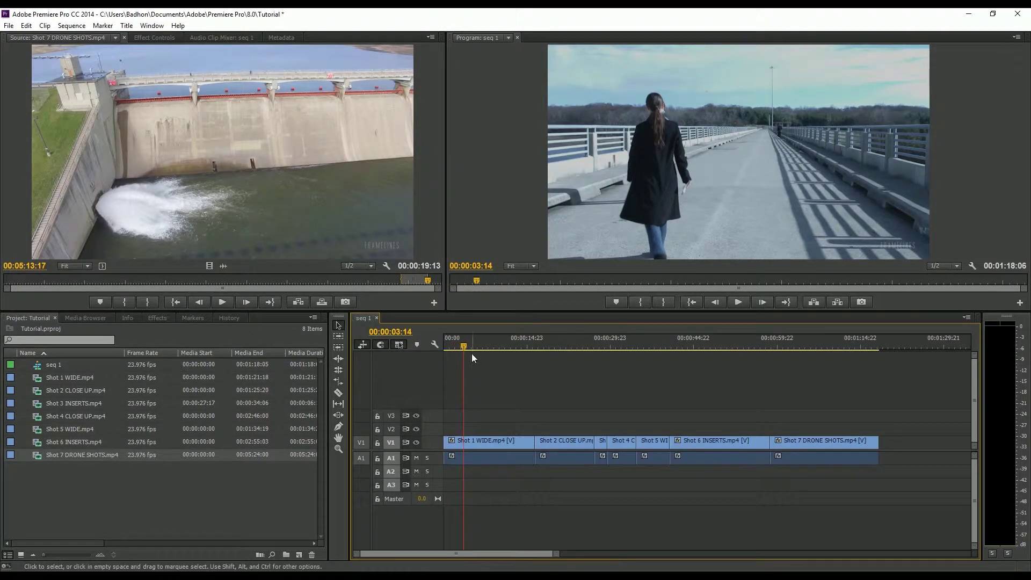
drag(472, 357, 447, 349)
drag(557, 554, 542, 558)
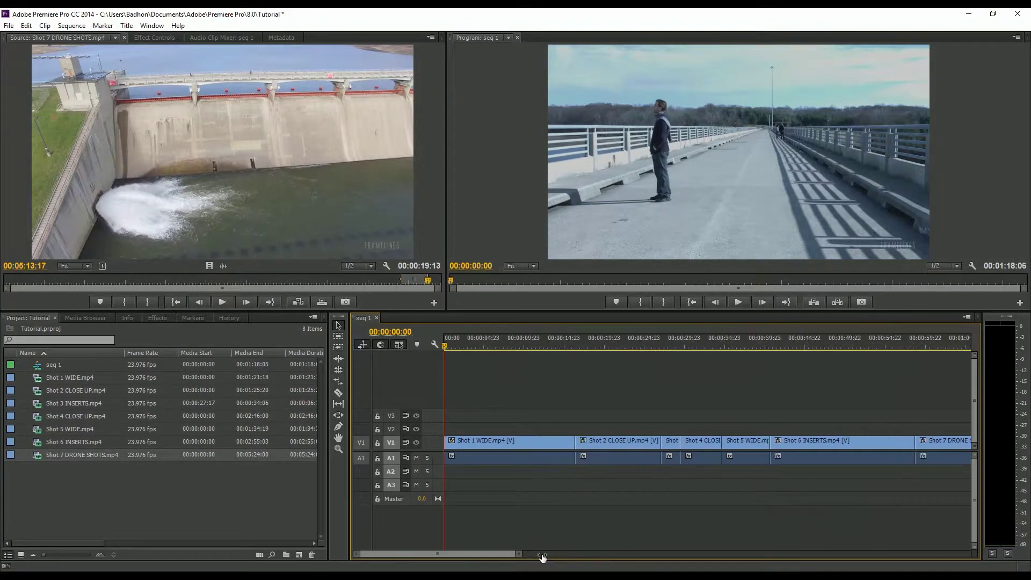
drag(446, 346, 478, 347)
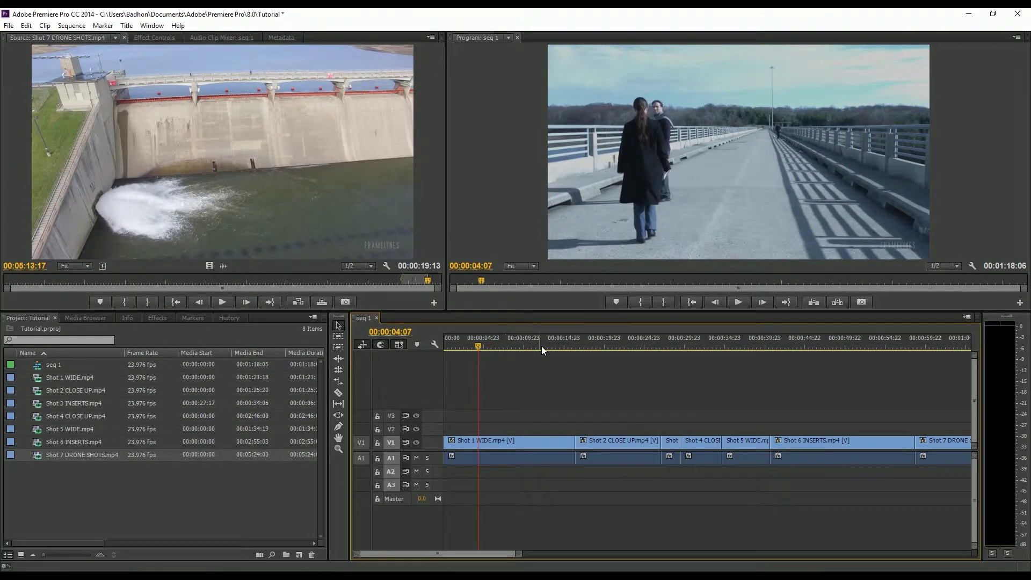
- Split the Shot 2 CLOSE UP clip at 00:00:18:17 and delete the piece before the cut
drag(541, 346, 595, 345)
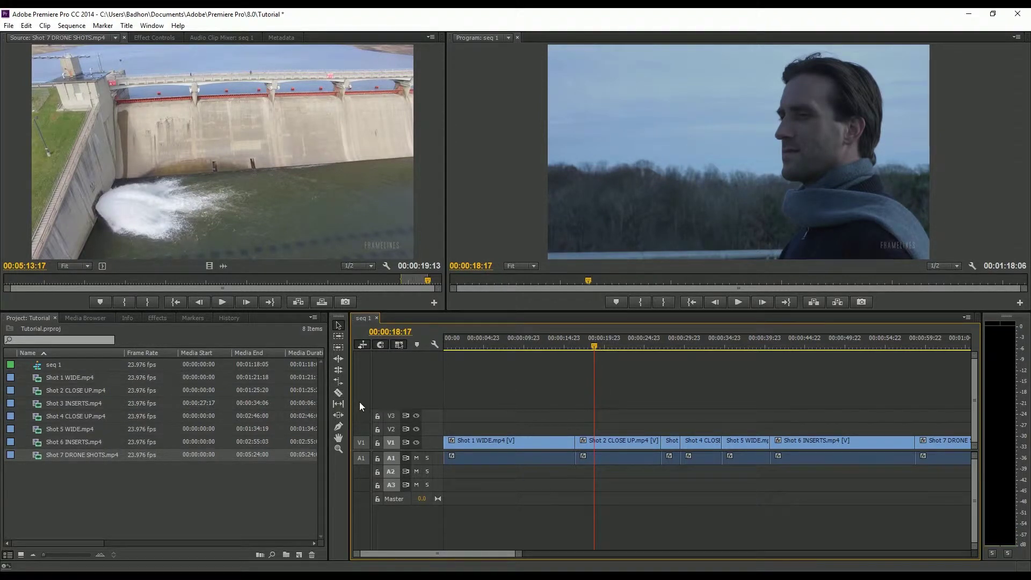
key(c)
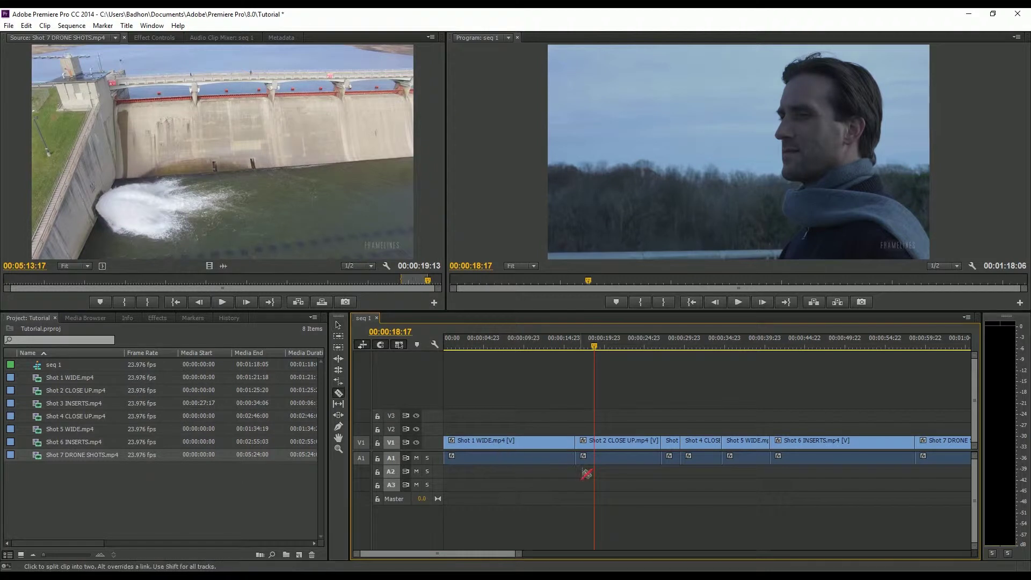
click(339, 326)
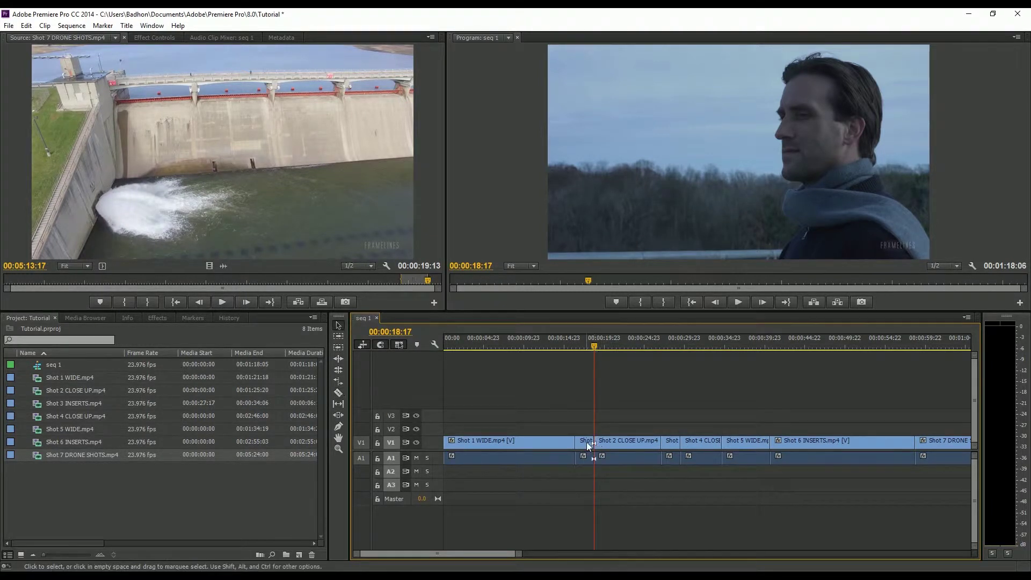
- Split the Shot 1 WIDE clip at 00:00:04:19 and delete the part after the cut
drag(598, 348, 482, 346)
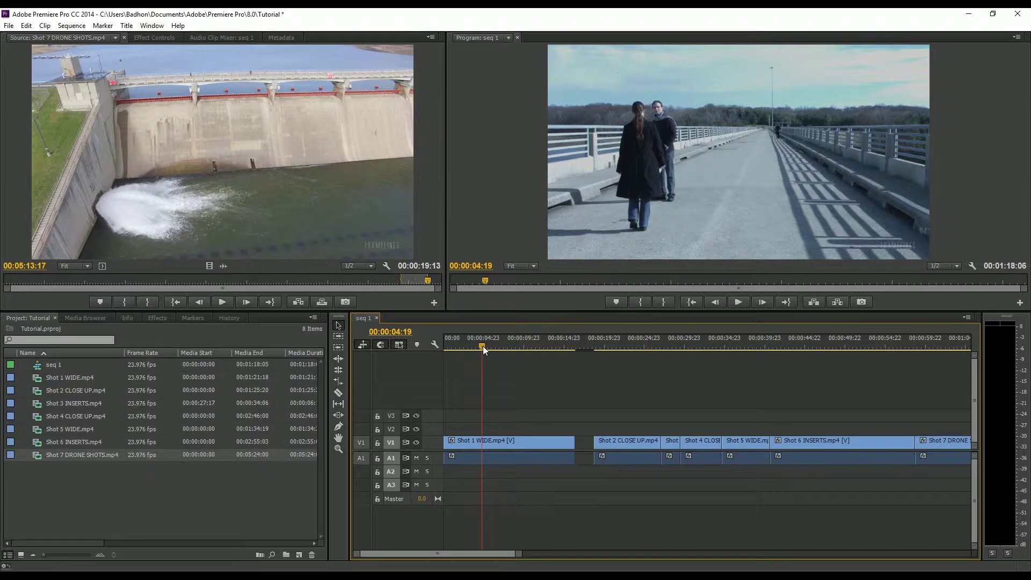
key(c)
key(v)
click(483, 443)
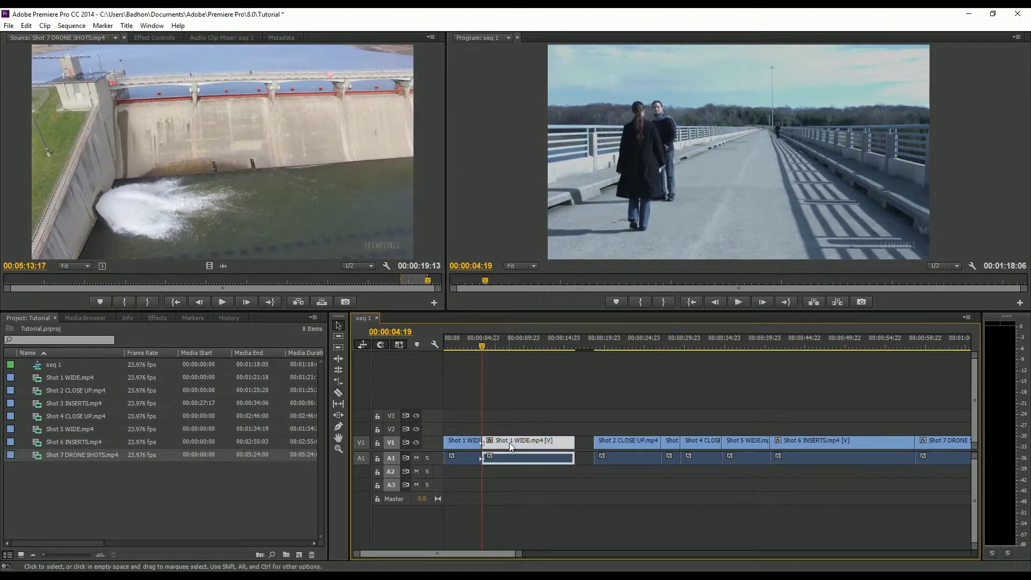
key(Delete)
- Move the Shot 2 CLOSE UP clip directly after Shot 1 WIDE, split it at 00:00:08:07 and delete the part after the cut
drag(622, 444, 510, 449)
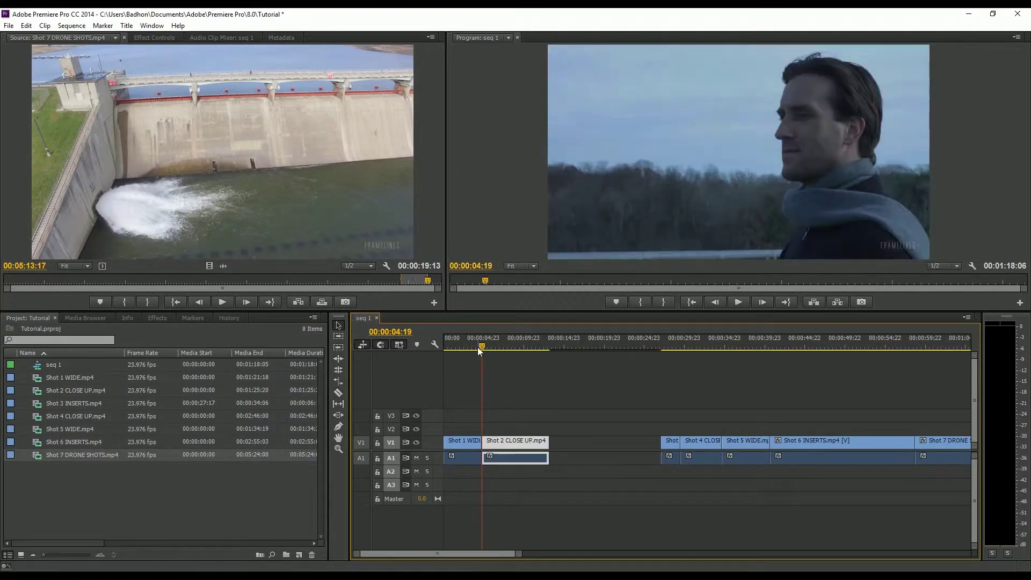
drag(478, 347, 511, 349)
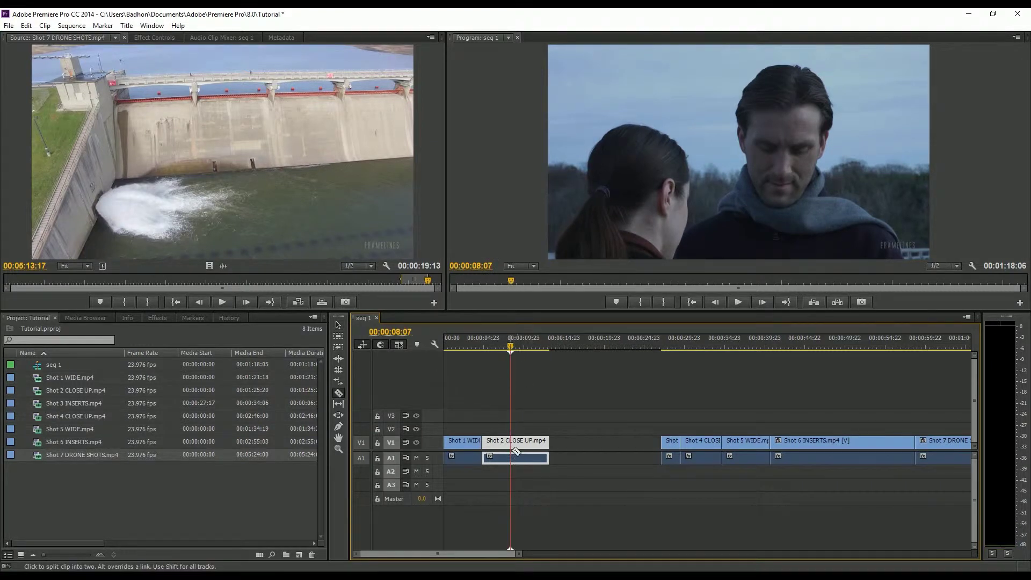
key(v)
click(534, 443)
key(Delete)
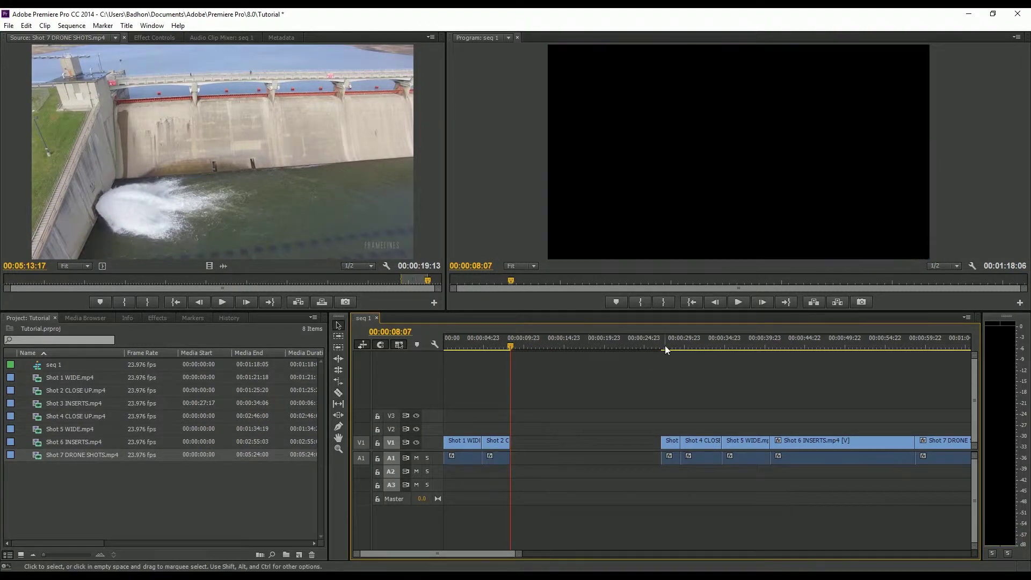
- Split the Shot 6 INSERTS clip at 00:00:41:20 and delete the piece before the cut
click(689, 348)
drag(691, 351, 779, 365)
key(c)
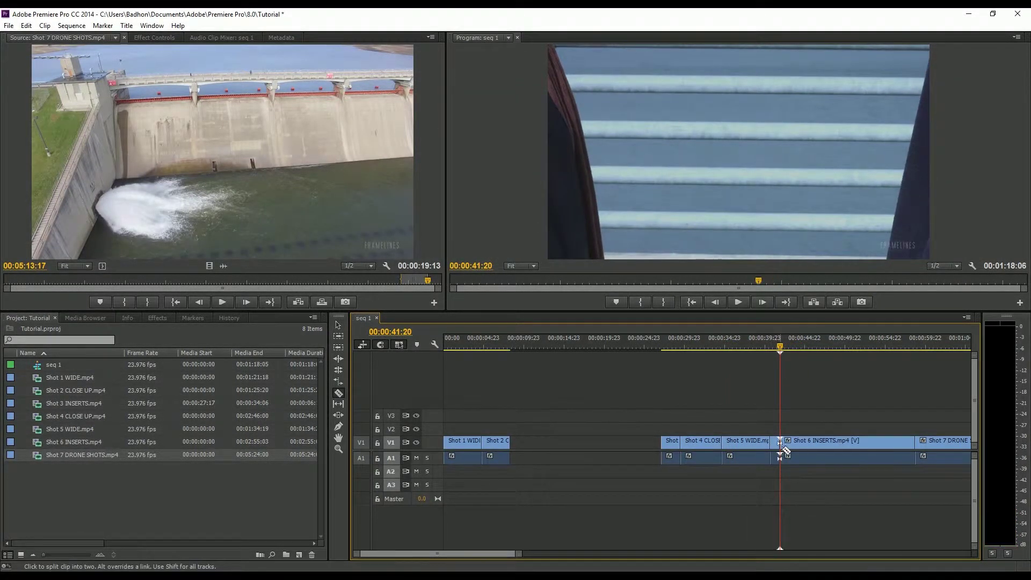
click(774, 443)
key(Delete)
- Split Shot 6 INSERTS at 00:00:45:17, move the piece before the cut directly after Shot 2 CLOSE UP and play back the join
drag(778, 346, 810, 347)
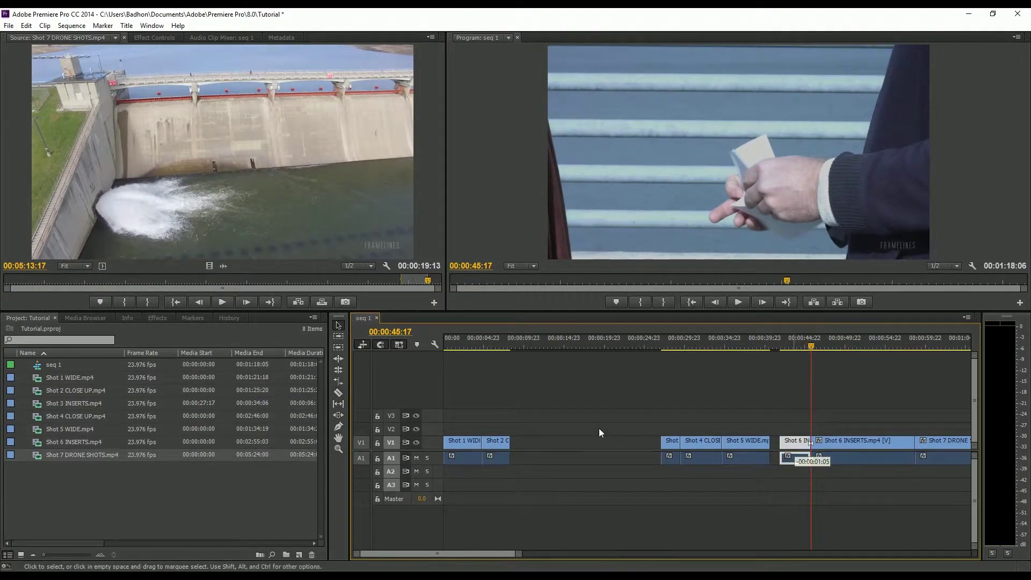
drag(600, 433, 533, 445)
drag(492, 344, 475, 343)
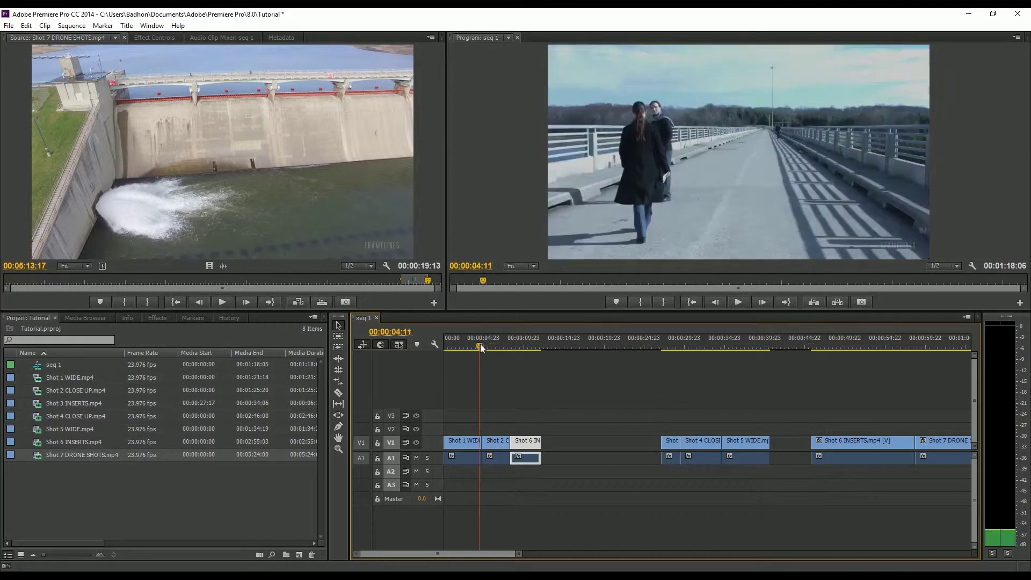
click(739, 302)
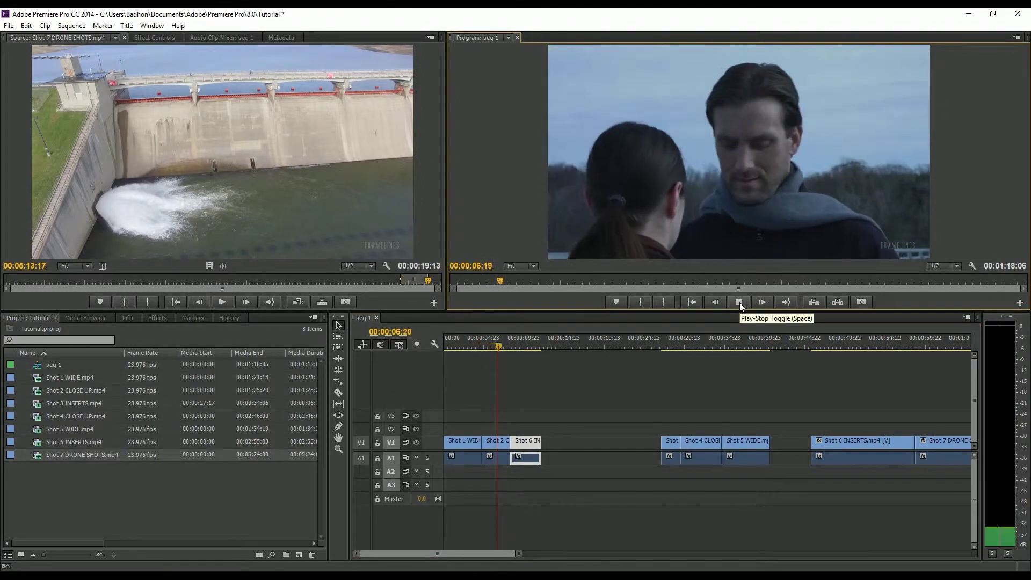
click(740, 302)
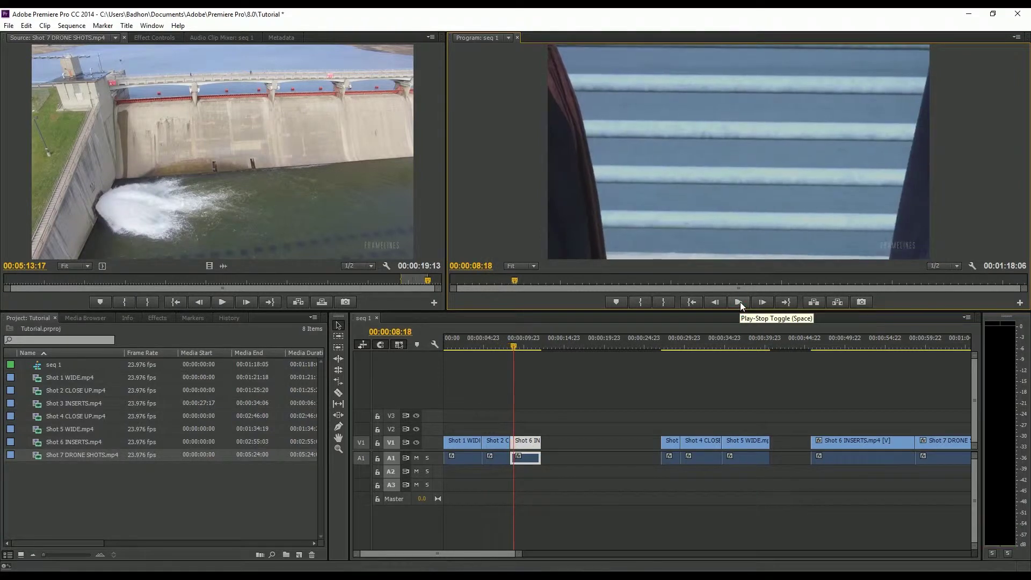
- Split Shot 2 CLOSE UP at 00:00:07:08 and Shot 6 INSERTS at 00:00:09:02, remove everything between the cuts, close the gap and replay the join
mouse_move(511, 344)
mouse_down()
mouse_move(489, 347)
mouse_move(504, 343)
mouse_up()
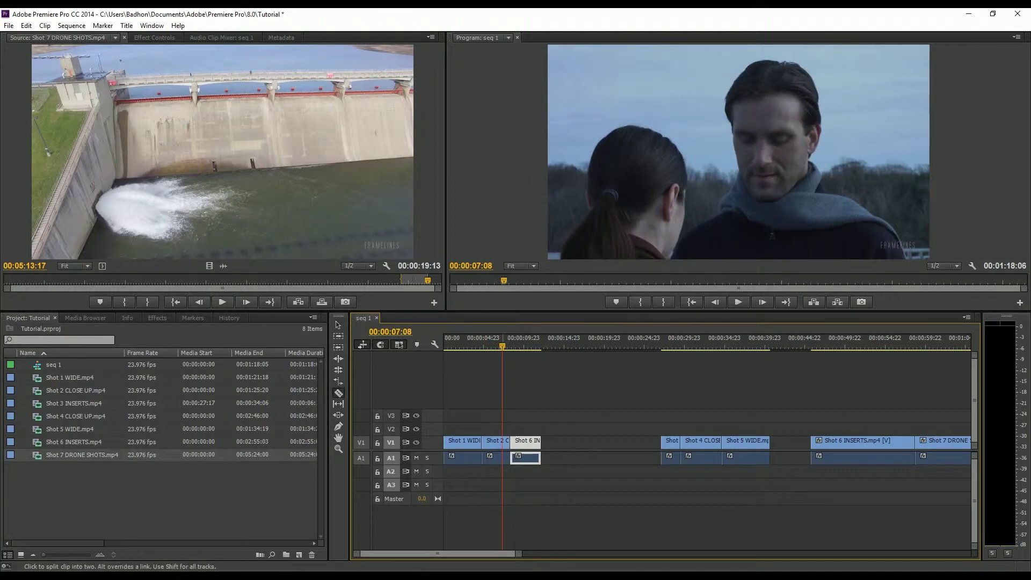
drag(504, 342, 516, 342)
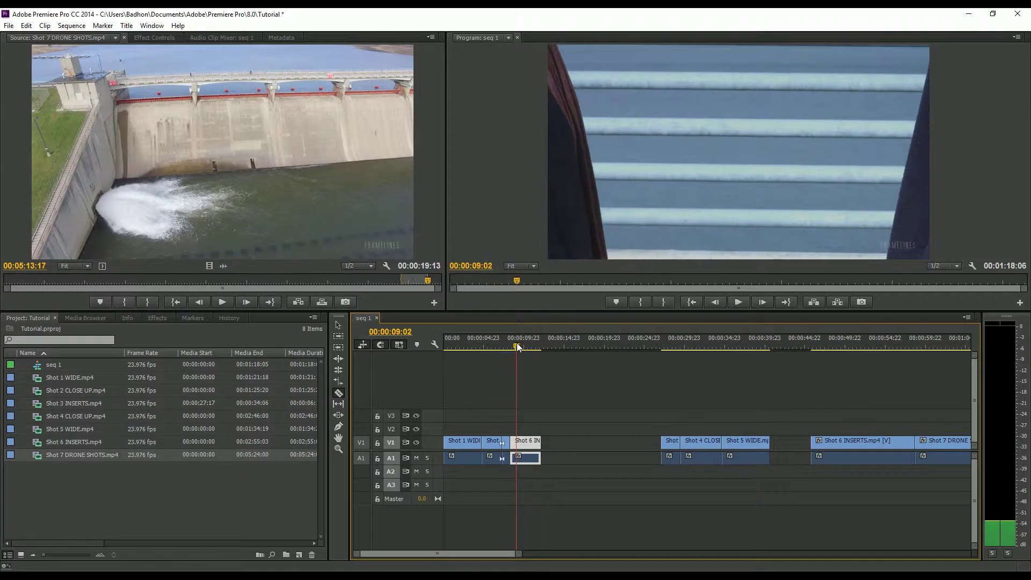
key(v)
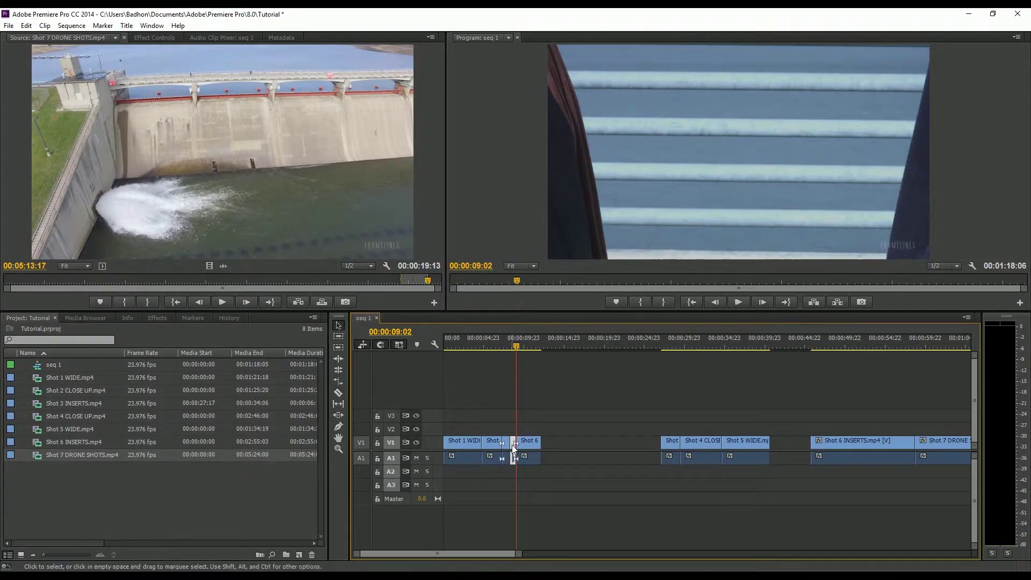
click(511, 444)
key(Delete)
click(509, 441)
key(Delete)
click(492, 345)
click(737, 303)
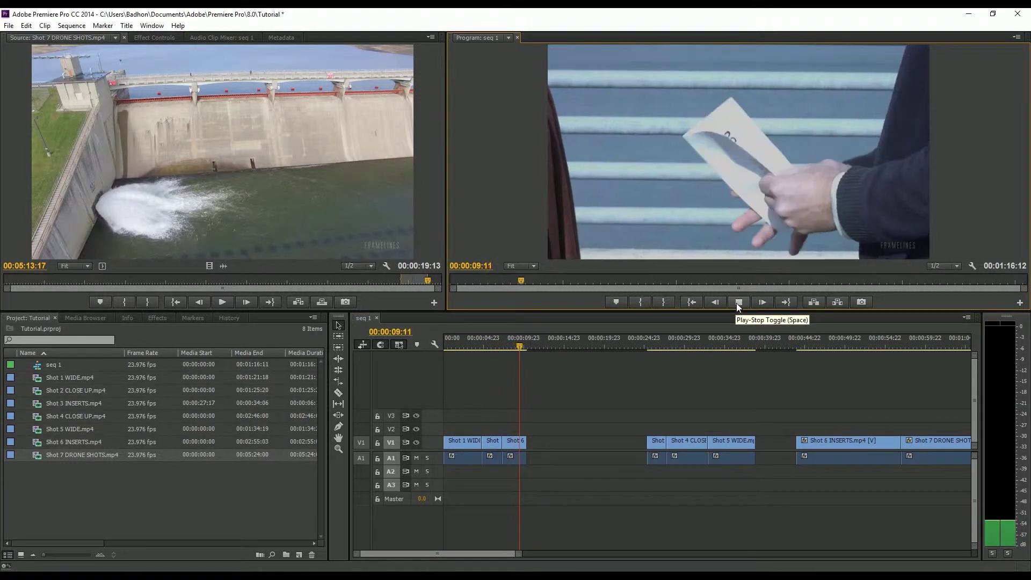
click(738, 302)
- Move the Shot 3 INSERTS clip directly after the placed Shot 6 INSERTS piece and play back the transition
drag(852, 352, 659, 350)
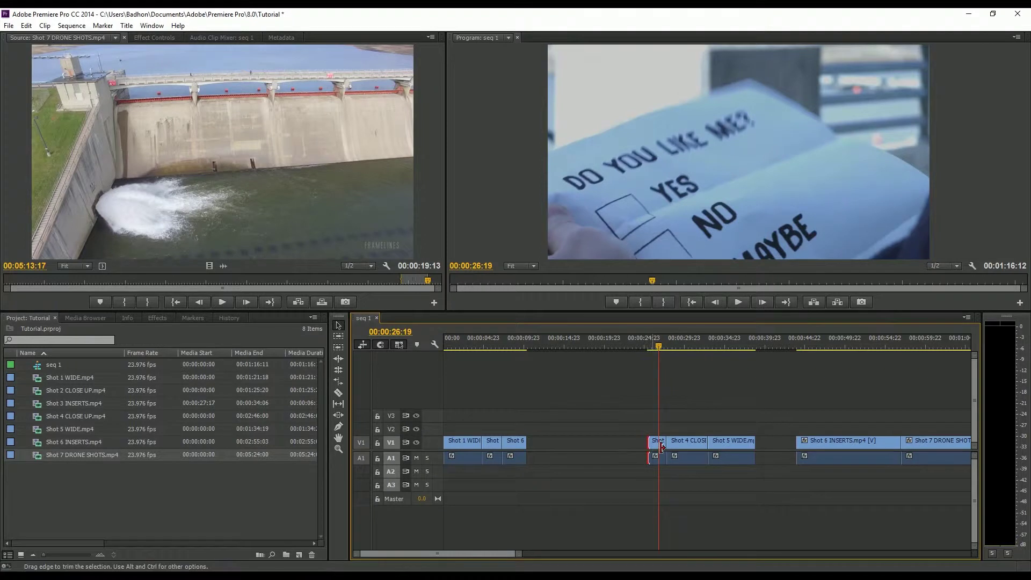
drag(653, 444, 533, 444)
click(516, 346)
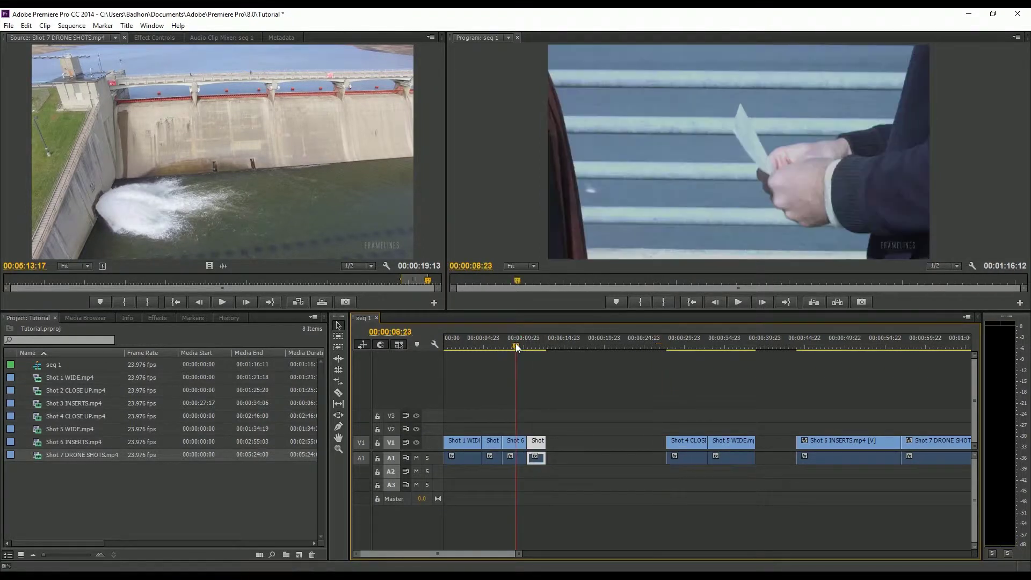
click(738, 302)
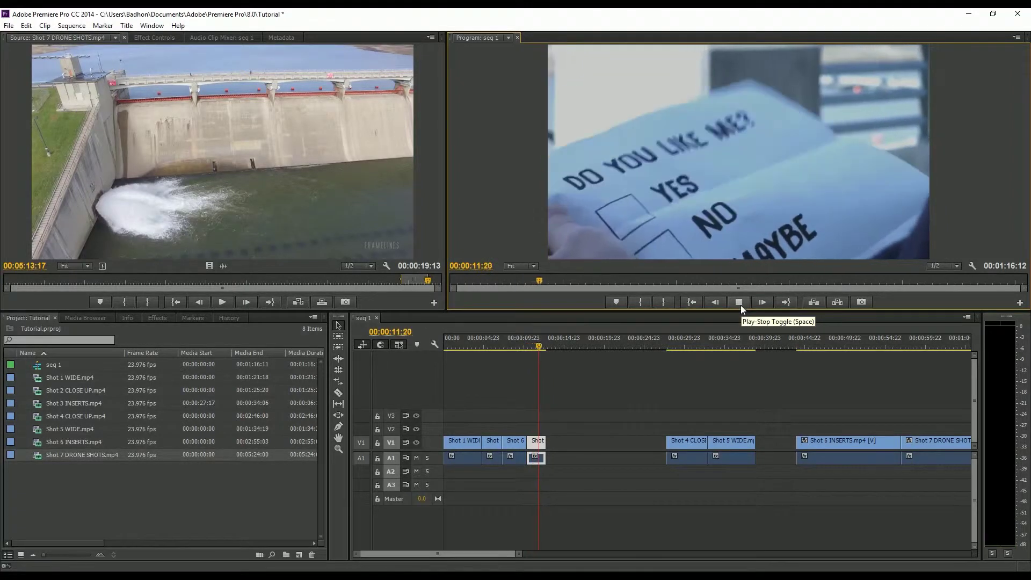
click(739, 301)
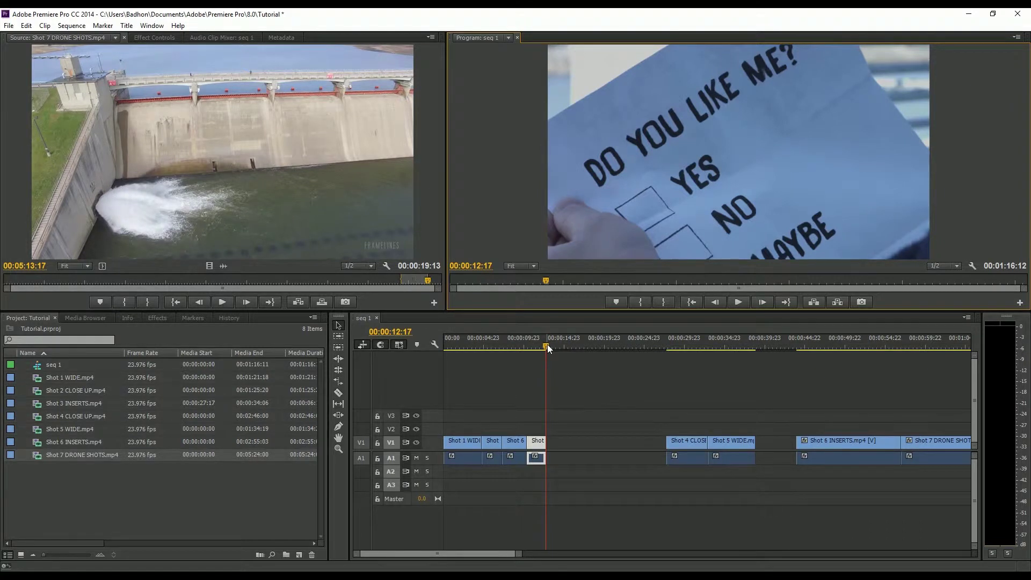
- Shift the Shot 4 CLOSE UP clip slightly earlier on V1 and scrub its opening up to 00:00:26:00
drag(546, 345, 570, 349)
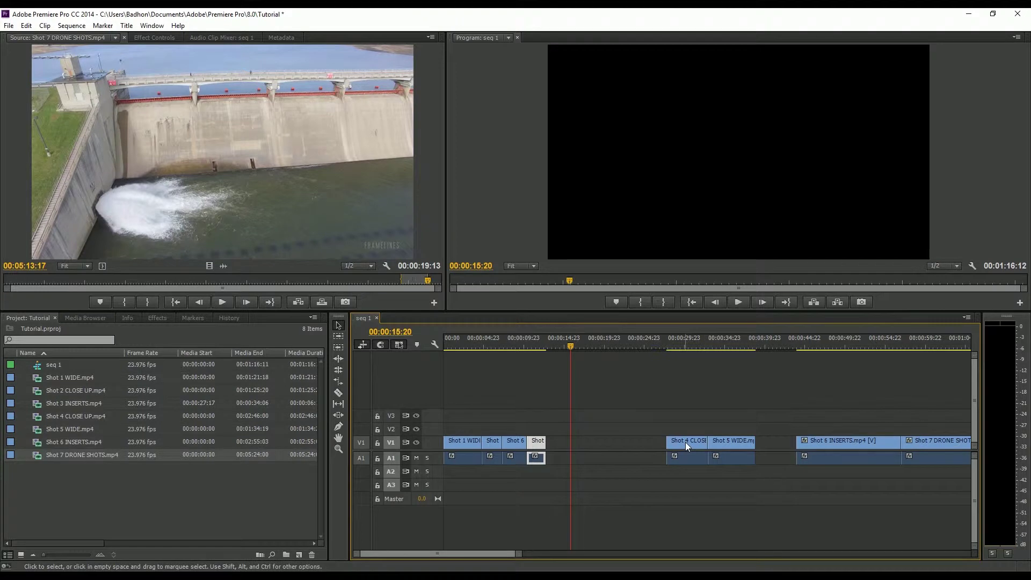
drag(685, 443, 669, 443)
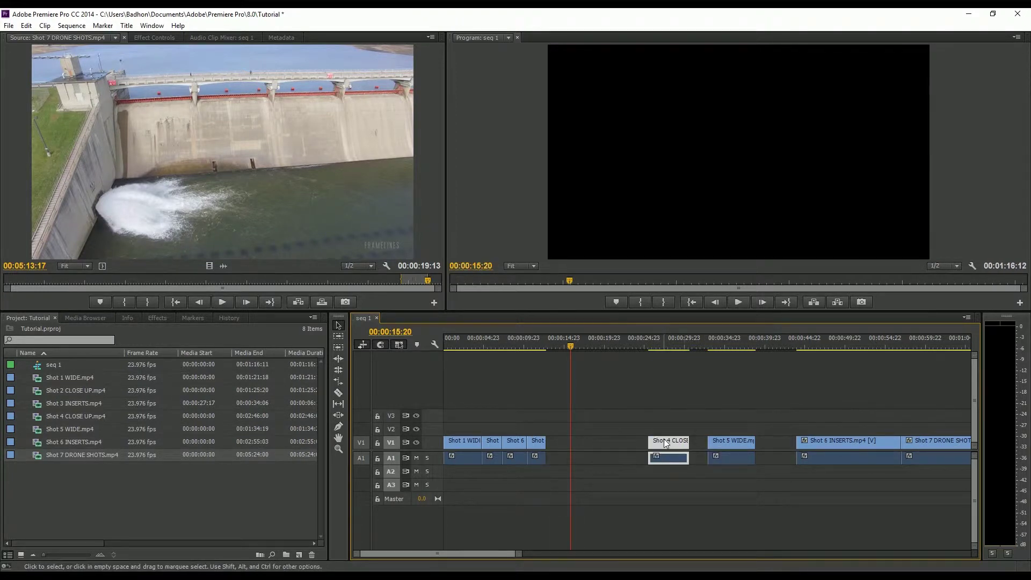
click(643, 346)
drag(643, 345, 653, 345)
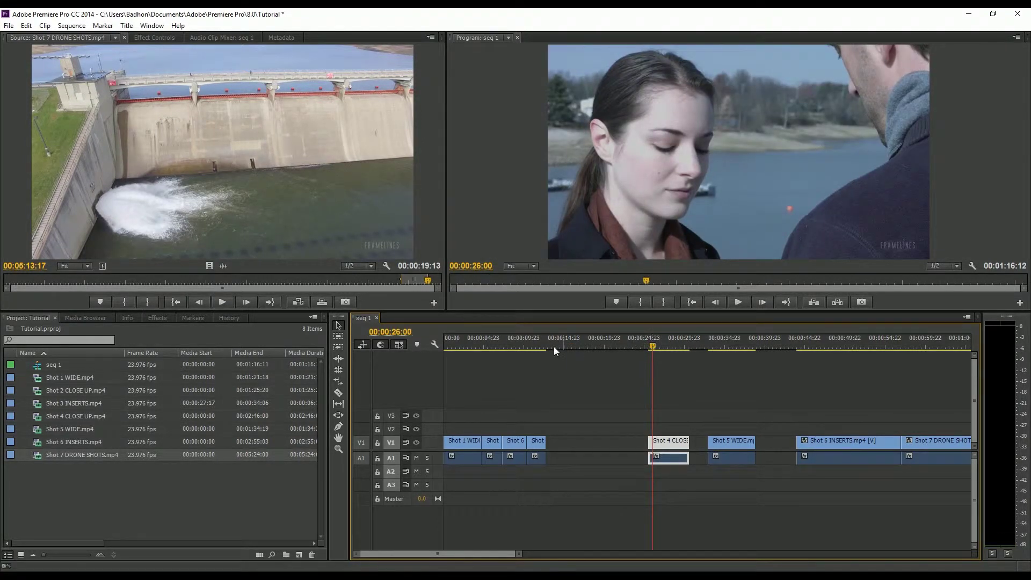
- Split Shot 4 CLOSE UP at 00:00:27:09, move the piece before the cut directly after Shot 3 INSERTS and scrub through it
click(530, 345)
drag(532, 346, 666, 347)
key(c)
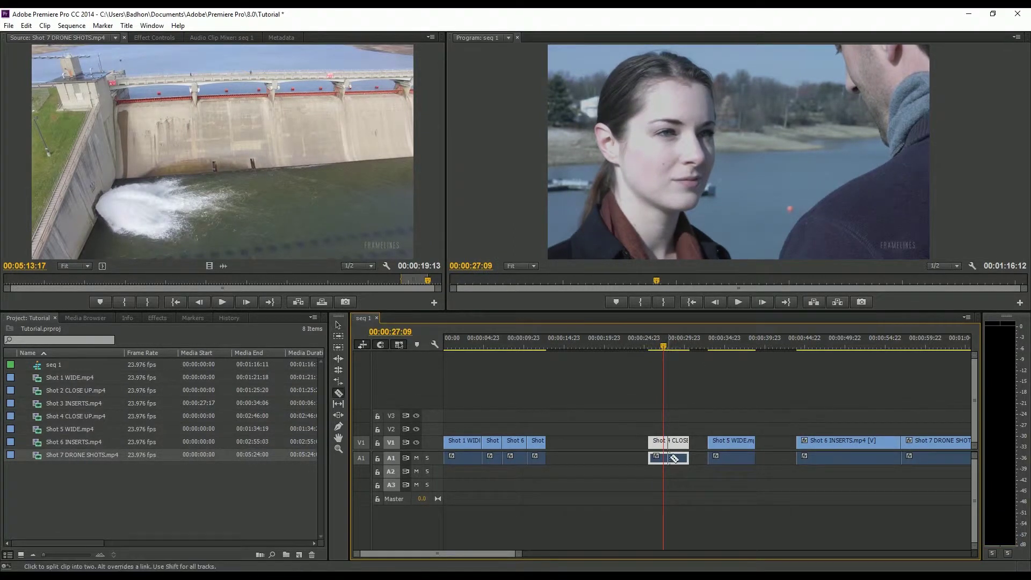
drag(658, 445, 556, 445)
drag(546, 342, 558, 344)
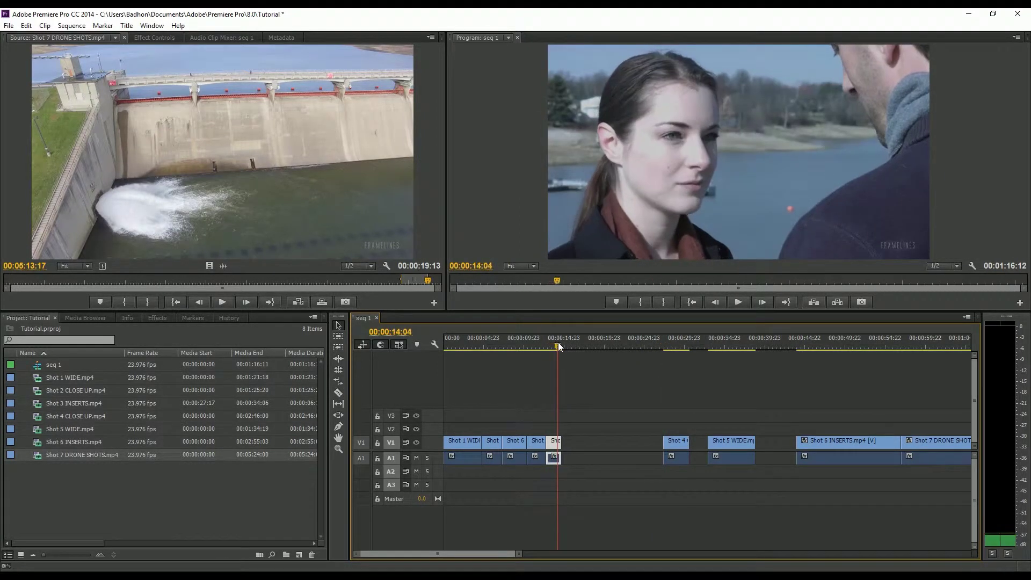
- Split the remaining Shot 6 INSERTS clip at 00:00:53:06 and 00:00:55:03 and delete the pieces outside these two cuts
drag(663, 345, 871, 354)
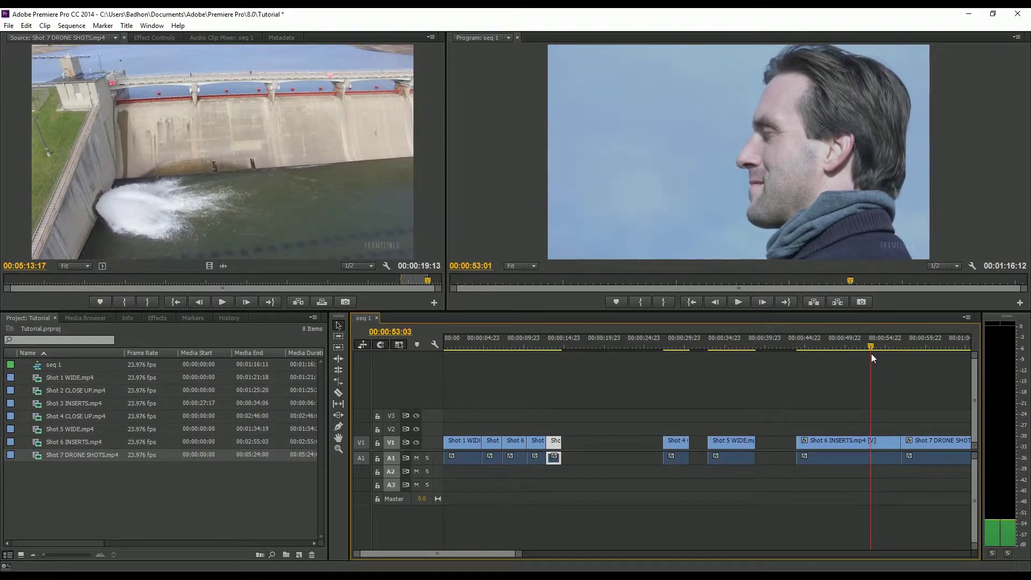
key(c)
click(871, 450)
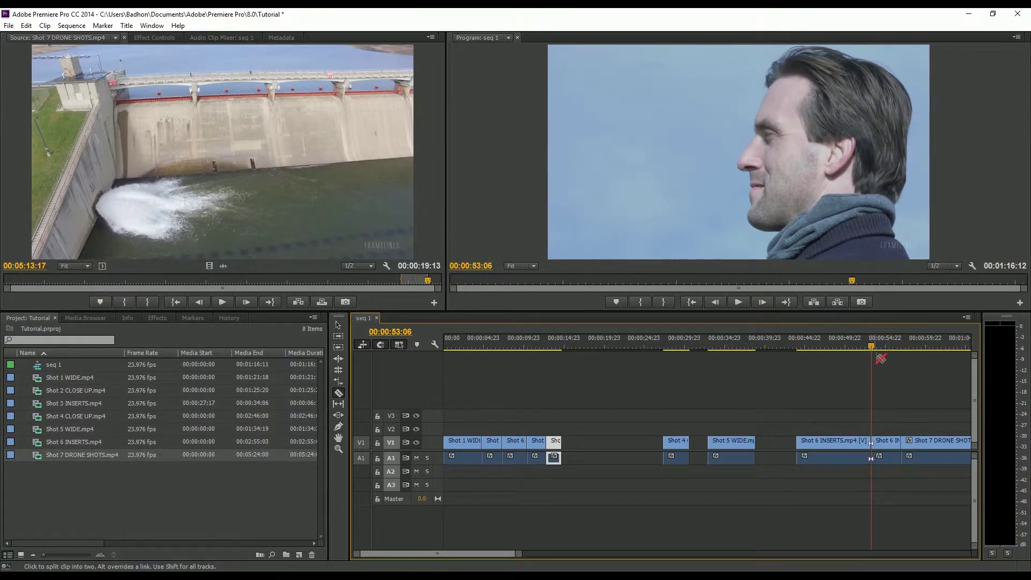
drag(874, 355, 887, 355)
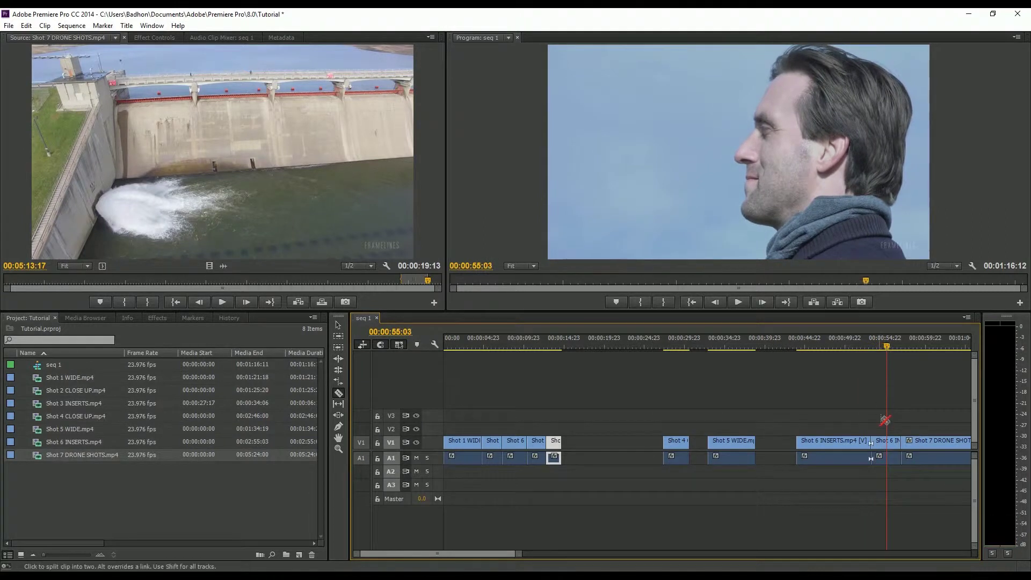
key(c)
click(887, 442)
key(v)
click(894, 442)
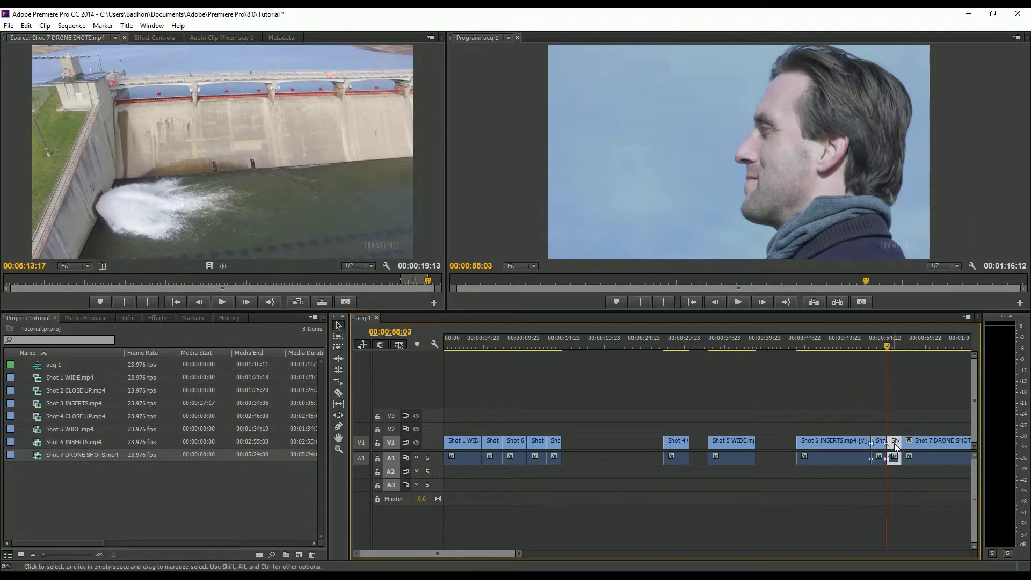
key(Delete)
click(866, 443)
key(Delete)
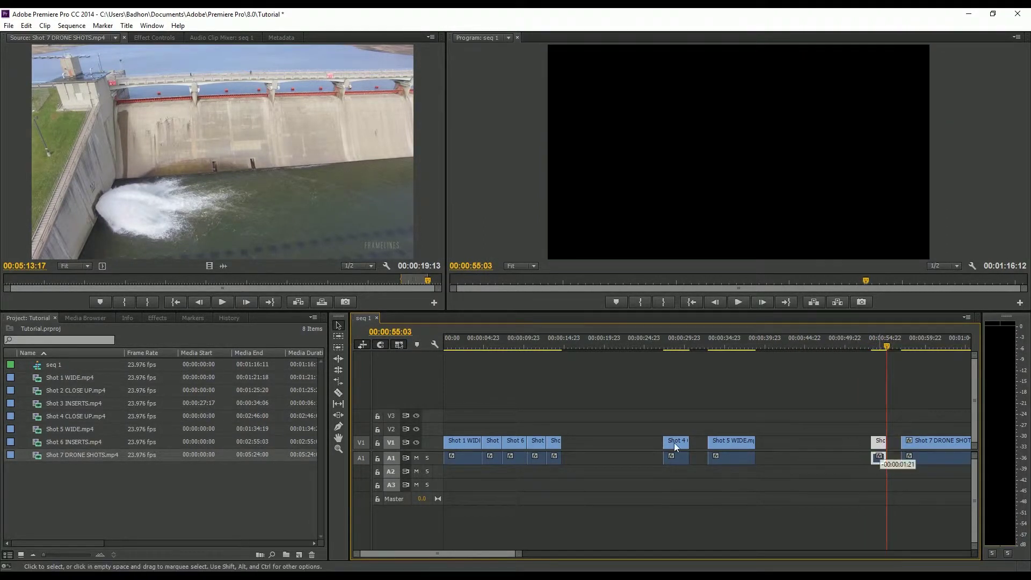
- Move the short Shot 6 INSERTS profile piece directly after the placed Shot 4 CLOSE UP piece and play back from 00:00:11:05
drag(674, 442, 569, 443)
click(533, 345)
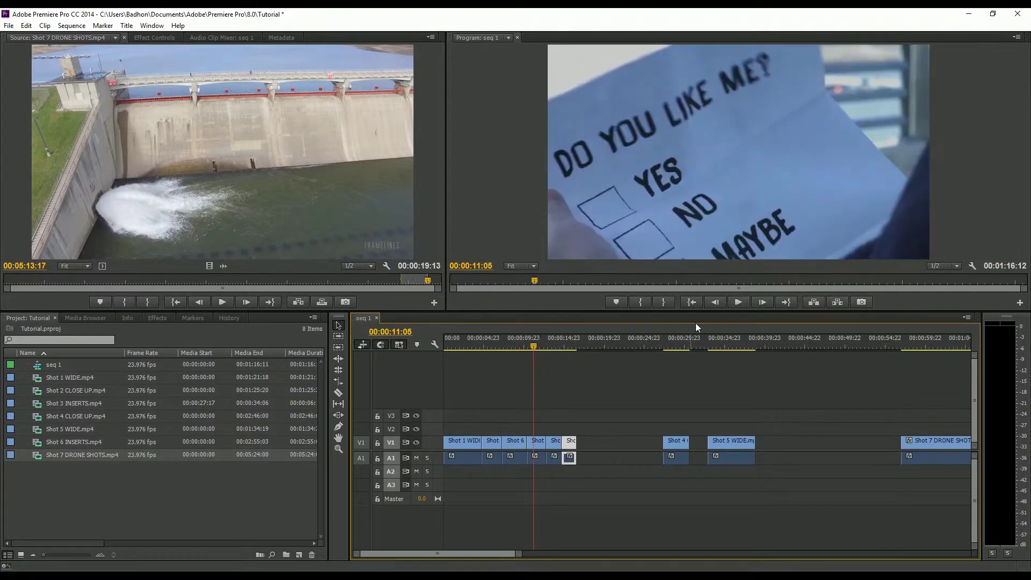
click(732, 304)
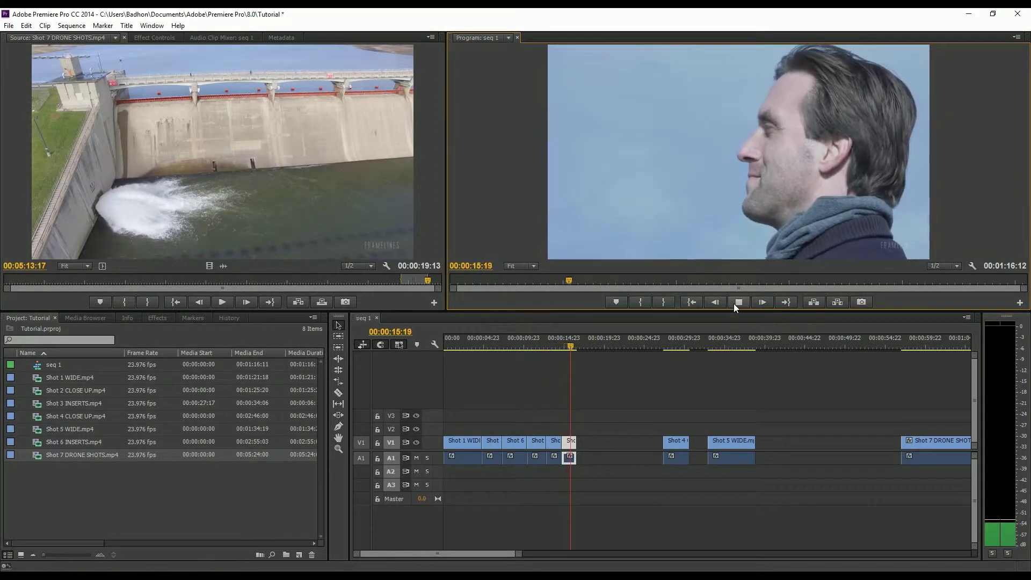
click(733, 304)
- Trim the end of the second Shot 6 INSERTS piece back to 00:00:15:17
drag(525, 551, 484, 552)
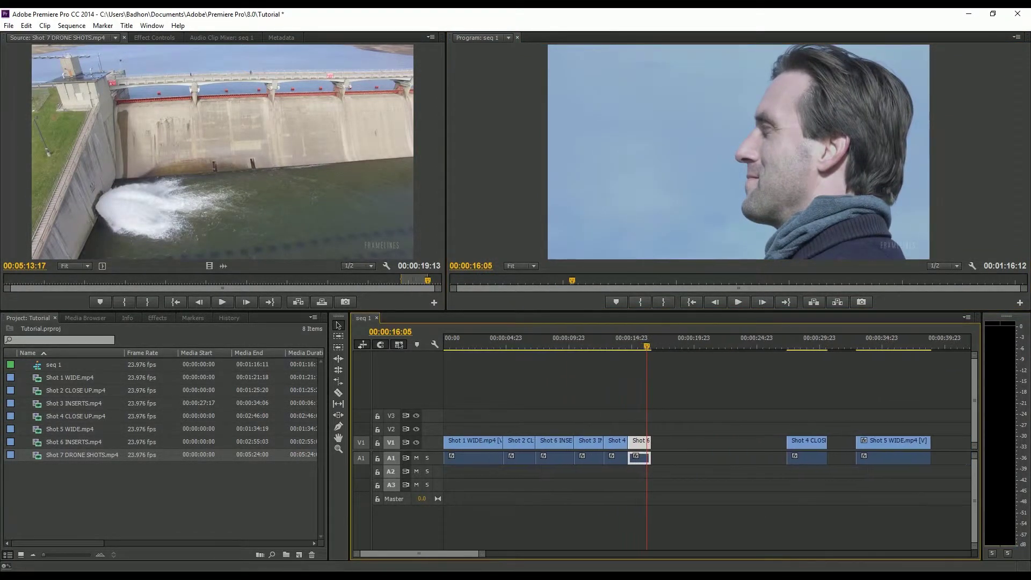
click(640, 346)
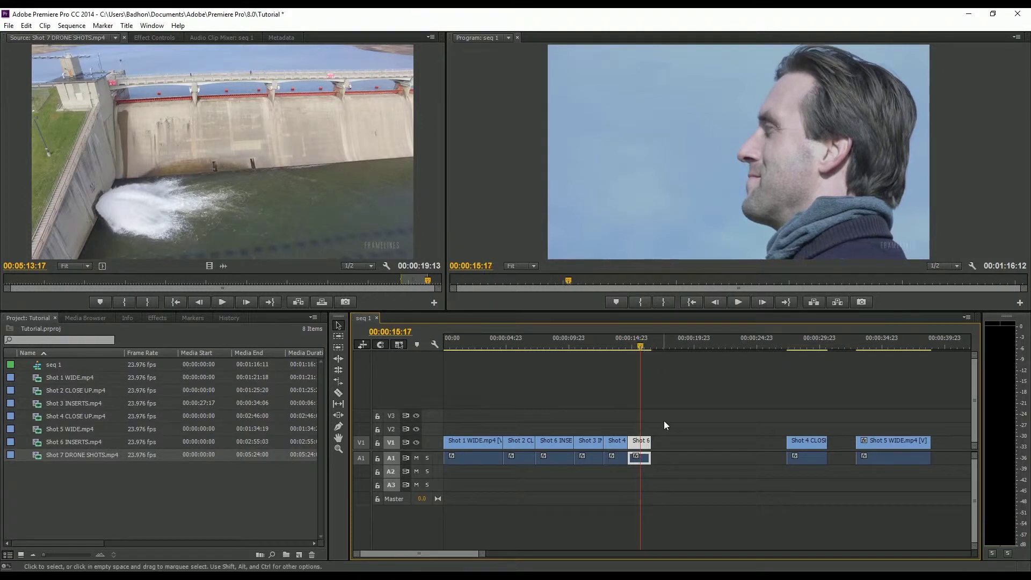
drag(653, 446, 639, 448)
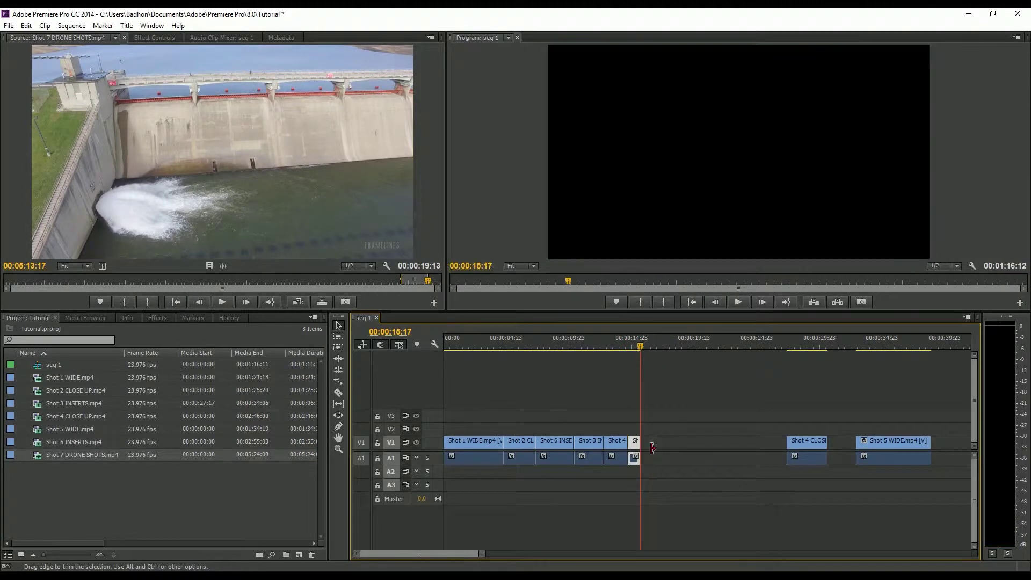
- Split the placed Shot 4 CLOSE UP piece at 00:00:13:10, remove the part before the cut, close the gap and play back the result
mouse_move(604, 345)
mouse_down()
mouse_move(620, 347)
mouse_move(612, 349)
mouse_up()
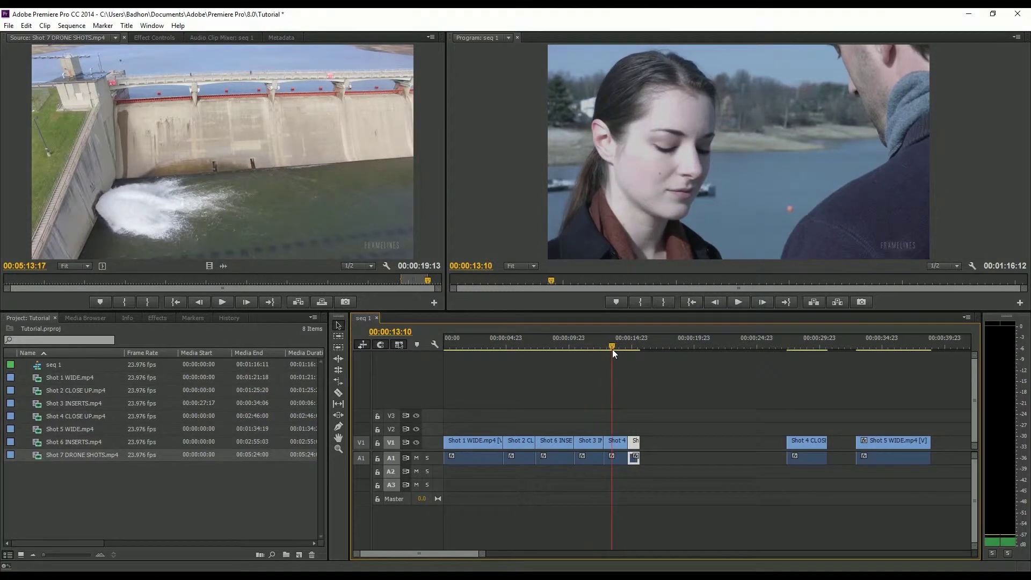
key(c)
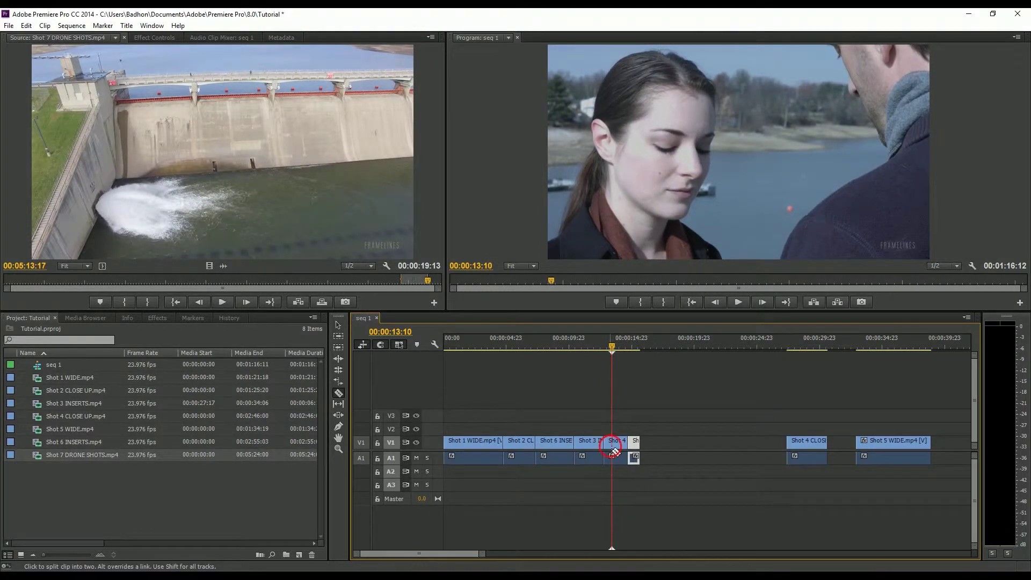
click(607, 443)
key(Delete)
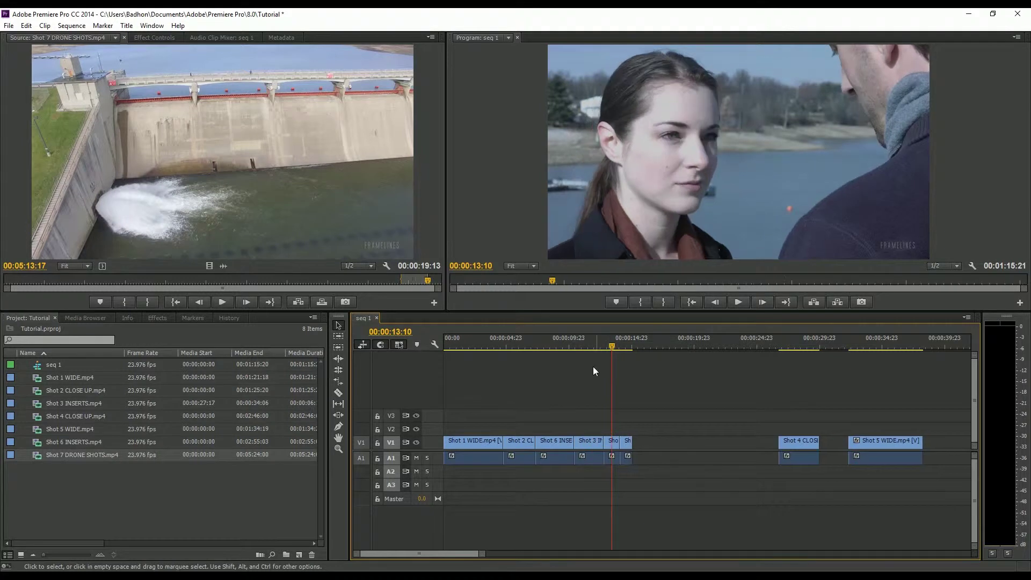
click(734, 302)
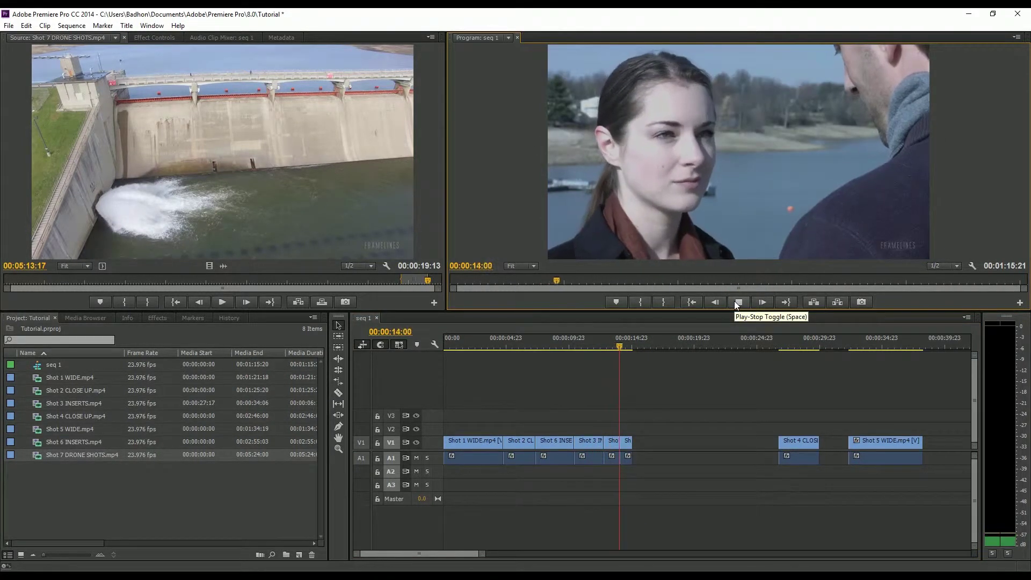
- Shift the remaining Shot 4 CLOSE UP clip closer to the edit, split it at 00:00:21:11 and delete the part after the cut
click(733, 300)
drag(613, 345, 789, 361)
drag(796, 437, 708, 438)
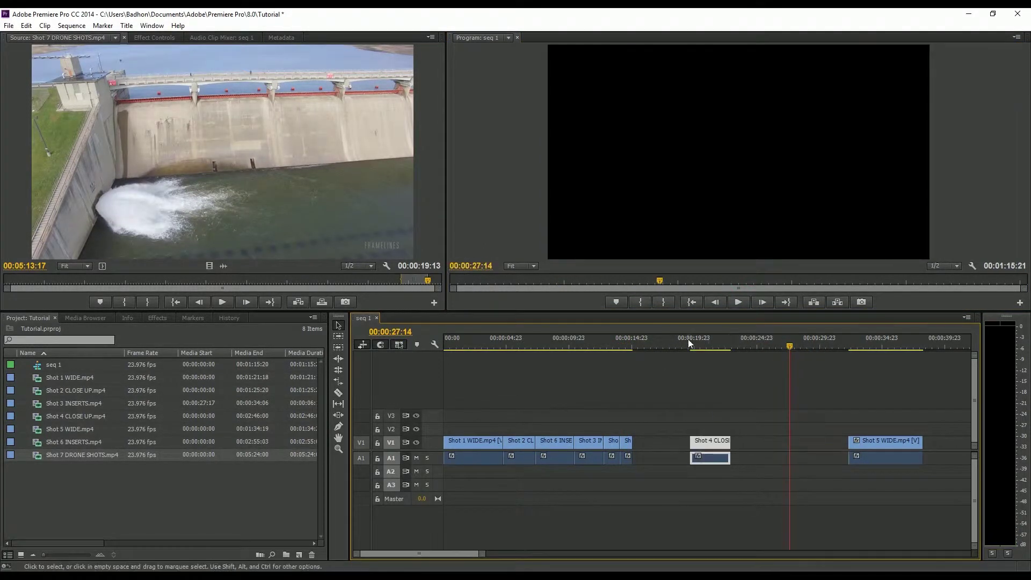
drag(689, 345, 713, 347)
key(c)
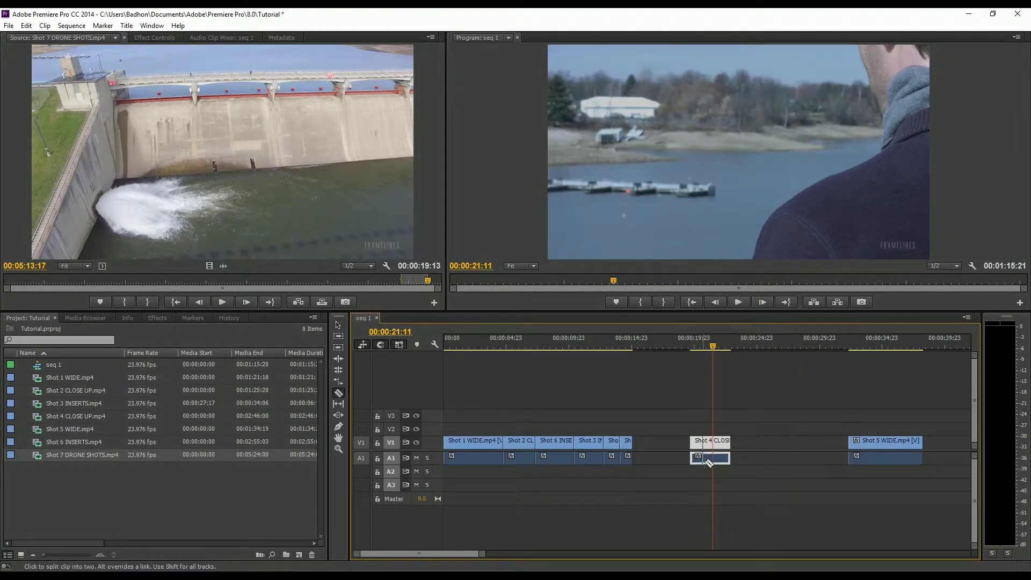
key(v)
click(719, 446)
key(Delete)
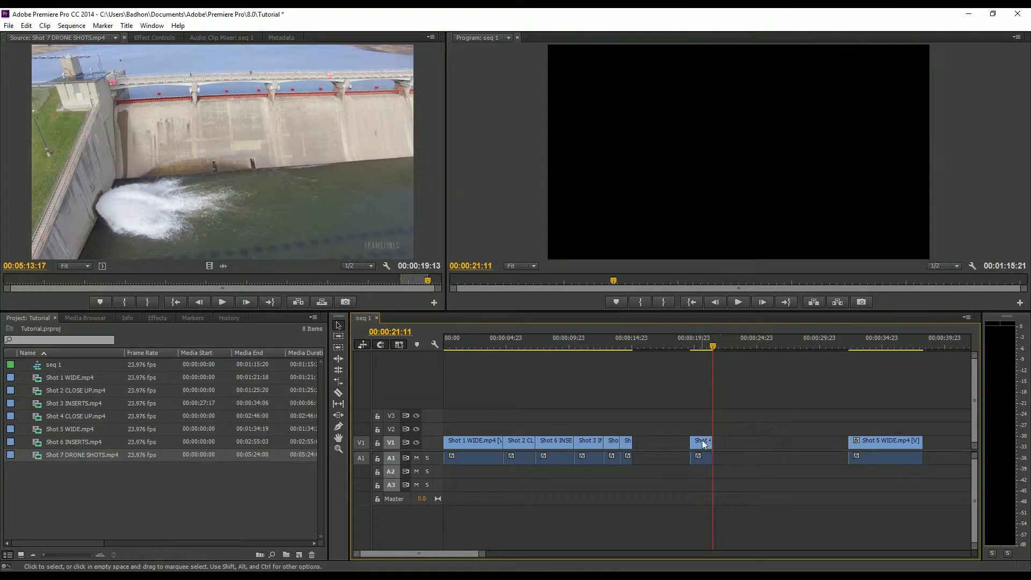
- Move the trimmed Shot 4 CLOSE UP piece directly after the last placed piece on V1 and scrub through it
drag(701, 440, 644, 439)
drag(621, 343, 653, 344)
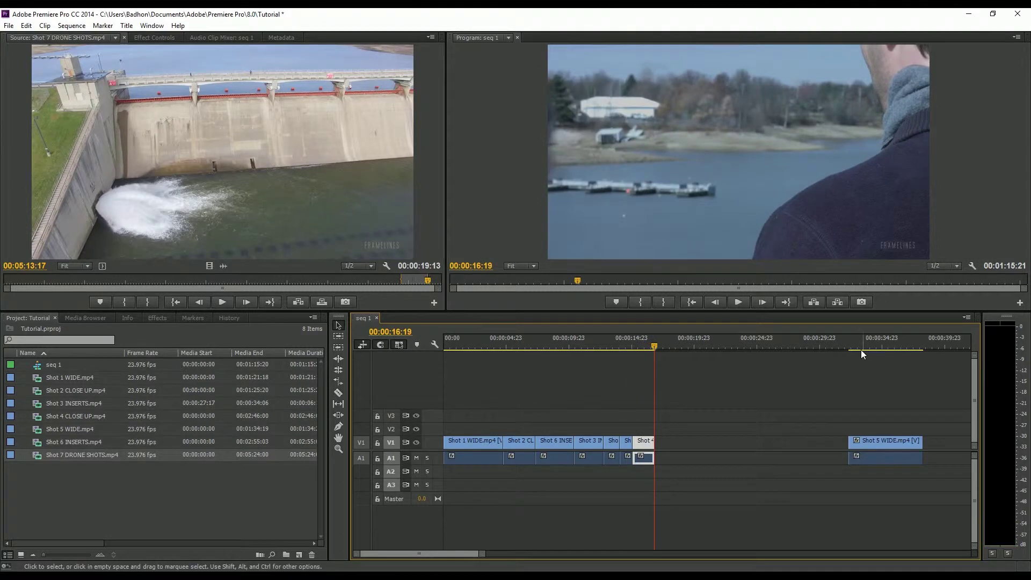
click(861, 350)
click(639, 342)
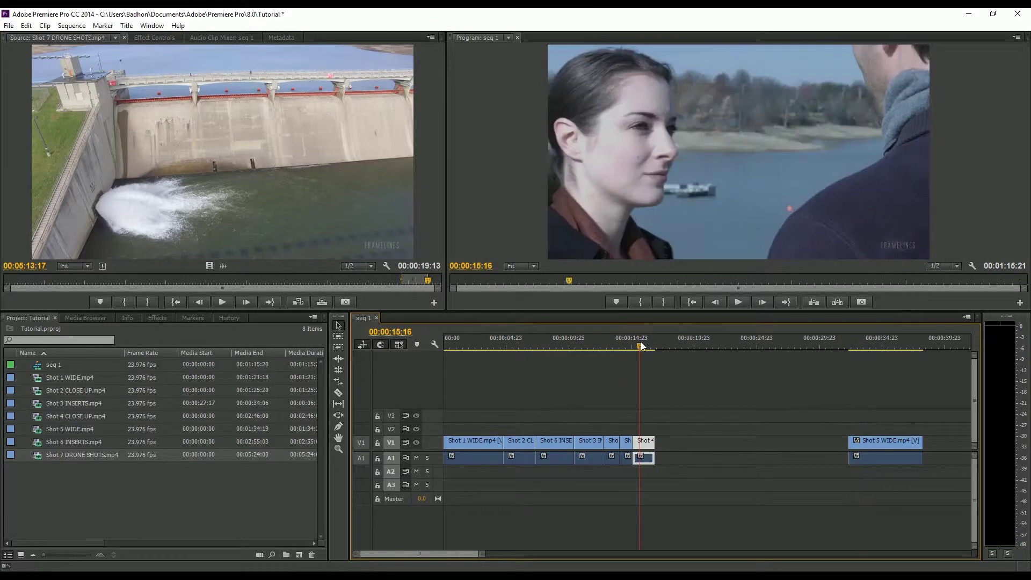
drag(640, 344, 652, 344)
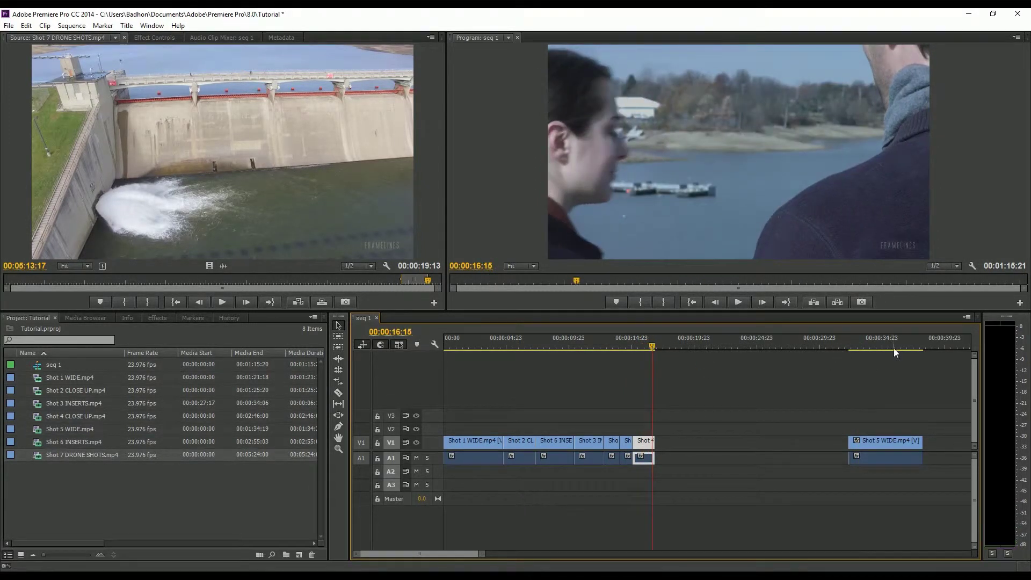
- Split the Shot 5 WIDE clip at 00:00:33:23 and 00:00:35:01 and delete the pieces outside these two cuts
drag(846, 346, 869, 346)
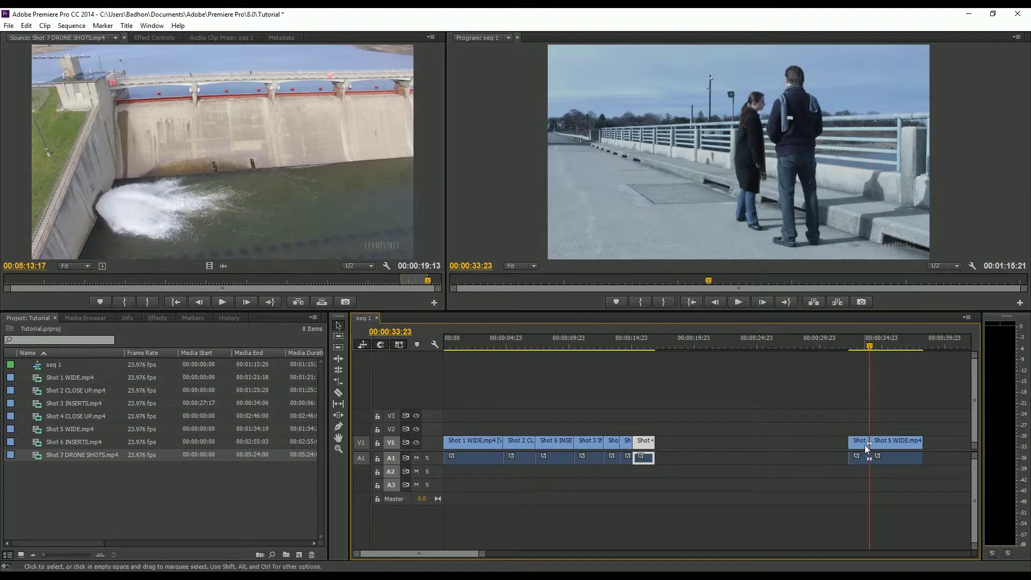
click(864, 444)
key(Delete)
key(space)
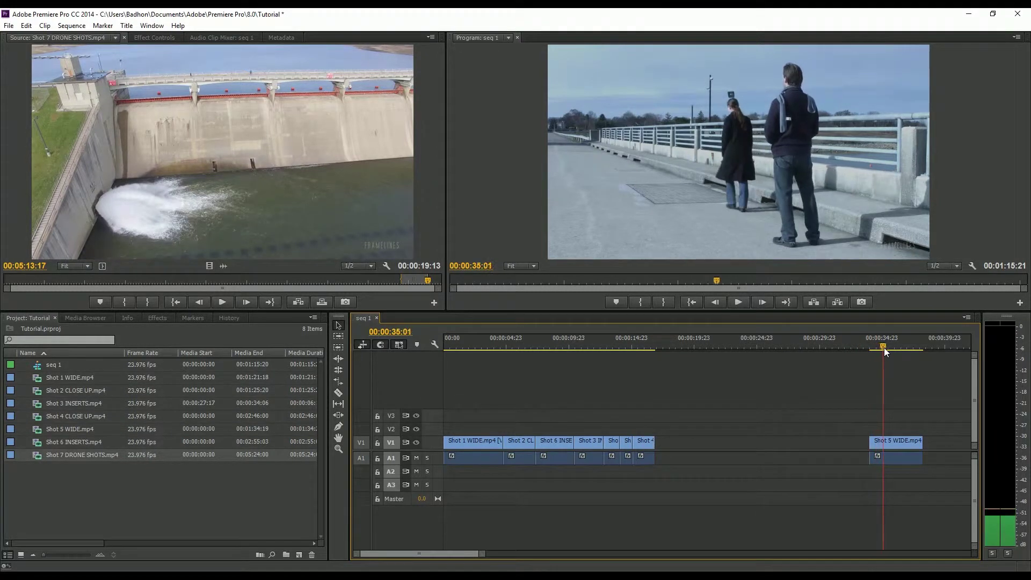
key(c)
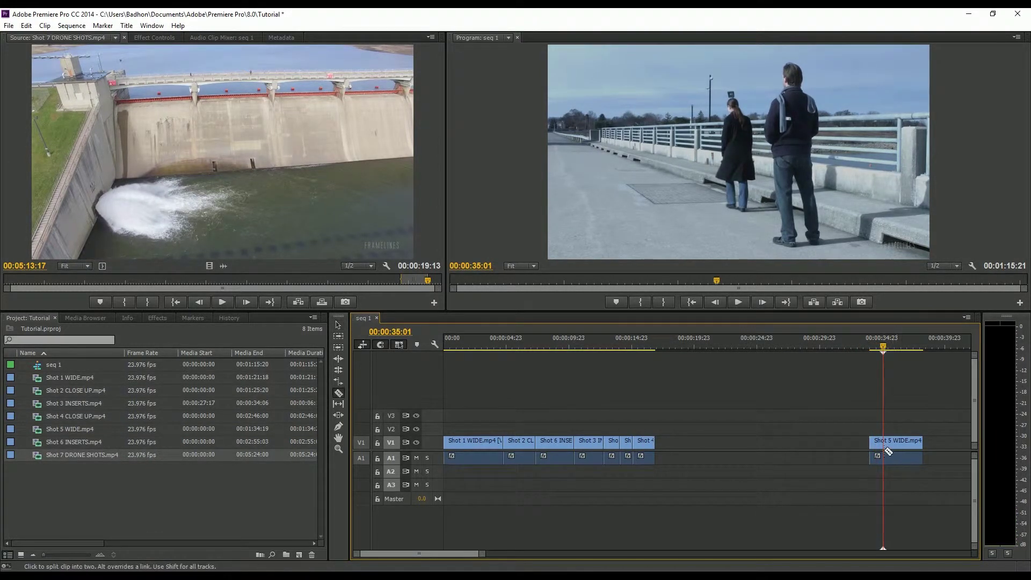
key(Delete)
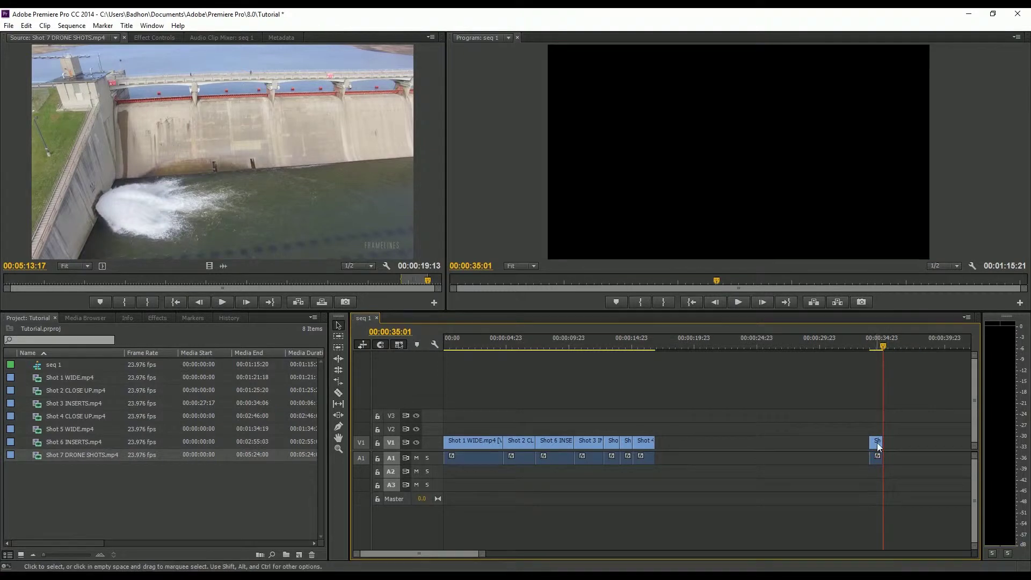
- Move the short Shot 5 WIDE piece directly after the last Shot 4 CLOSE UP piece and play back the join
drag(878, 446, 664, 446)
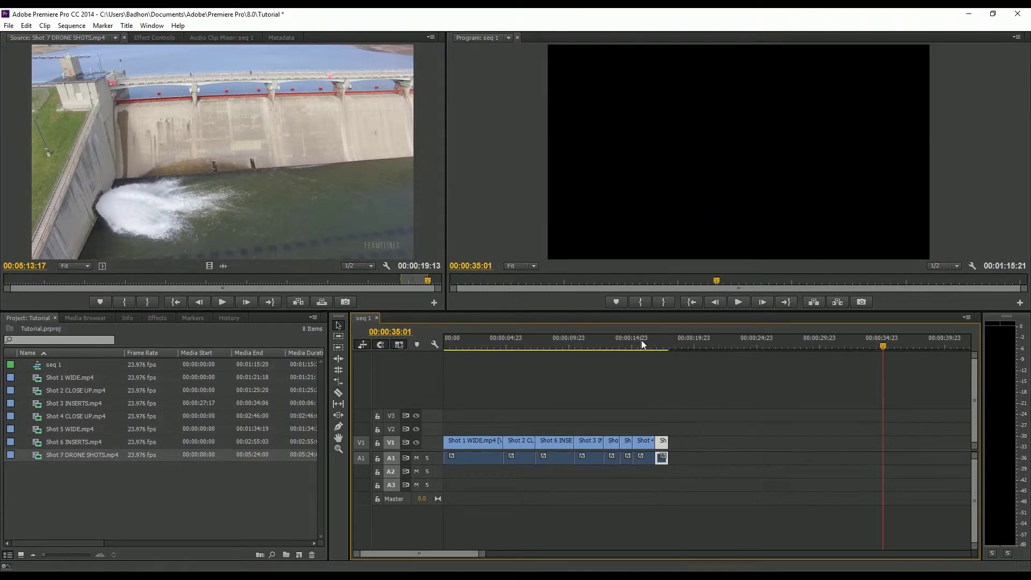
click(641, 341)
click(739, 301)
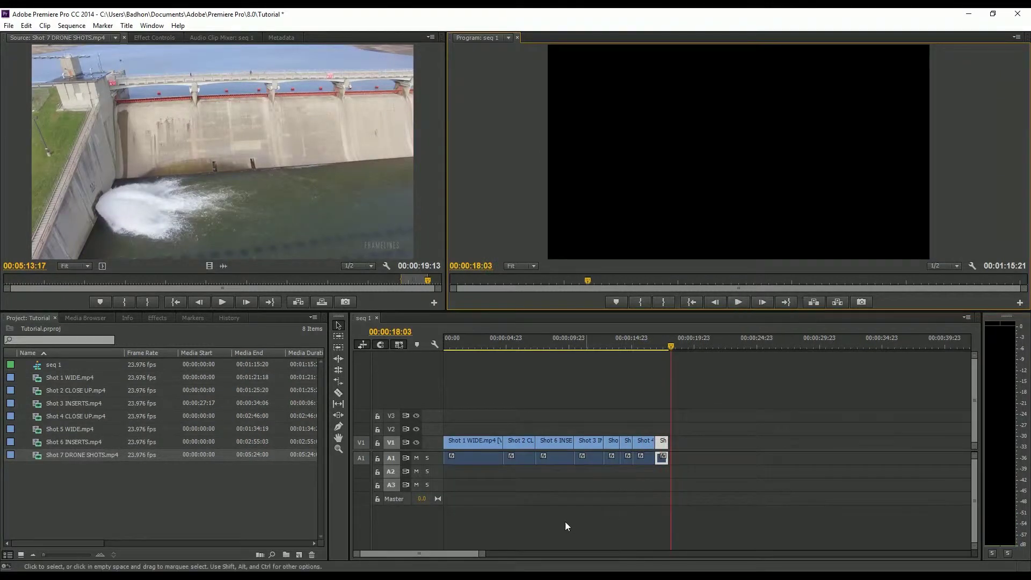
- Move the Shot 7 DRONE SHOTS clip to just behind the short Shot 5 WIDE piece
drag(482, 553, 537, 554)
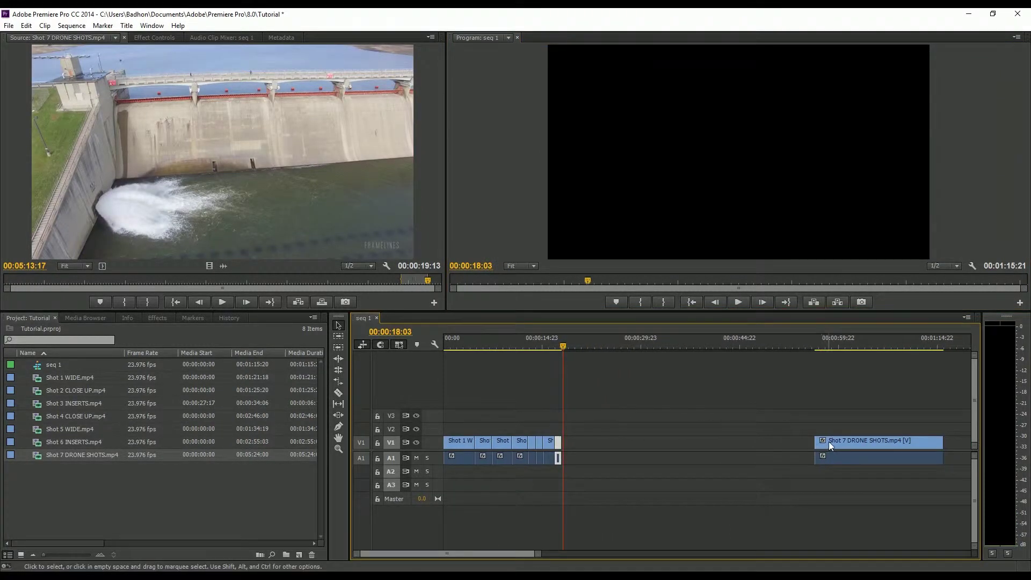
drag(829, 441, 578, 441)
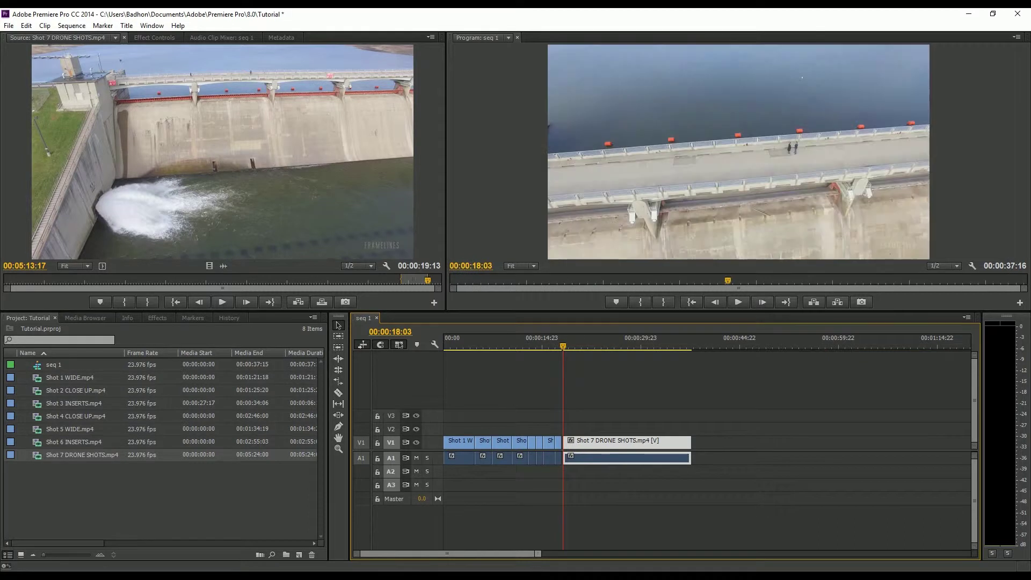
drag(536, 553, 454, 554)
- Split Shot 7 DRONE SHOTS at 00:00:22:03, remove the part before the cut, close the gap and play back the result
drag(696, 344, 795, 347)
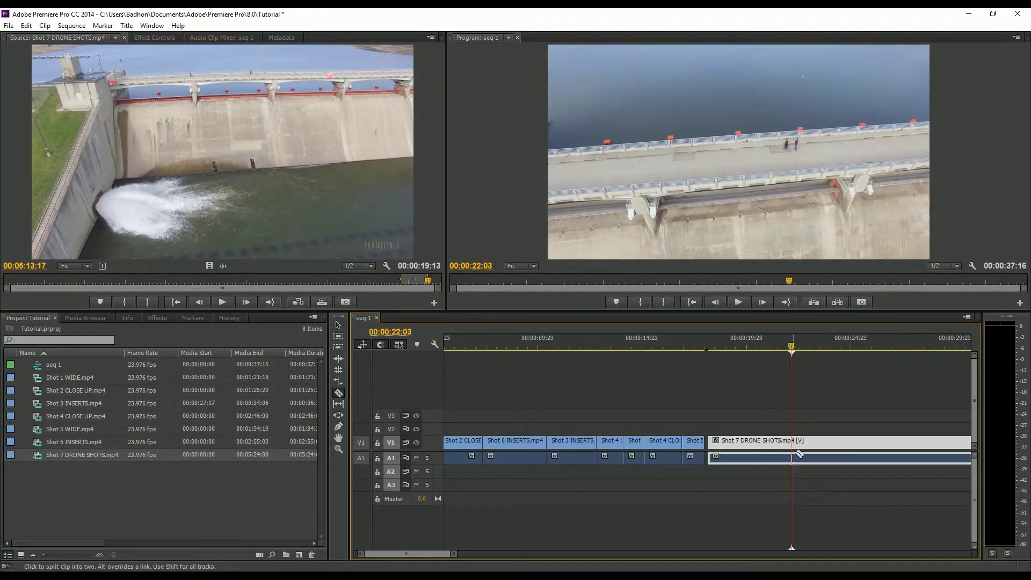
key(ctrl+k)
key(Delete)
drag(803, 443, 718, 443)
click(690, 346)
click(738, 301)
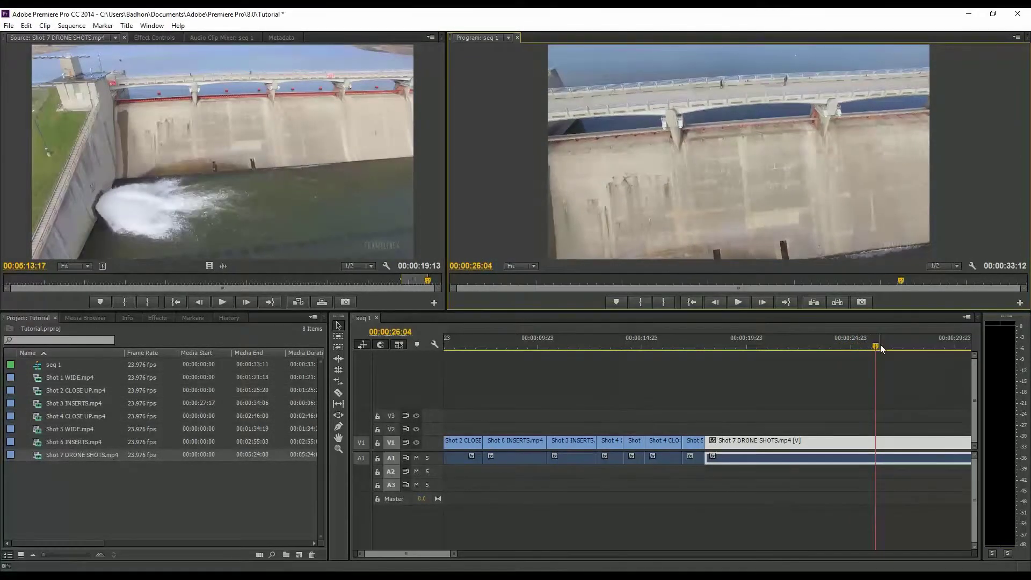
- Split the Shot 7 DRONE SHOTS clip at 00:00:26:04 and delete the part after the cut
key(c)
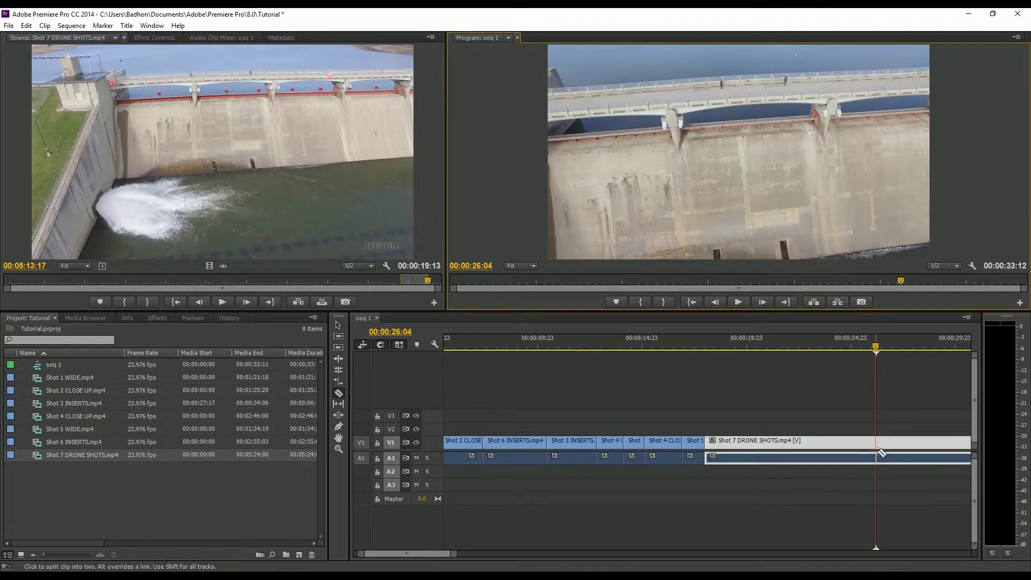
click(877, 454)
key(v)
click(895, 442)
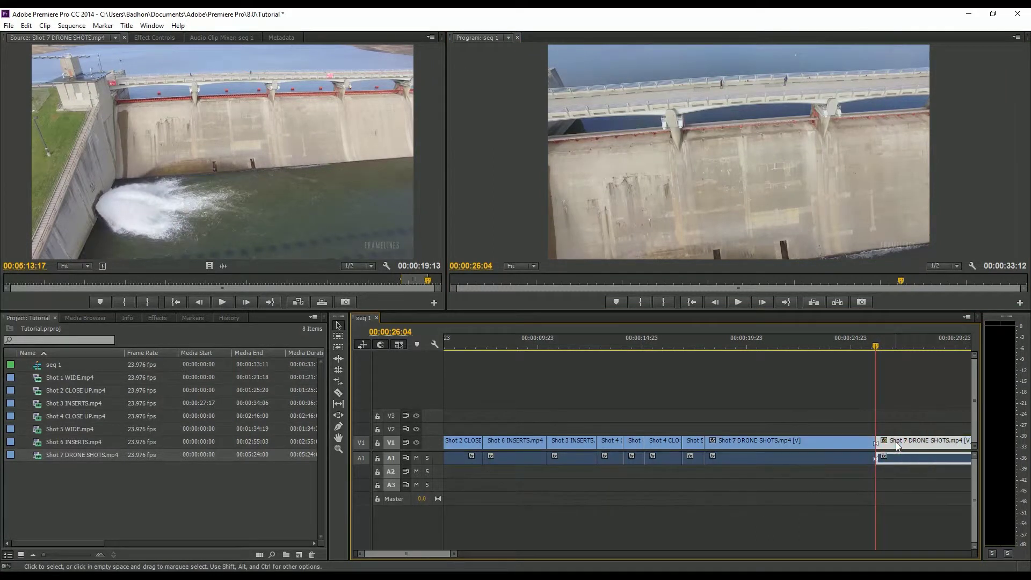
key(Delete)
- Review the assembled sequence, comparing the picture of Shot 5 WIDE with Shot 7 DRONE SHOTS around their join
drag(453, 554, 498, 553)
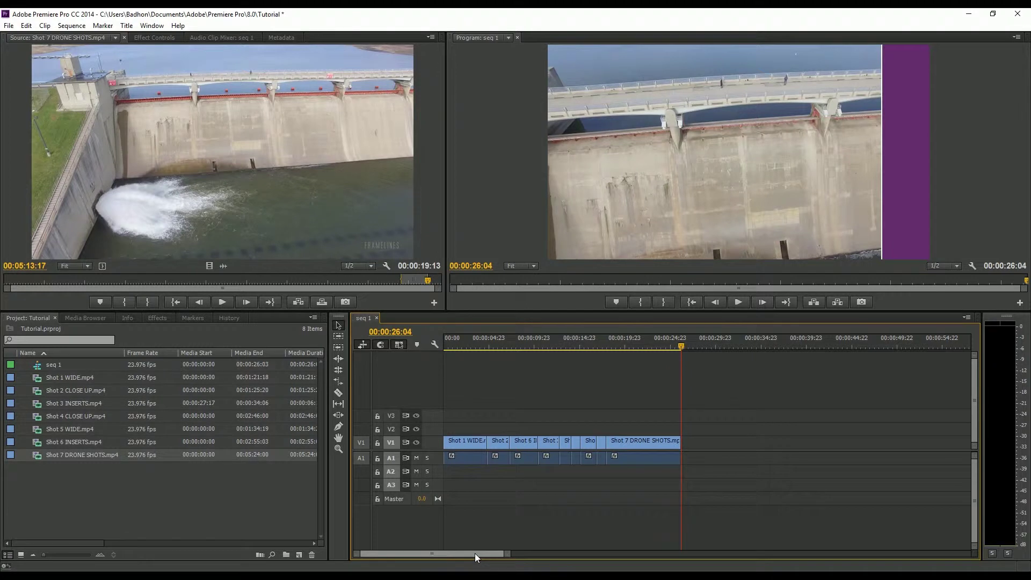
click(476, 340)
key(Left)
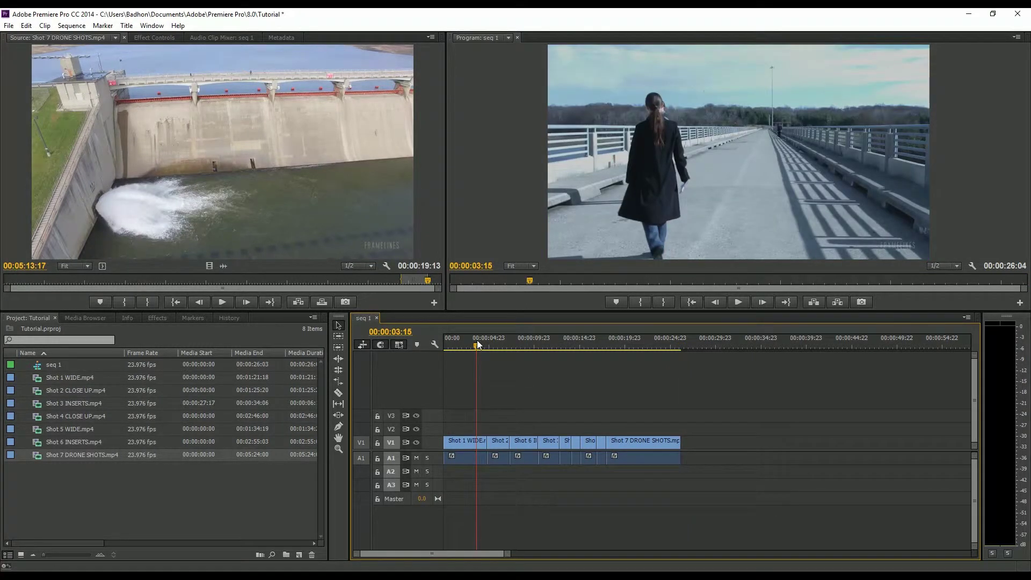
drag(477, 341, 481, 343)
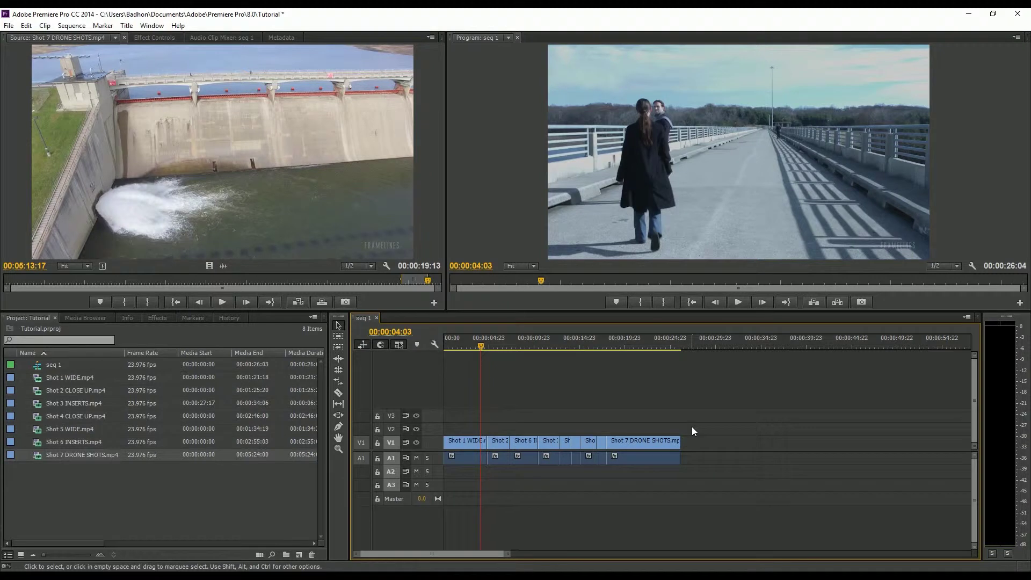
drag(481, 343, 617, 359)
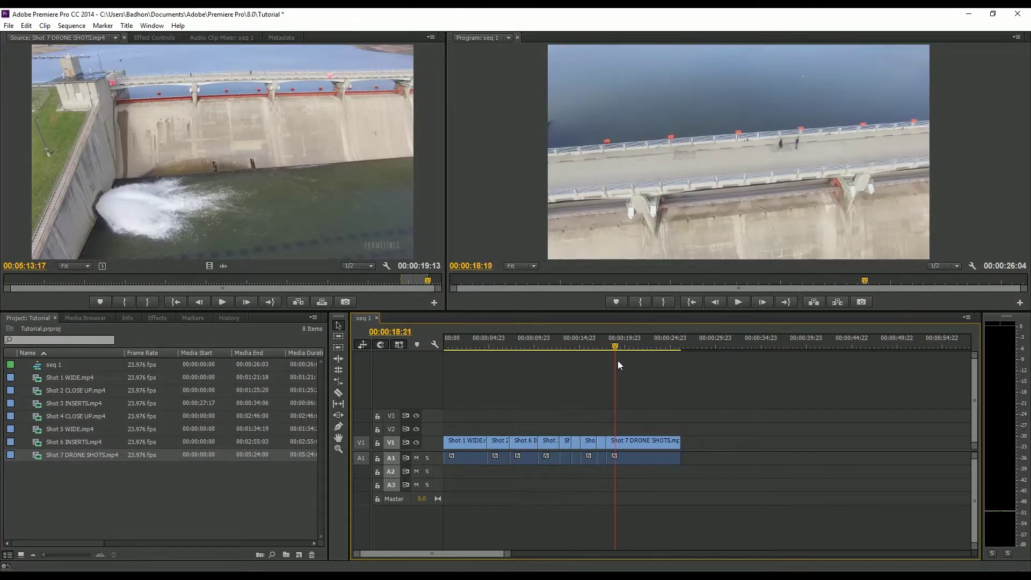
click(645, 440)
drag(616, 346, 604, 346)
key(space)
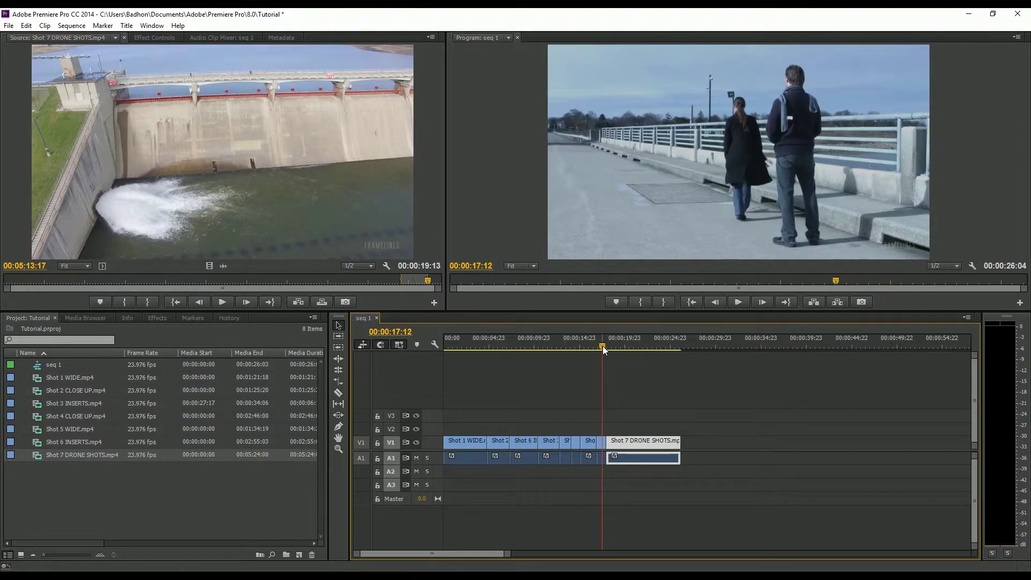
mouse_move(629, 338)
mouse_down()
mouse_move(601, 347)
mouse_move(612, 346)
mouse_up()
- Apply the RGB Curves color correction effect to the Shot 7 DRONE SHOTS clip
click(601, 445)
click(631, 443)
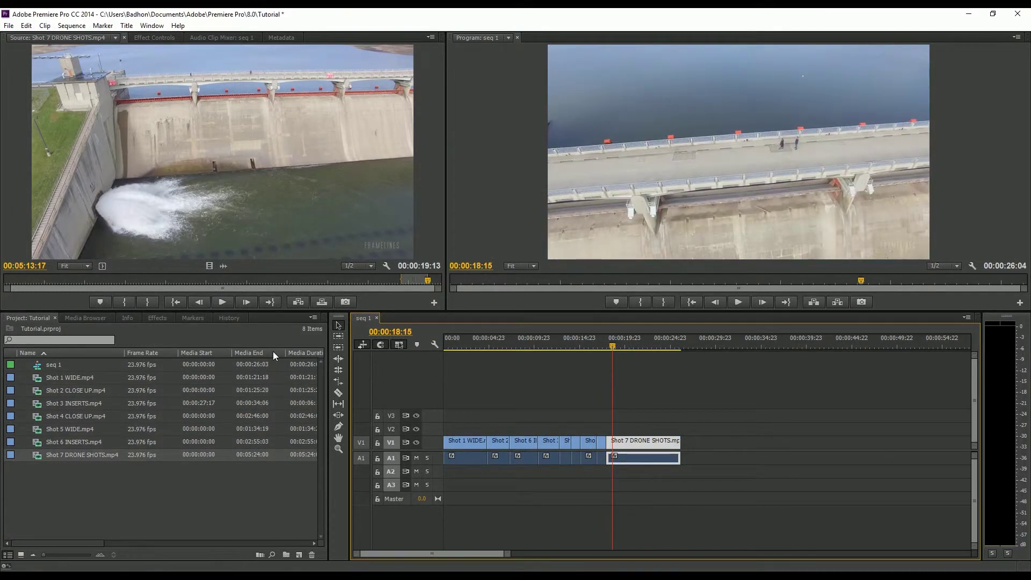
click(154, 319)
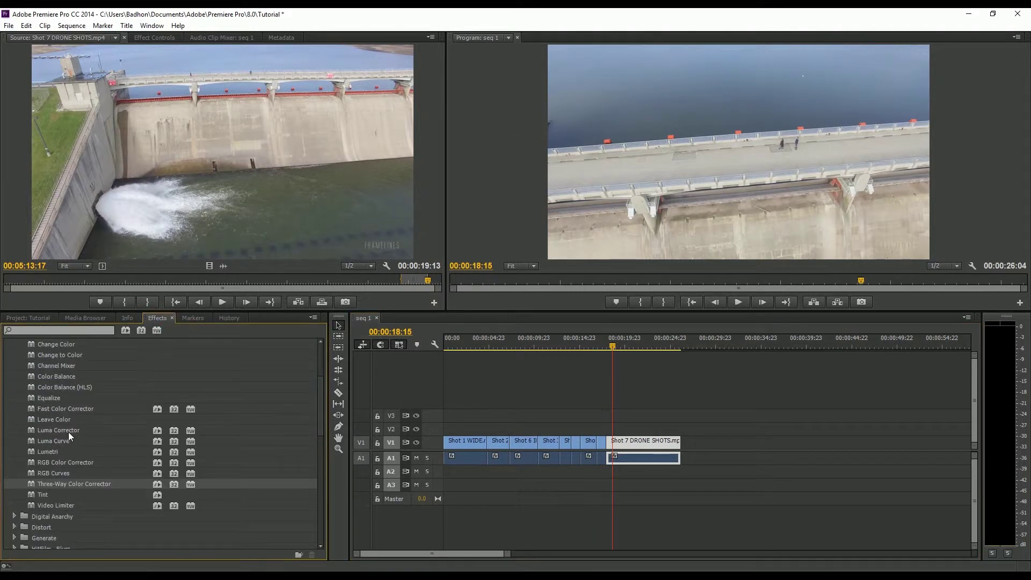
scroll(53, 424, up, 3)
click(14, 387)
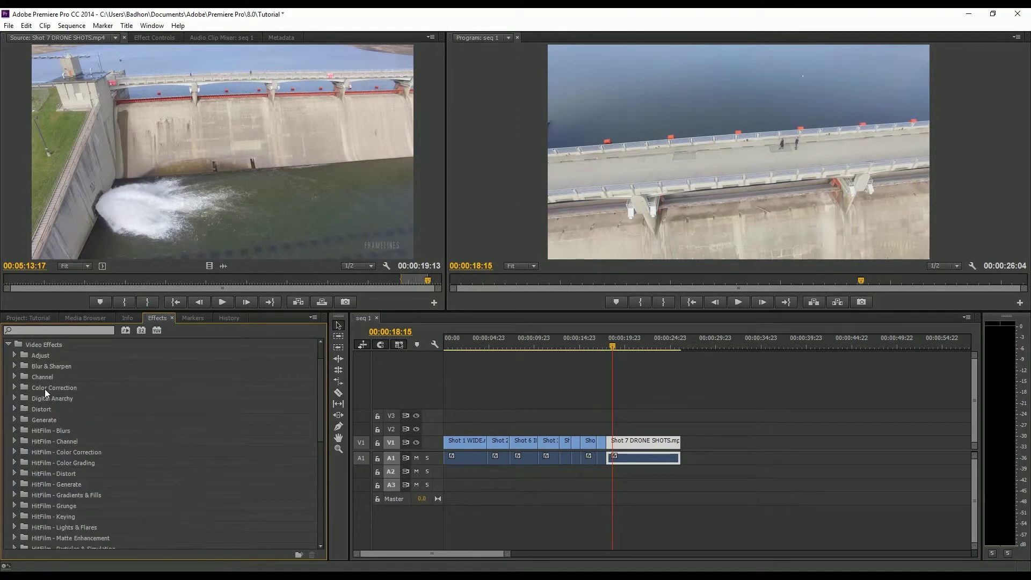
click(15, 387)
scroll(54, 419, down, 2)
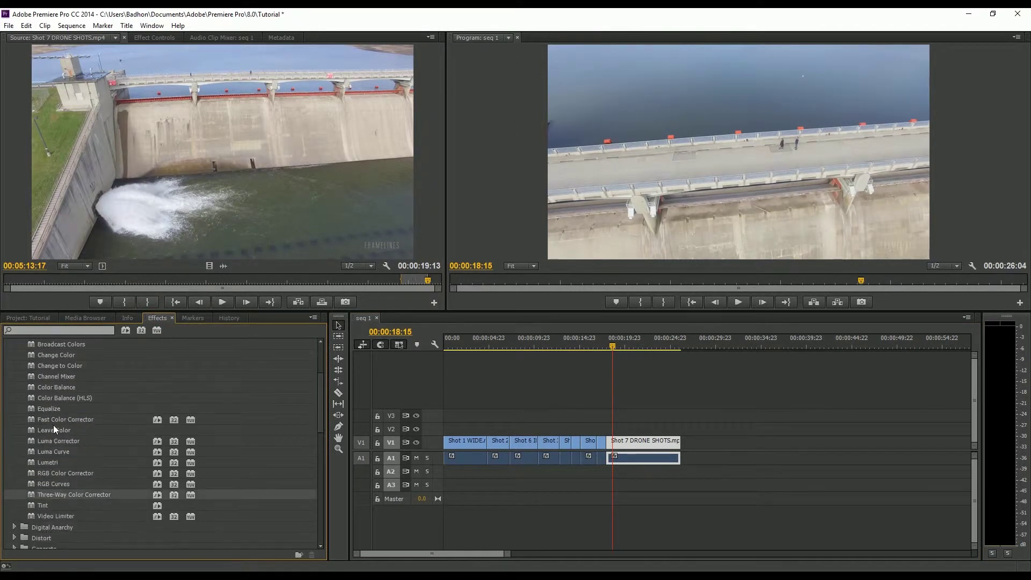
drag(57, 483, 636, 445)
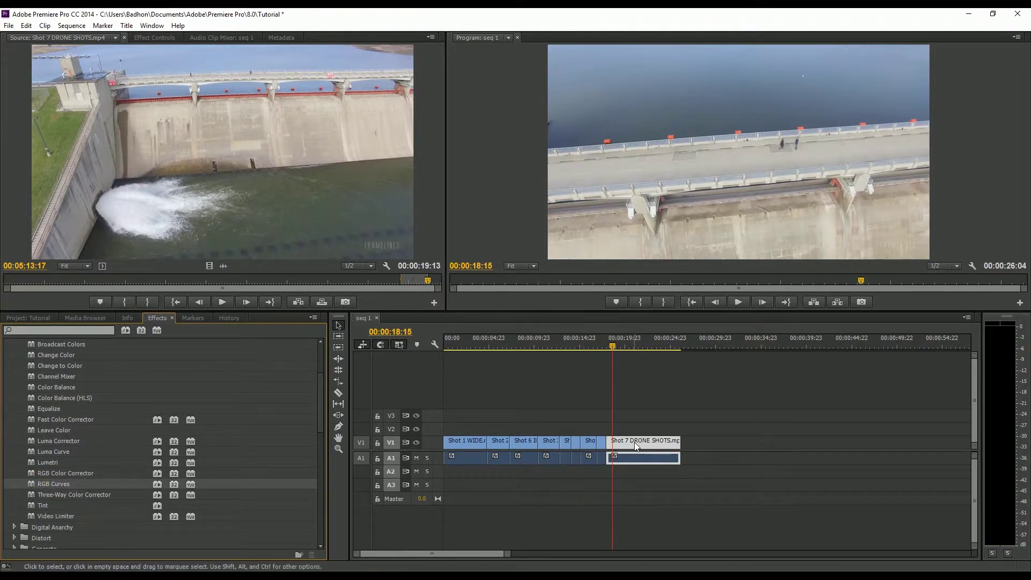
- Lower the midpoints of the Red and Green curves slightly in the drone clip's RGB Curves effect
click(154, 37)
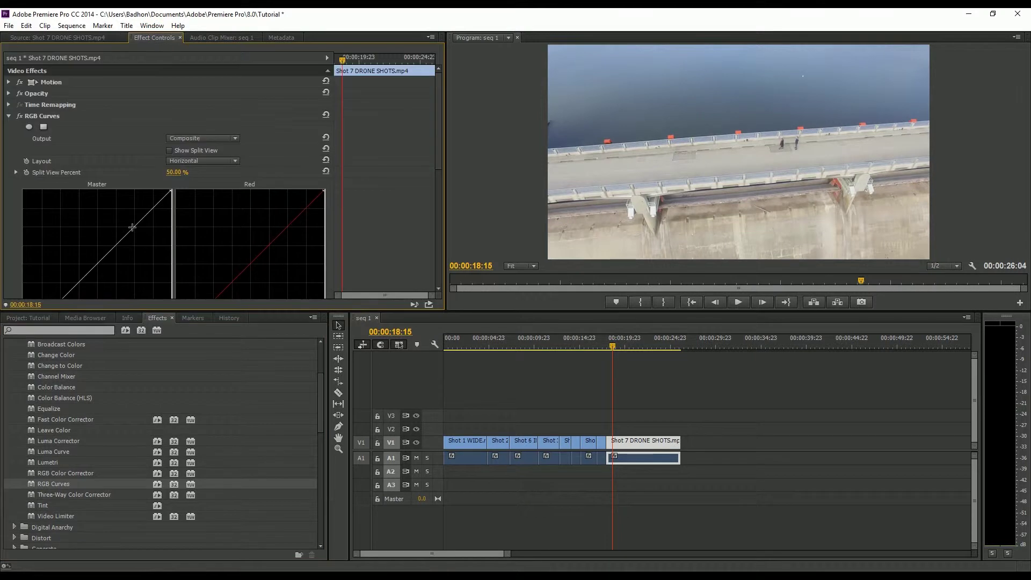
scroll(132, 227, down, 3)
scroll(132, 227, down, 2)
click(252, 159)
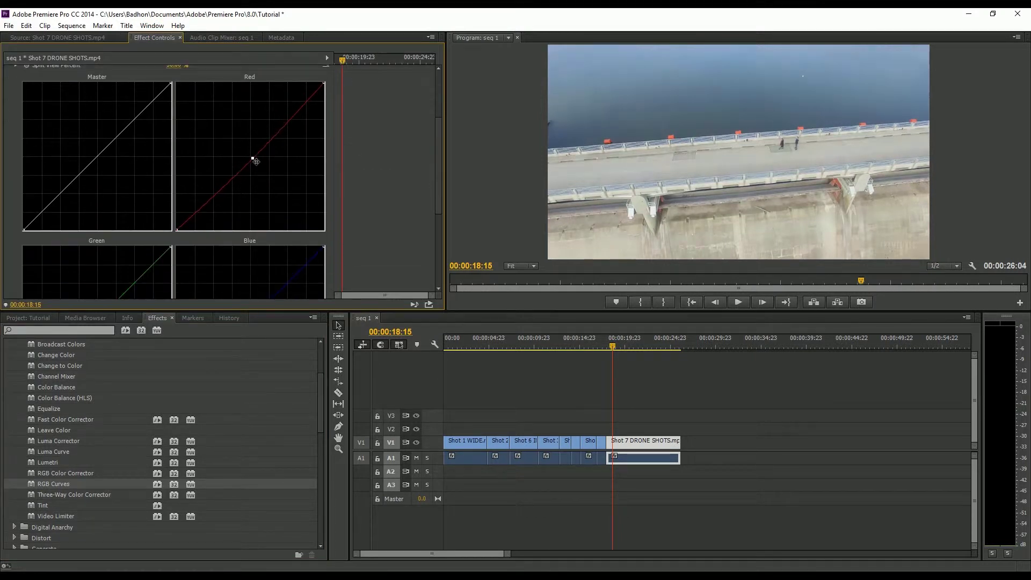
scroll(254, 168, down, 5)
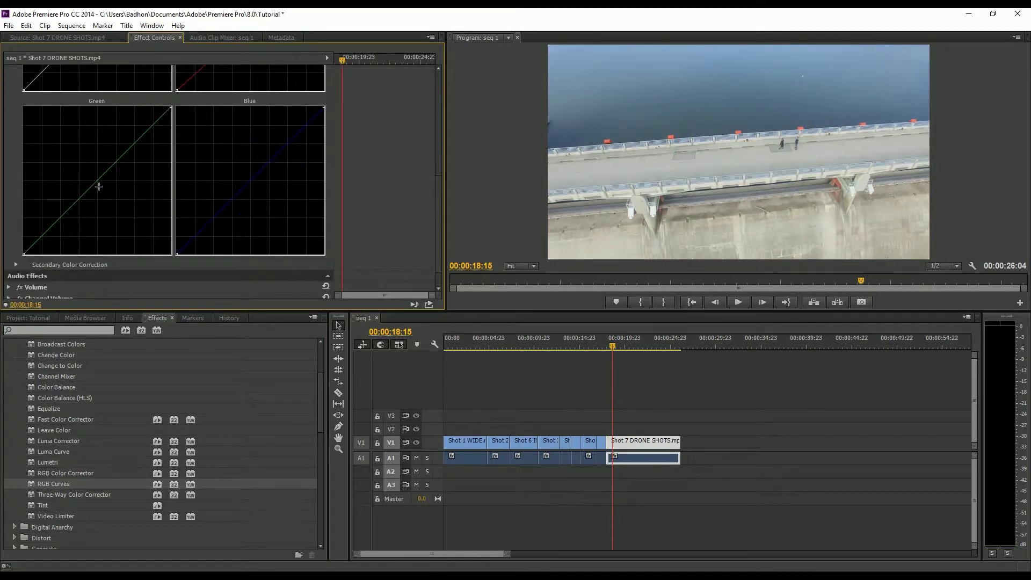
click(98, 185)
drag(101, 187, 102, 186)
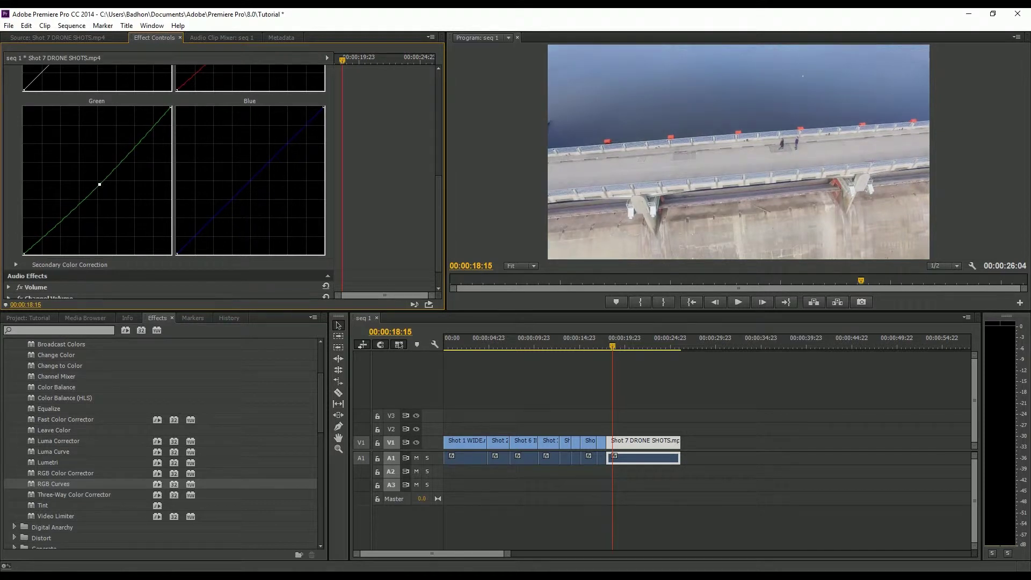
- Raise the Blue curve's midpoint slightly, fine-tune the Green midpoint and adjust the Blue curve's end points
click(251, 180)
click(102, 186)
click(178, 255)
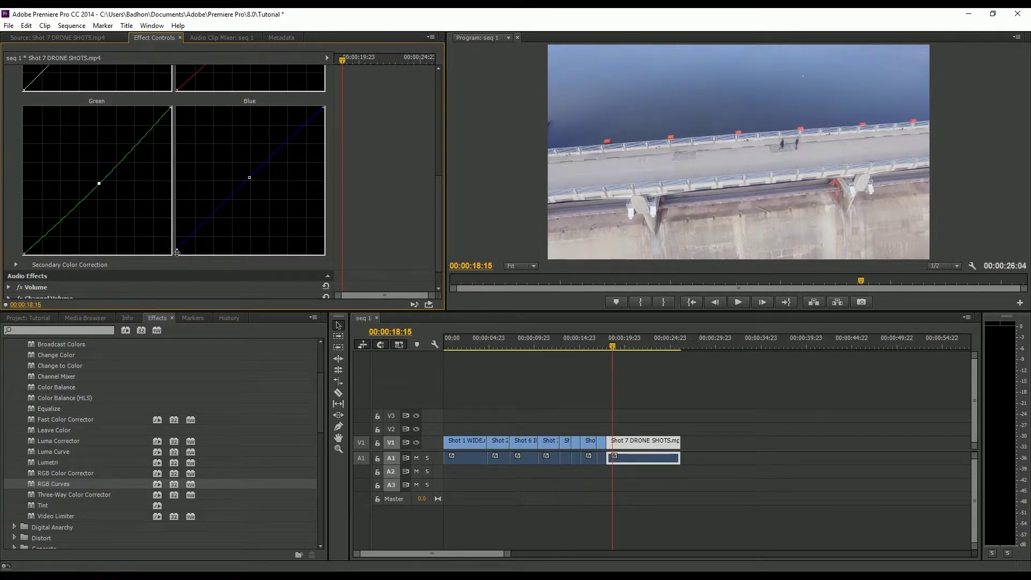
click(324, 109)
- Compare the drone clip with and without its RGB Curves effect, and check it against the end of the preceding wide shot
scroll(233, 148, up, 6)
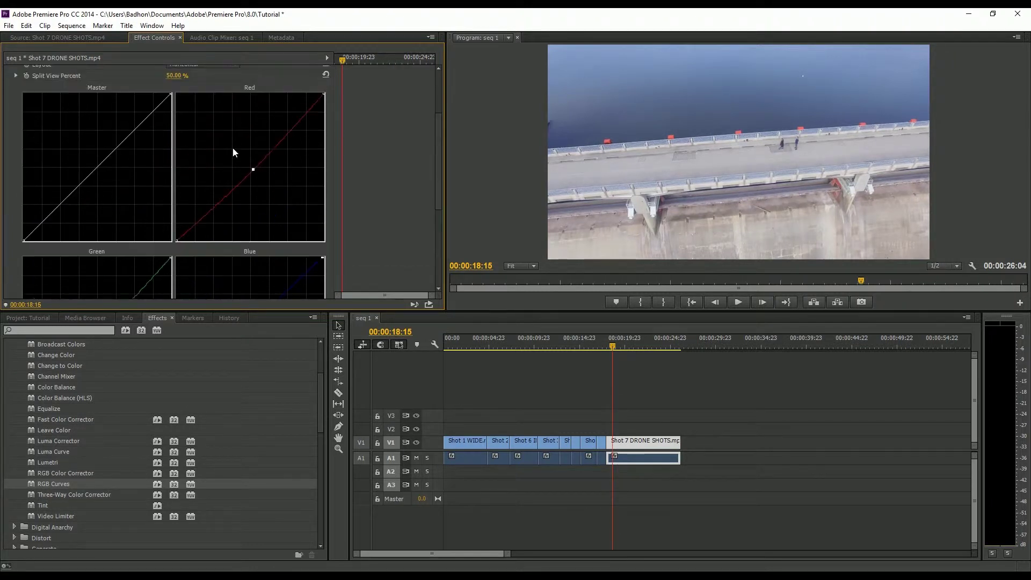
click(20, 95)
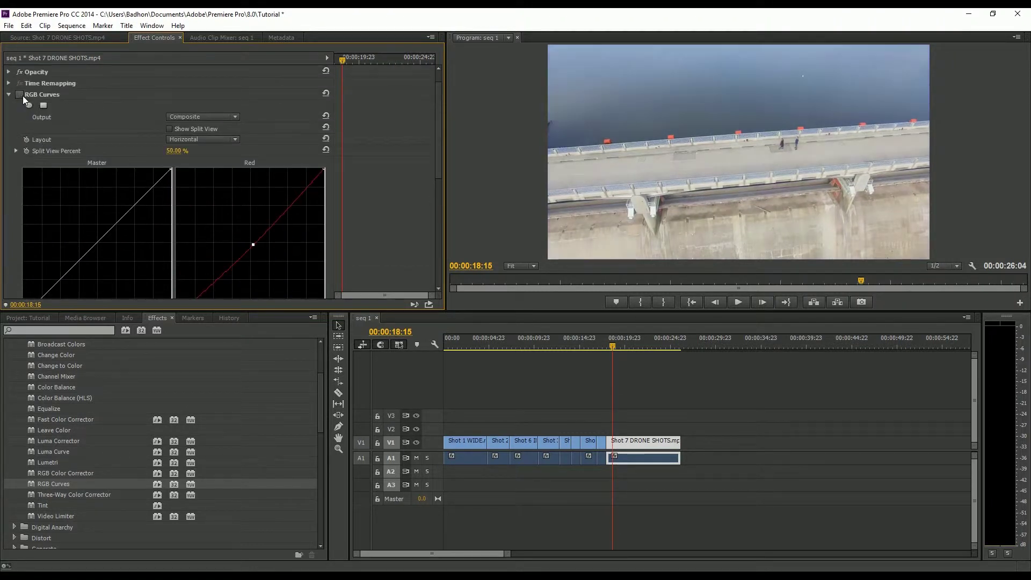
click(21, 94)
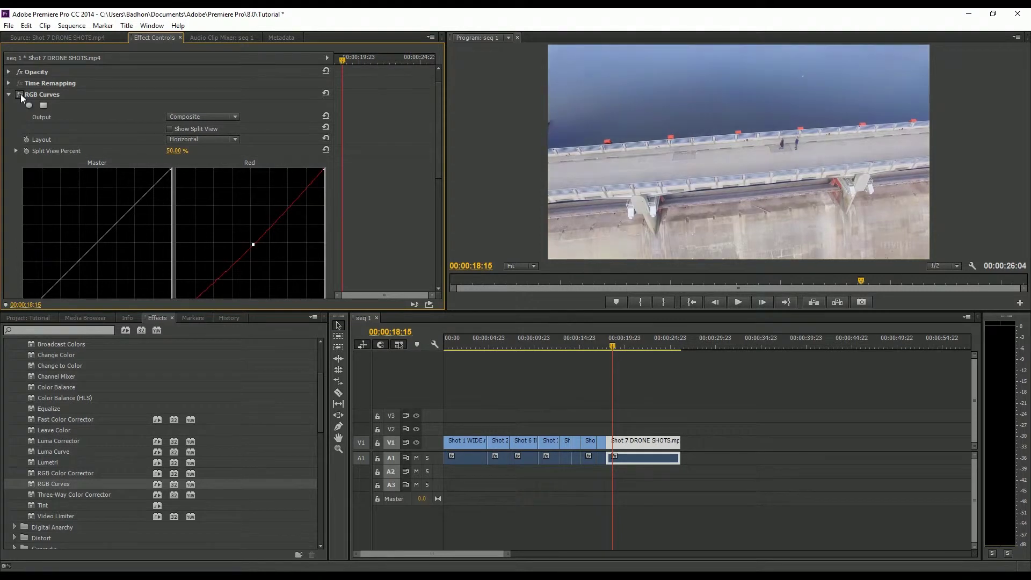
click(601, 346)
drag(602, 345, 604, 347)
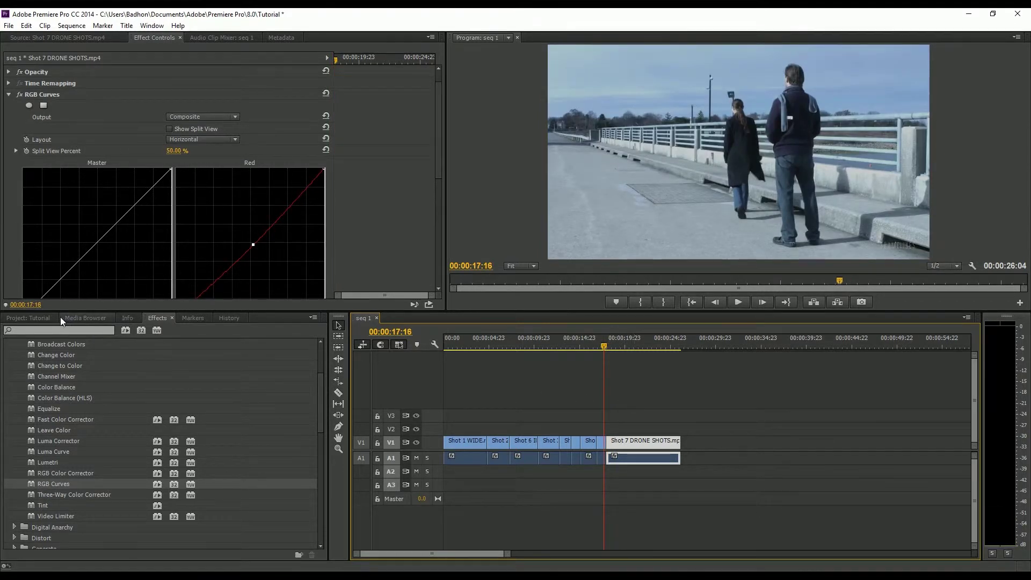
- Create a 1920 x 1080, 23.976 fps adjustment layer and lay it on track V2 over the whole sequence
click(43, 319)
drag(52, 497, 80, 506)
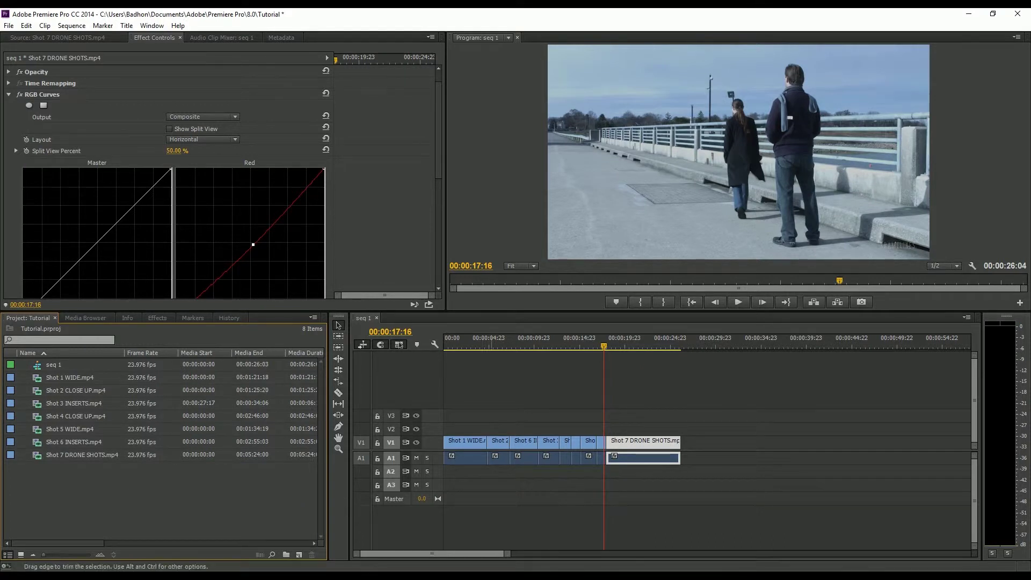
click(301, 553)
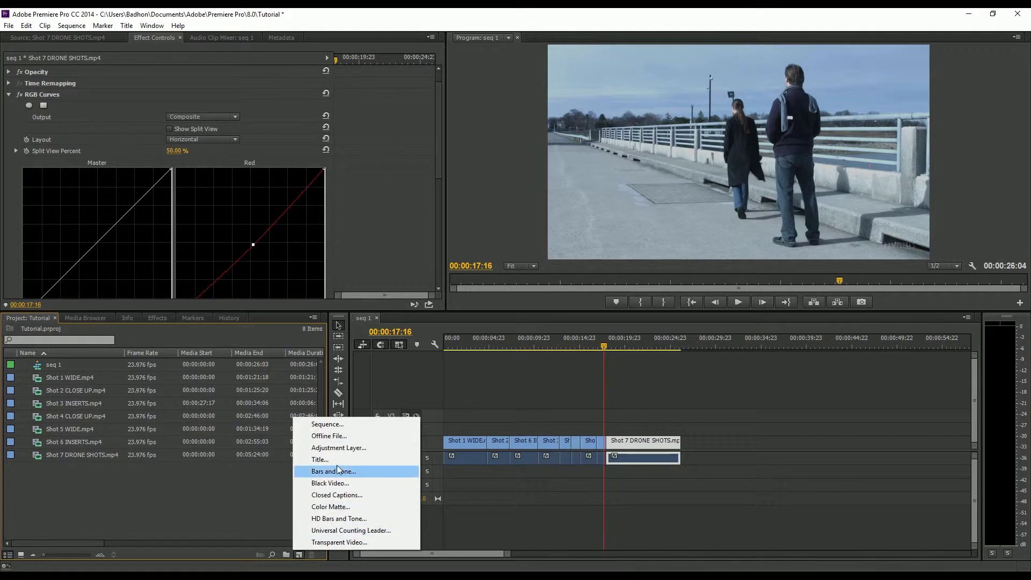
click(345, 449)
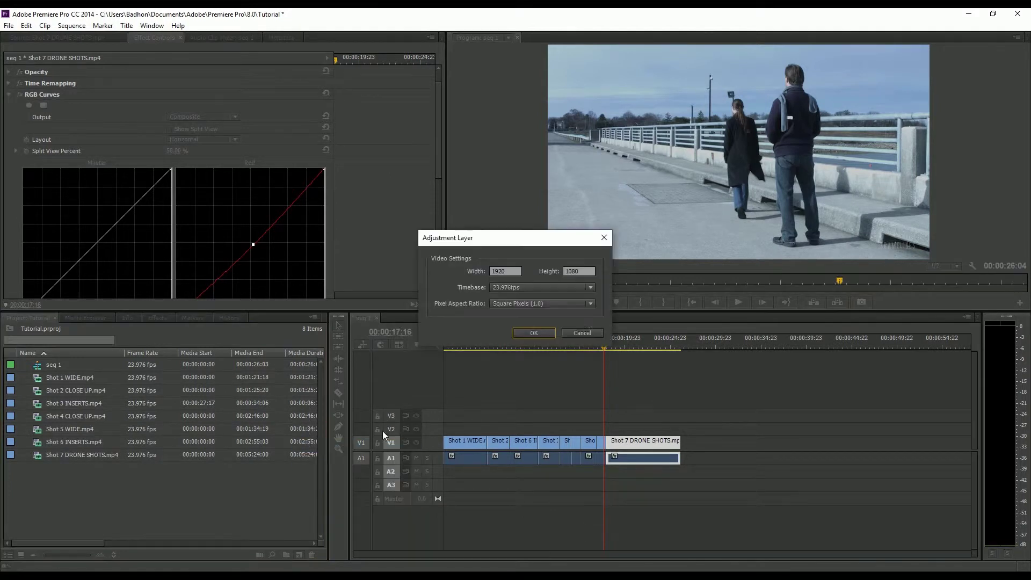
click(520, 333)
drag(43, 365, 679, 429)
- Apply the Three-Way Color Corrector effect to the adjustment layer on V2
drag(603, 350, 552, 351)
click(554, 430)
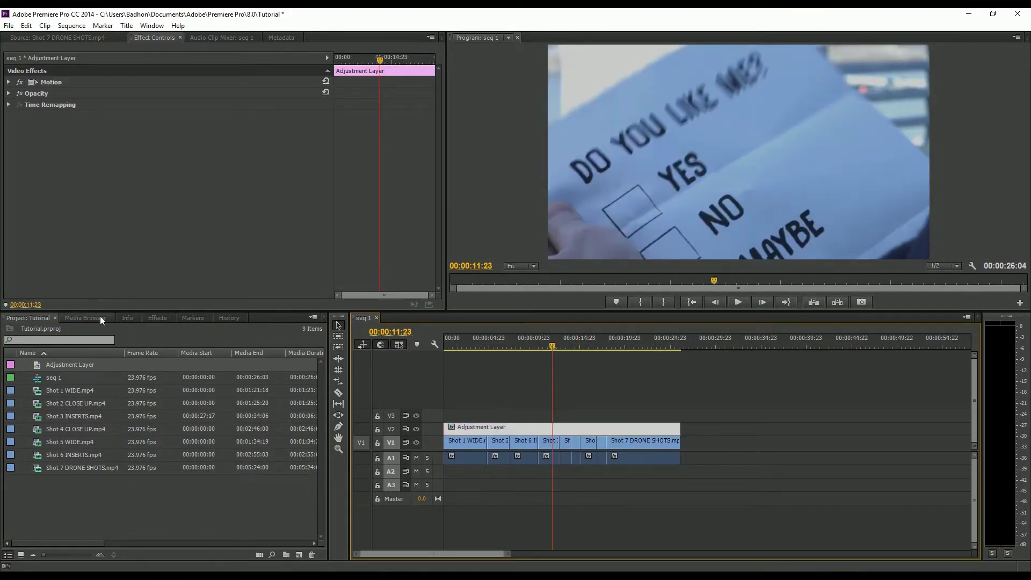
click(158, 318)
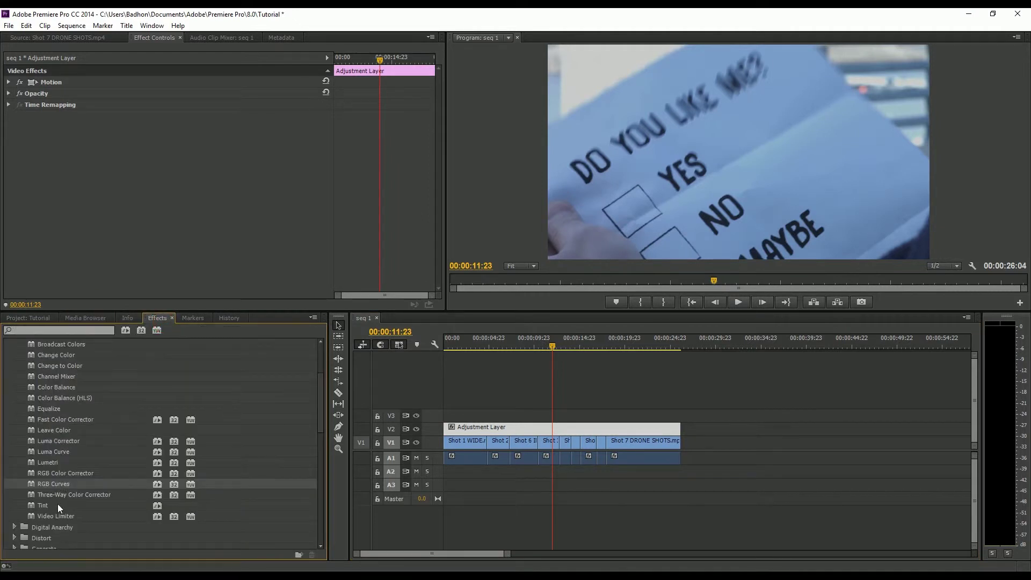
click(58, 497)
drag(32, 497, 467, 428)
- Set the Three-Way Color Corrector's Input Levels to 15.2 for black and 236.7 for white, judging them on Shot 1 WIDE
click(484, 346)
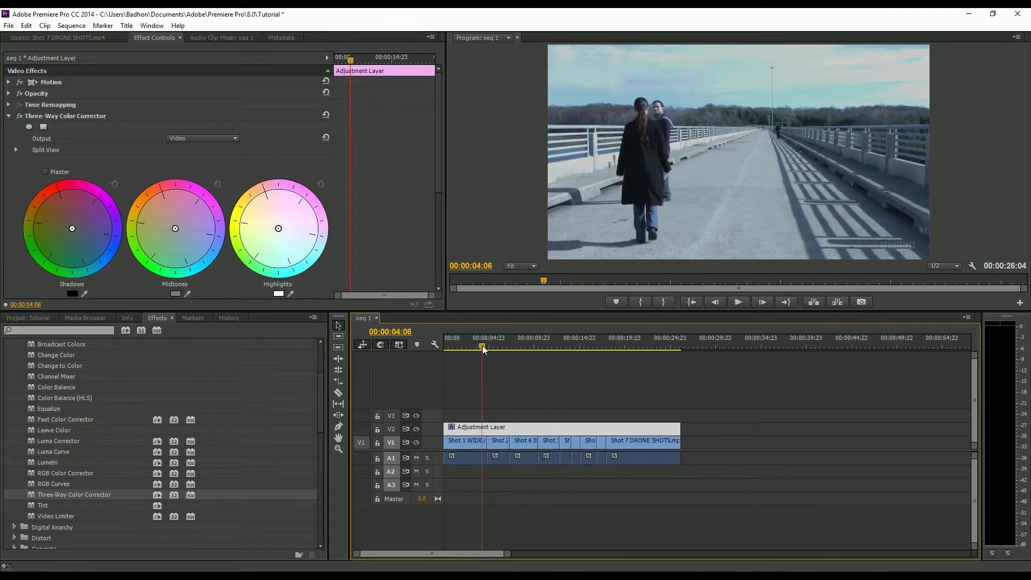
scroll(292, 145, down, 3)
scroll(290, 133, down, 3)
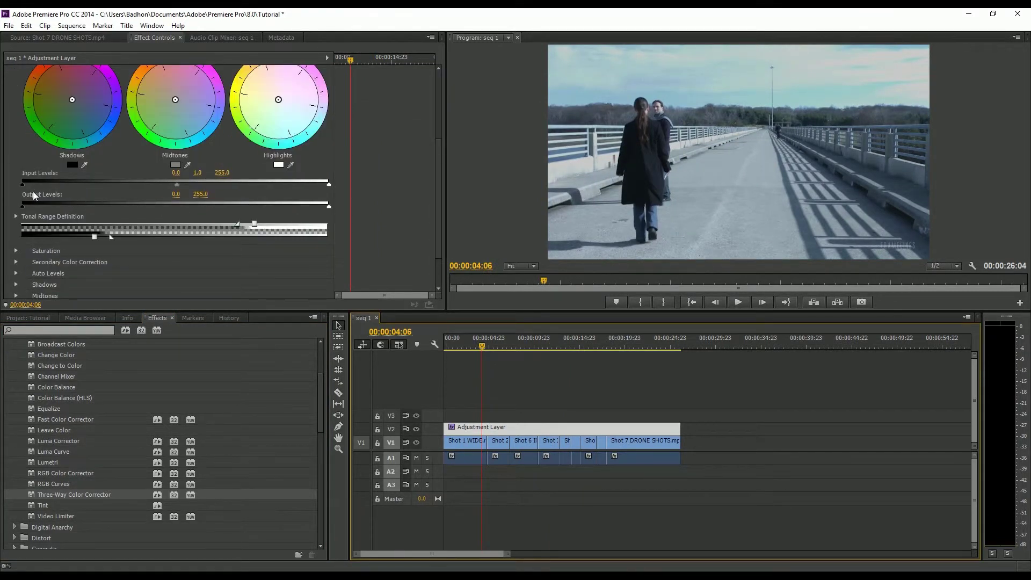
scroll(33, 191, up, 1)
drag(23, 196, 36, 196)
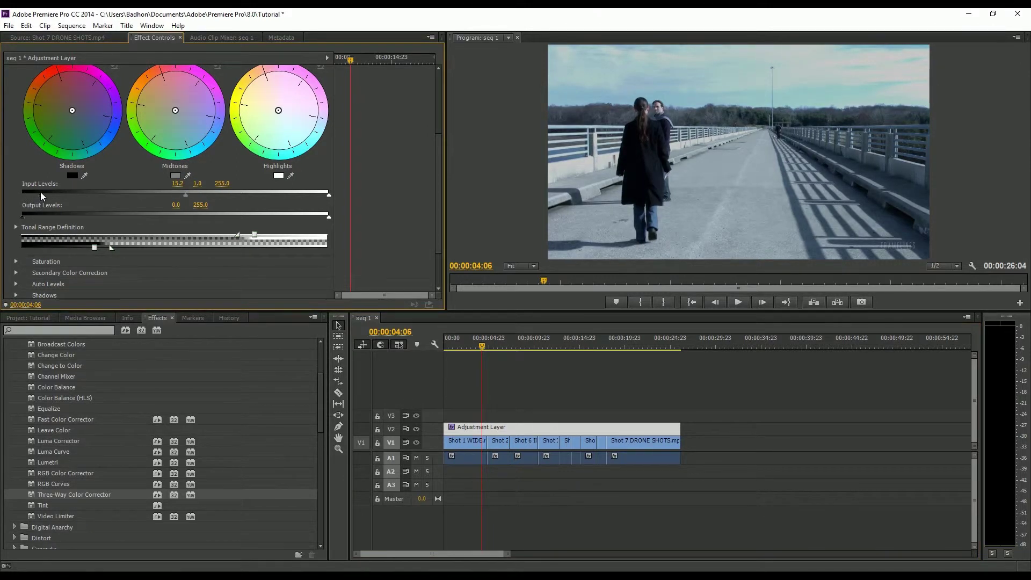
drag(328, 195, 317, 197)
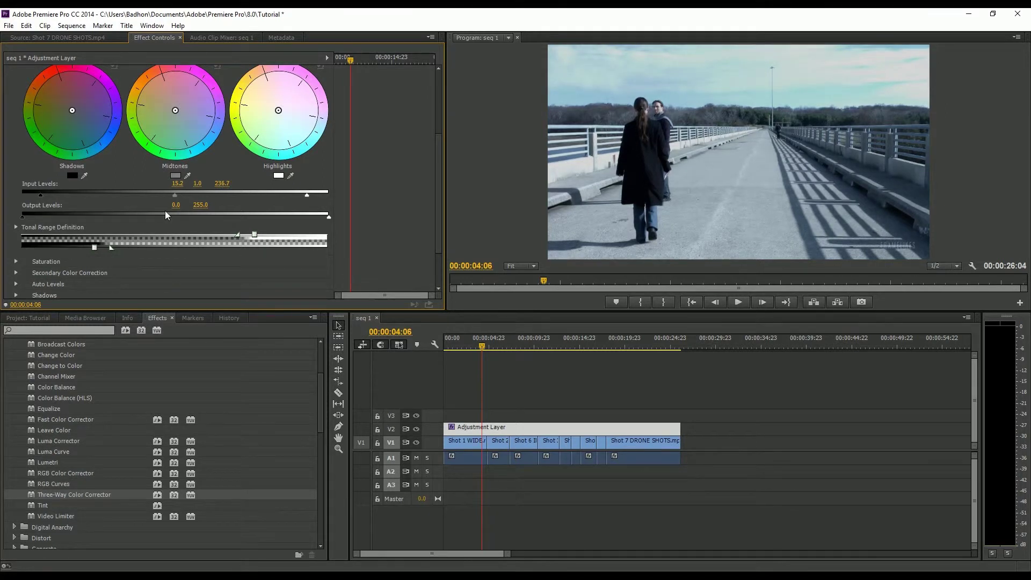
- Raise the Master Saturation of the adjustment layer's Three-Way Color Corrector
scroll(85, 247, down, 3)
click(15, 207)
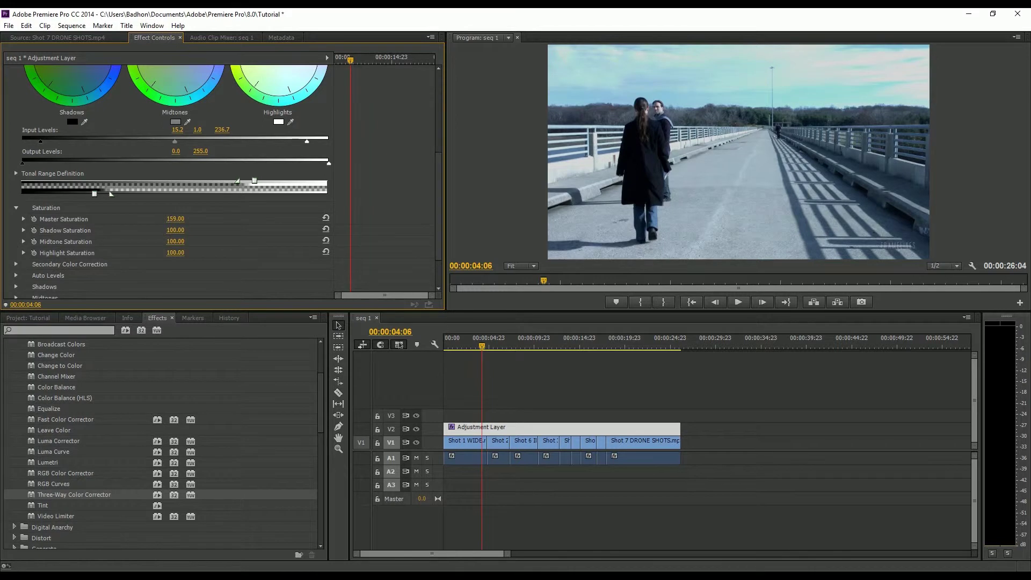
drag(175, 218, 182, 230)
- Shift the Highlights wheel slightly toward violet, the Midtones toward blue and the Shadows toward red
scroll(212, 196, up, 5)
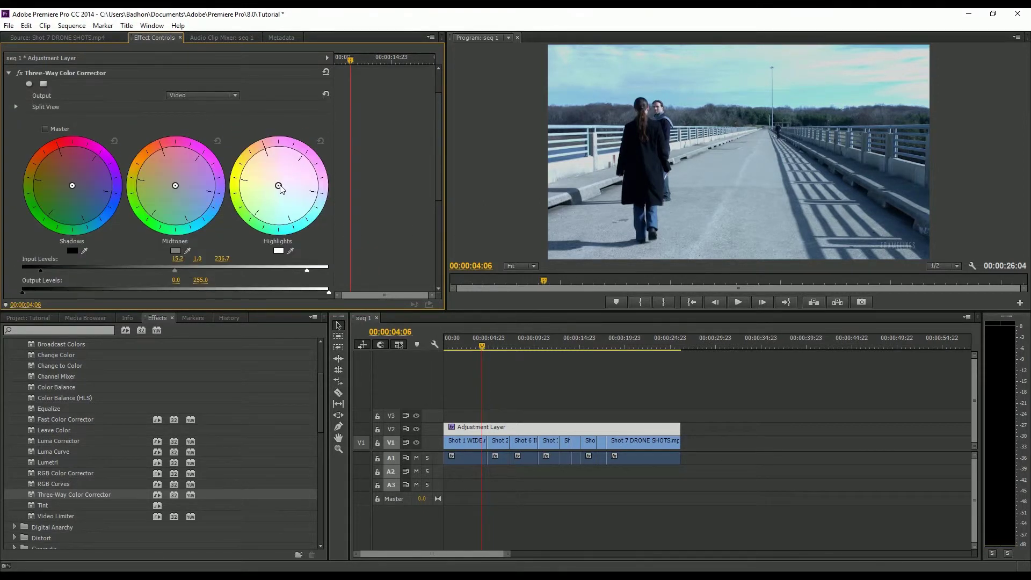
drag(280, 188, 288, 183)
drag(175, 184, 179, 189)
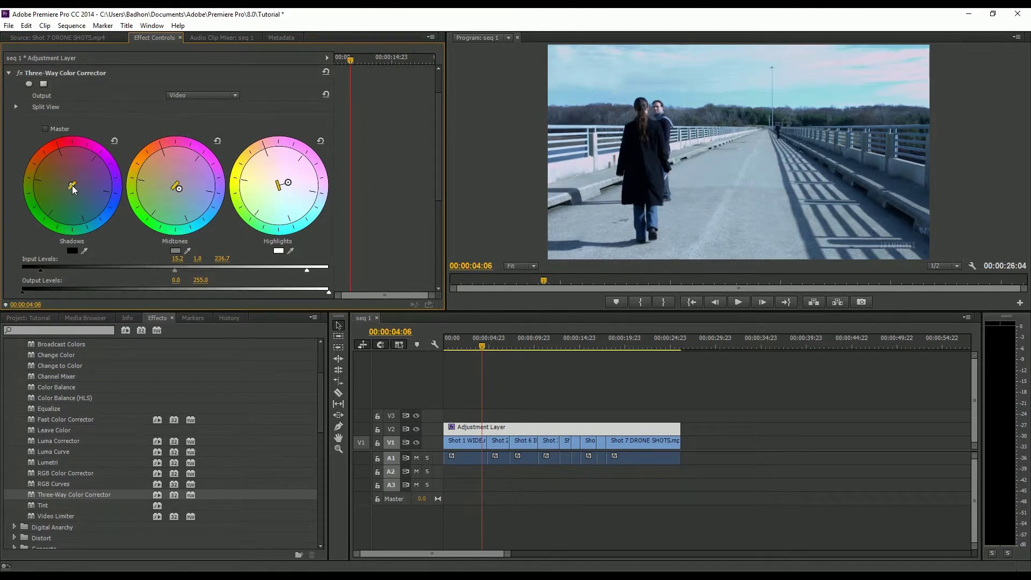
drag(72, 185, 69, 182)
- Compare the wide, insert and drone shots with and without the adjustment layer's Three-Way Color Corrector
scroll(44, 179, up, 3)
click(21, 115)
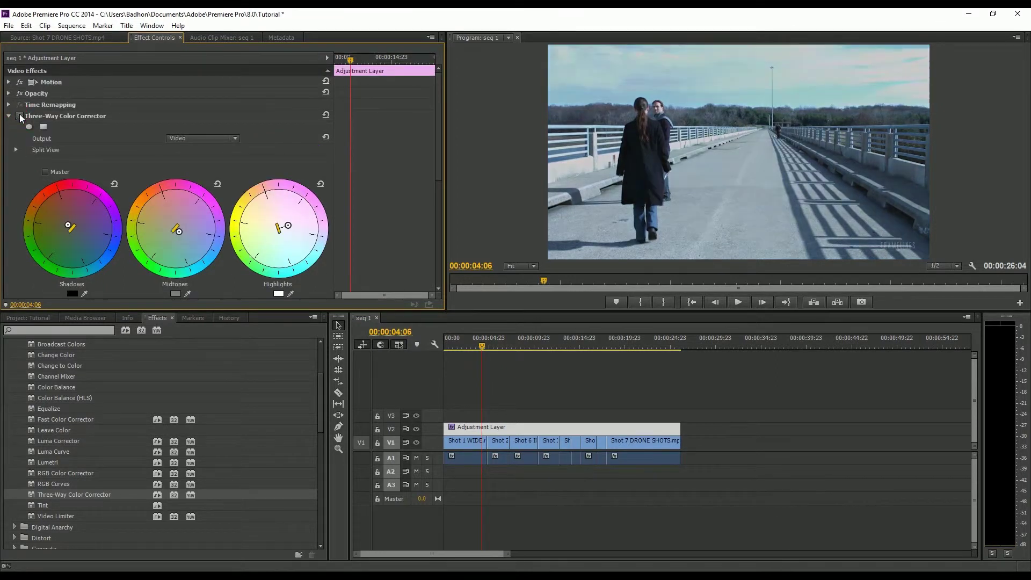
click(20, 116)
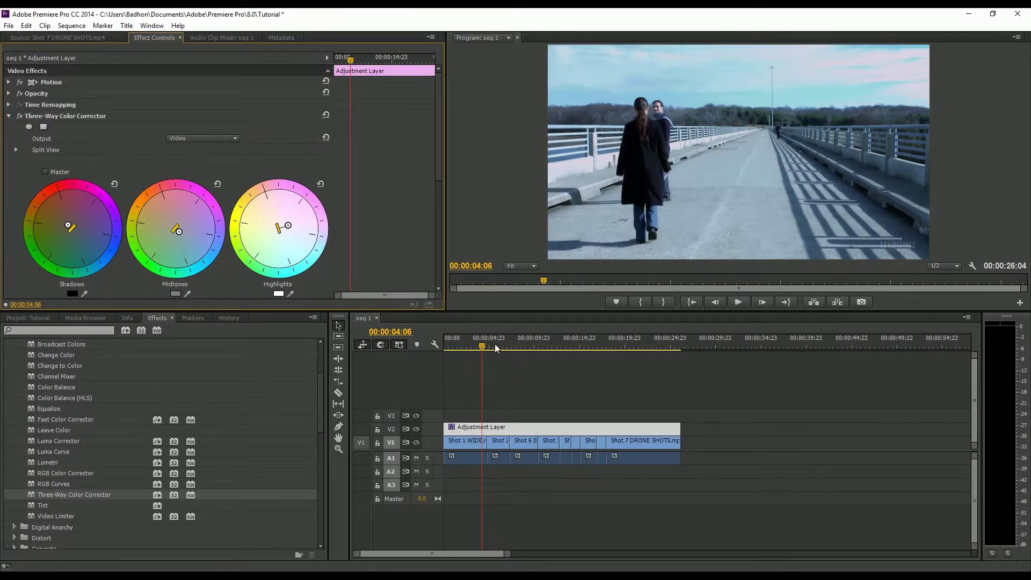
drag(499, 345, 543, 345)
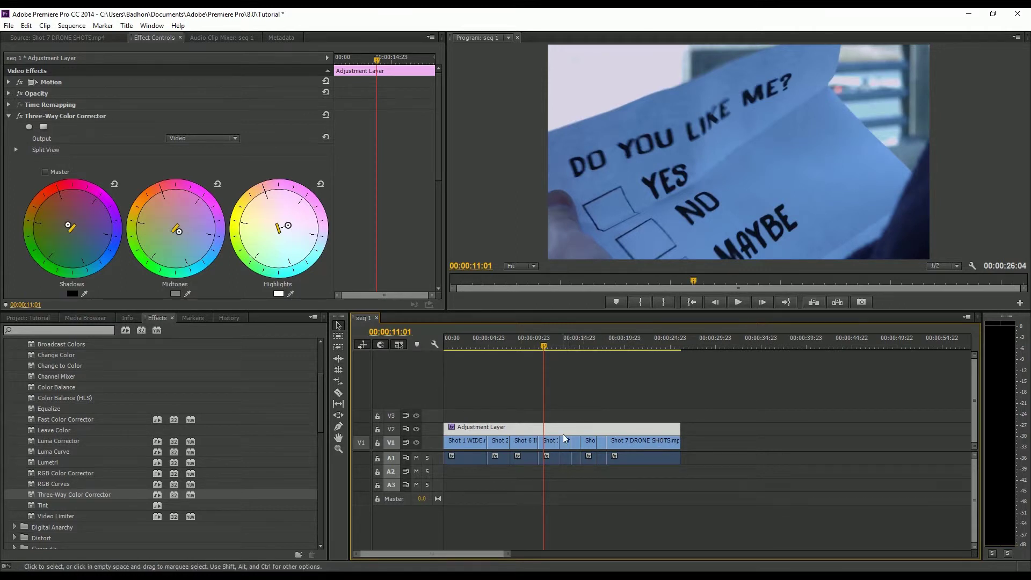
click(547, 347)
drag(548, 347, 551, 347)
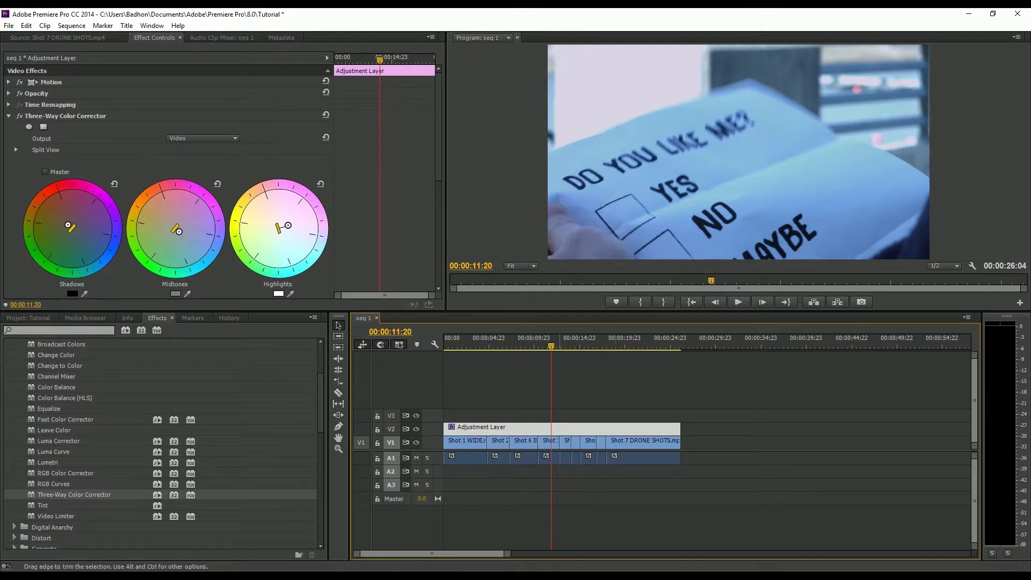
click(20, 116)
click(20, 116)
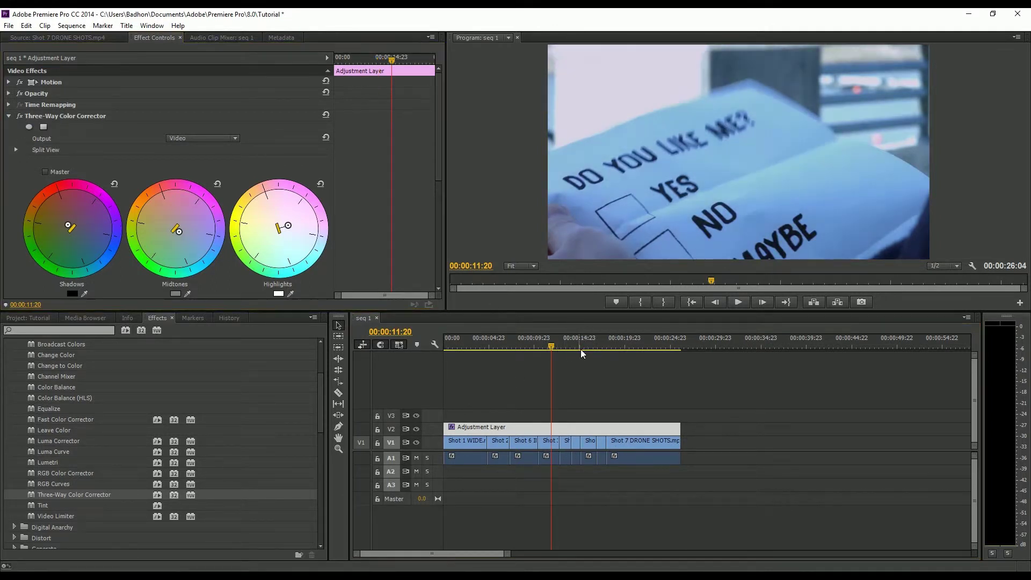
drag(581, 349, 633, 345)
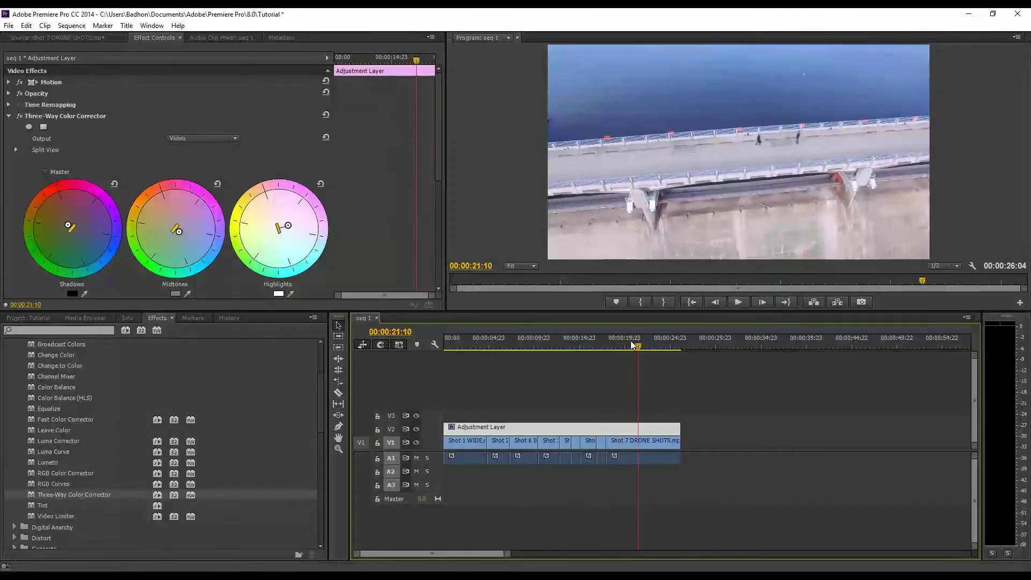
click(19, 116)
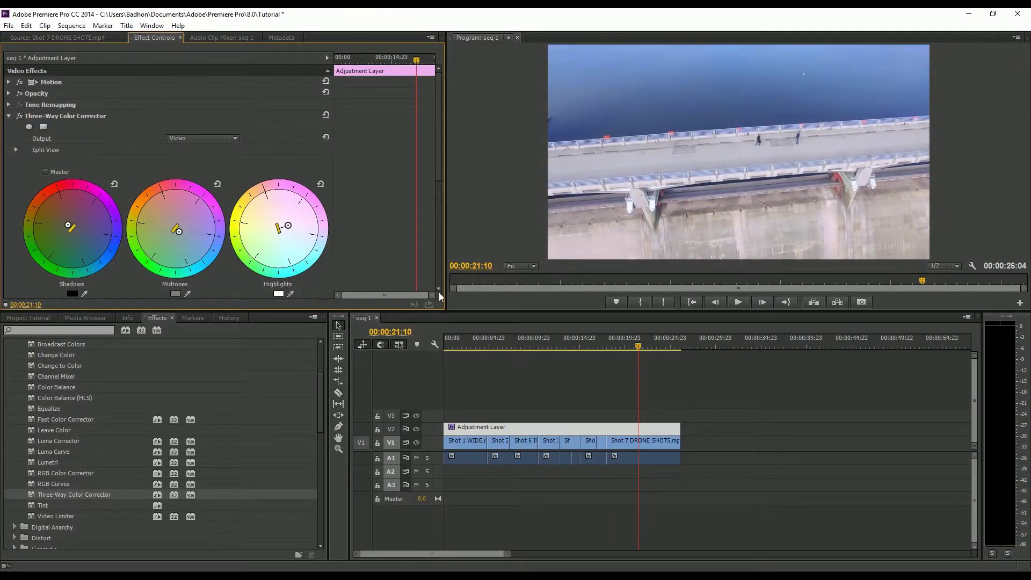
- Return to the start of seq 1 and expand video track V1 for detailed work on the opening clip
drag(504, 335, 443, 352)
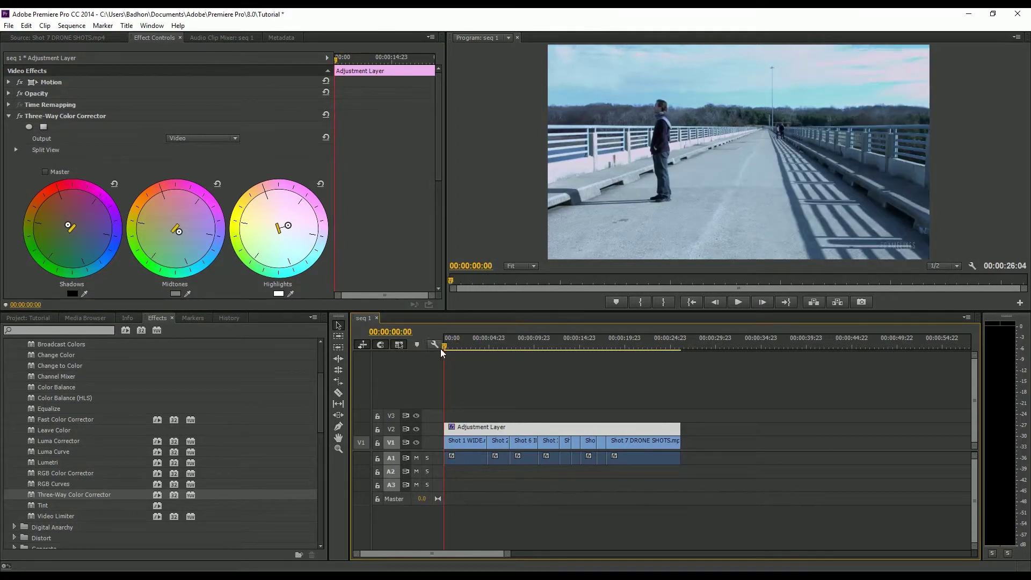
double_click(432, 442)
drag(507, 554, 462, 558)
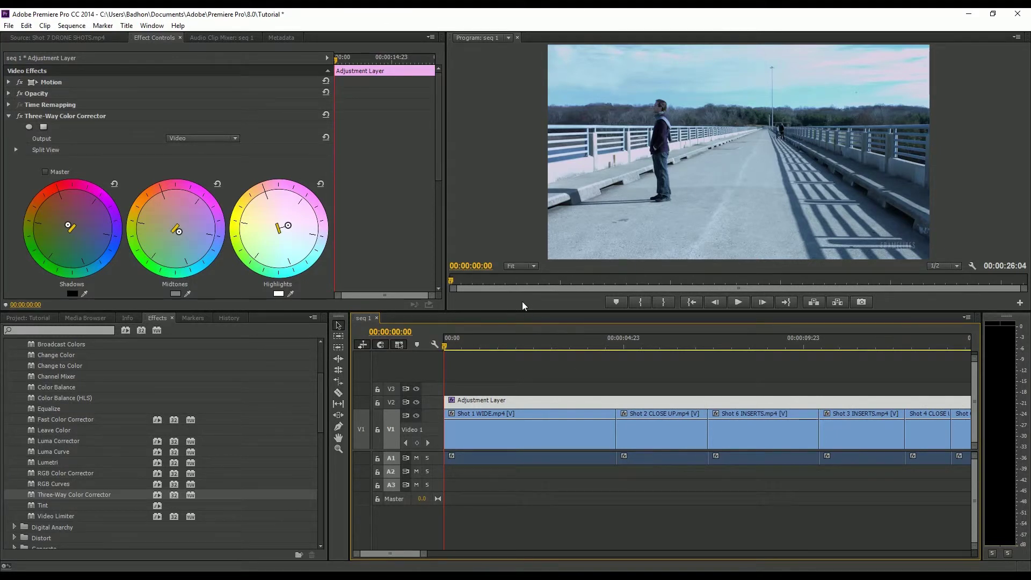
- Apply the Dip to Black dissolve transition to the beginning of the Shot 1 WIDE clip
scroll(98, 407, up, 3)
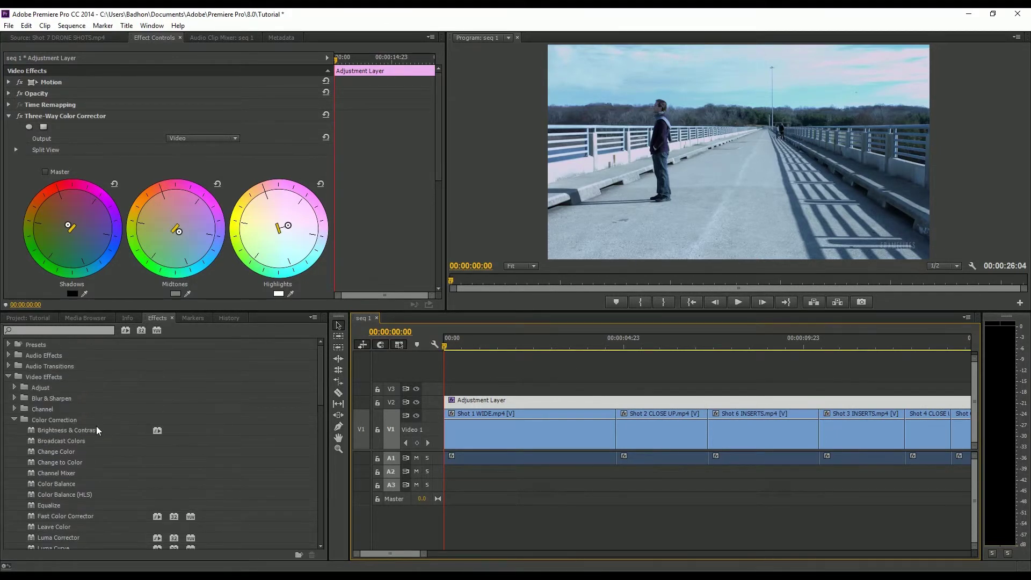
click(21, 421)
click(471, 436)
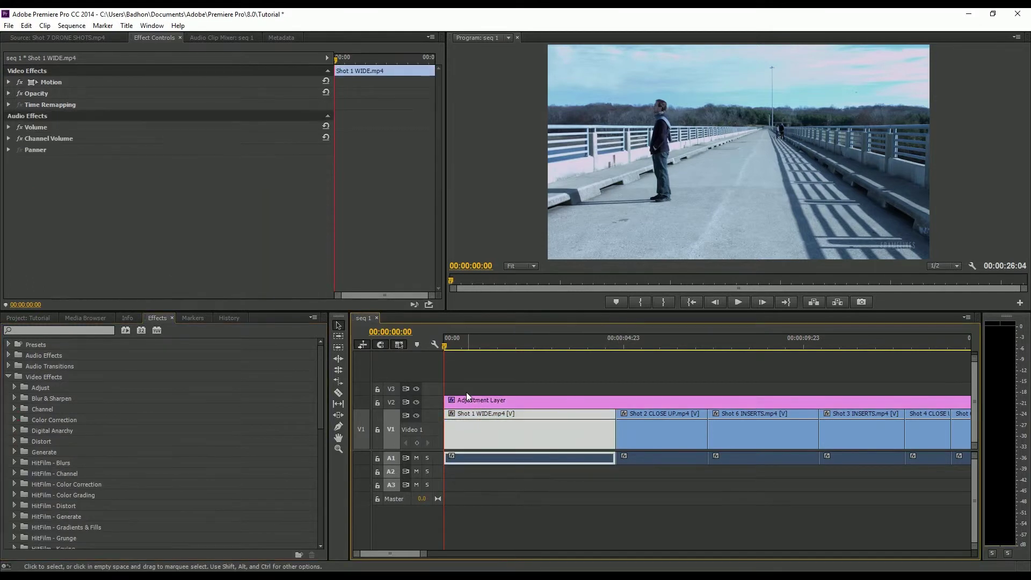
click(463, 339)
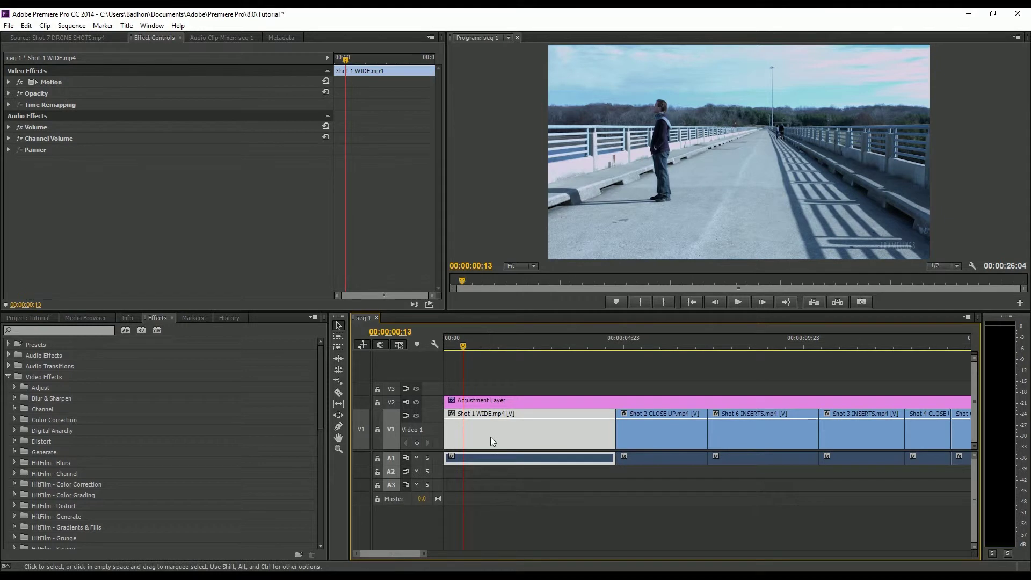
click(9, 377)
click(9, 387)
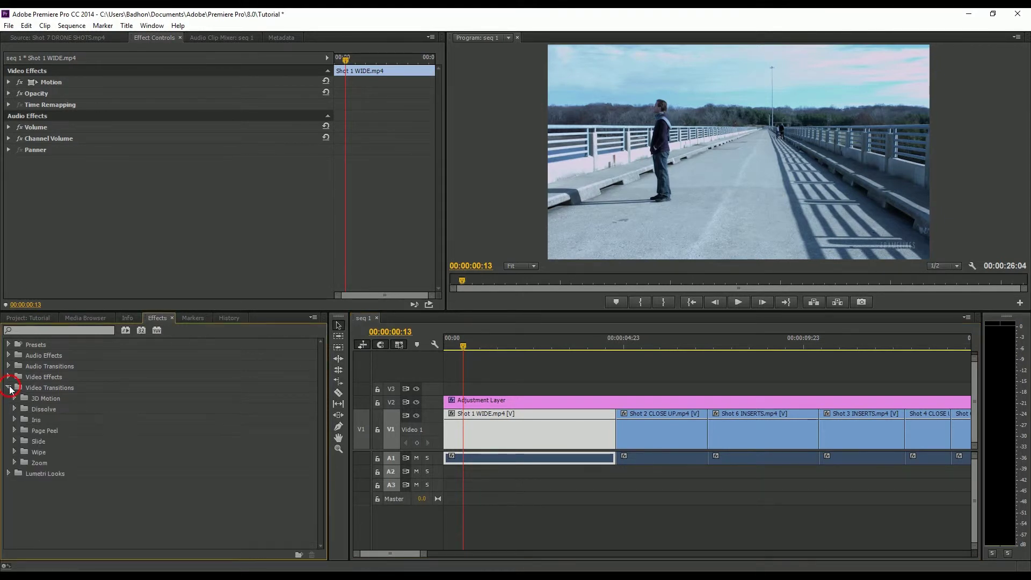
click(14, 409)
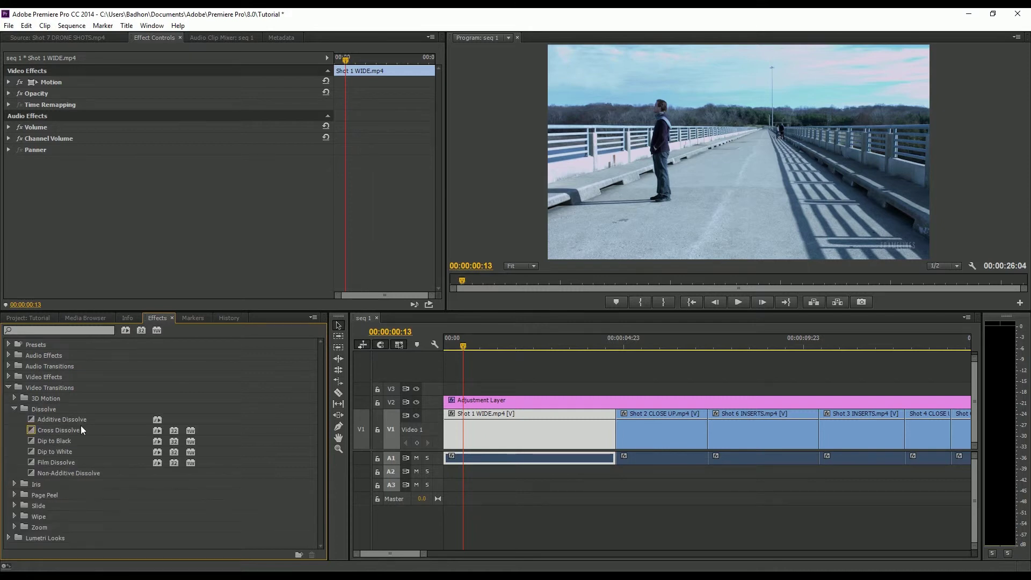
click(59, 440)
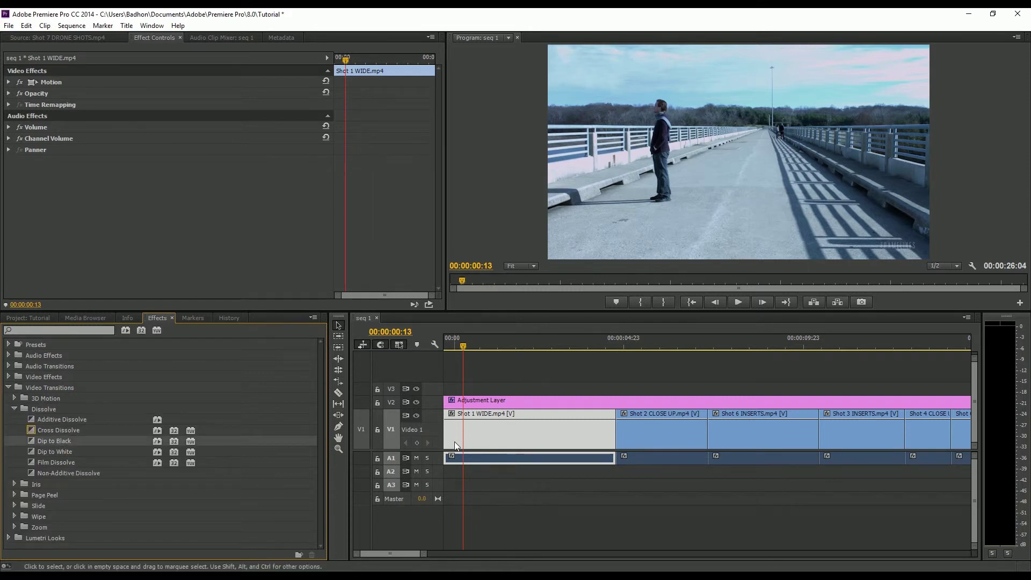
drag(34, 441, 451, 423)
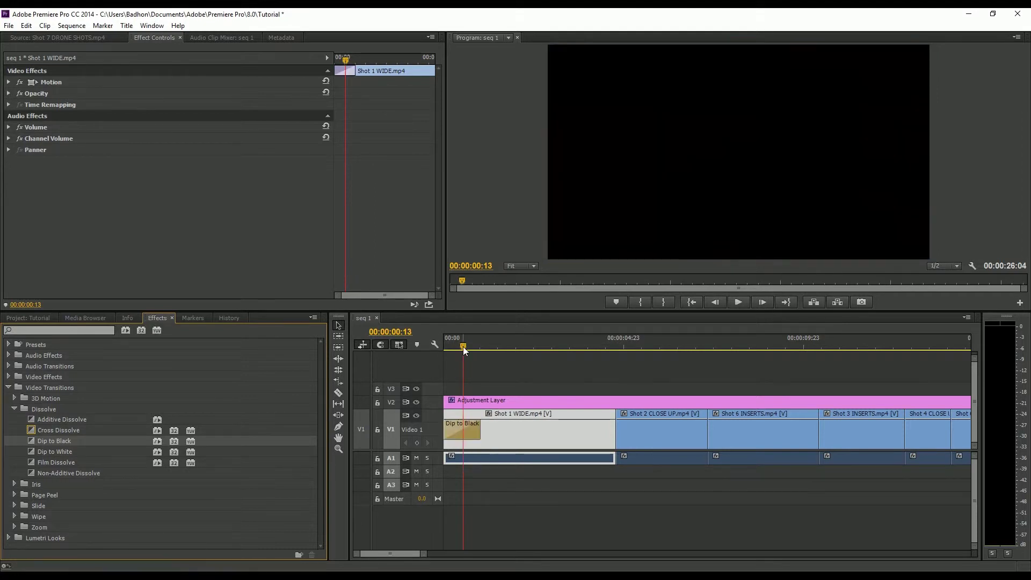
- Play the opening of Shot 1 WIDE with its fade and delete the Dip to Black transition
click(739, 302)
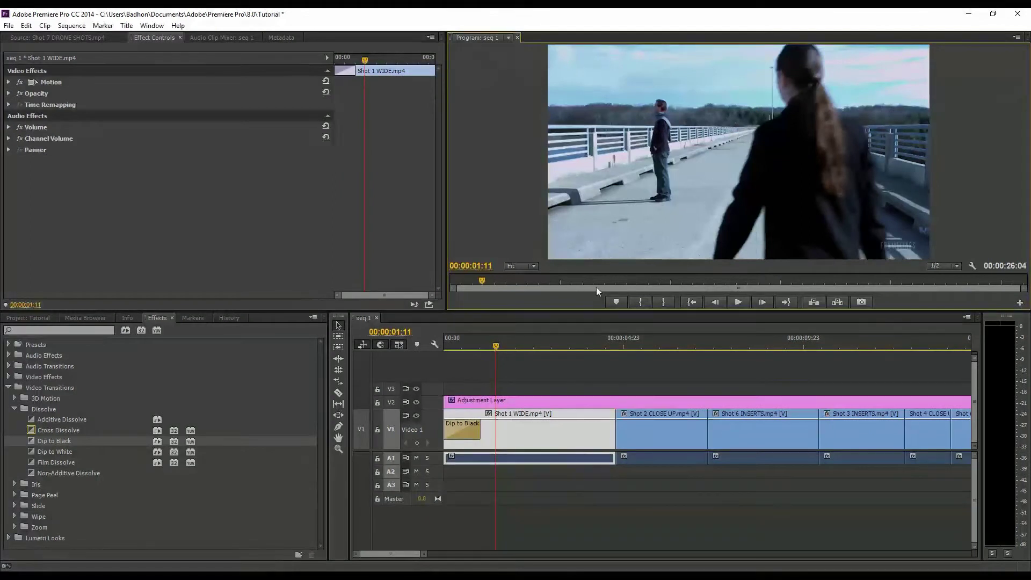
click(462, 430)
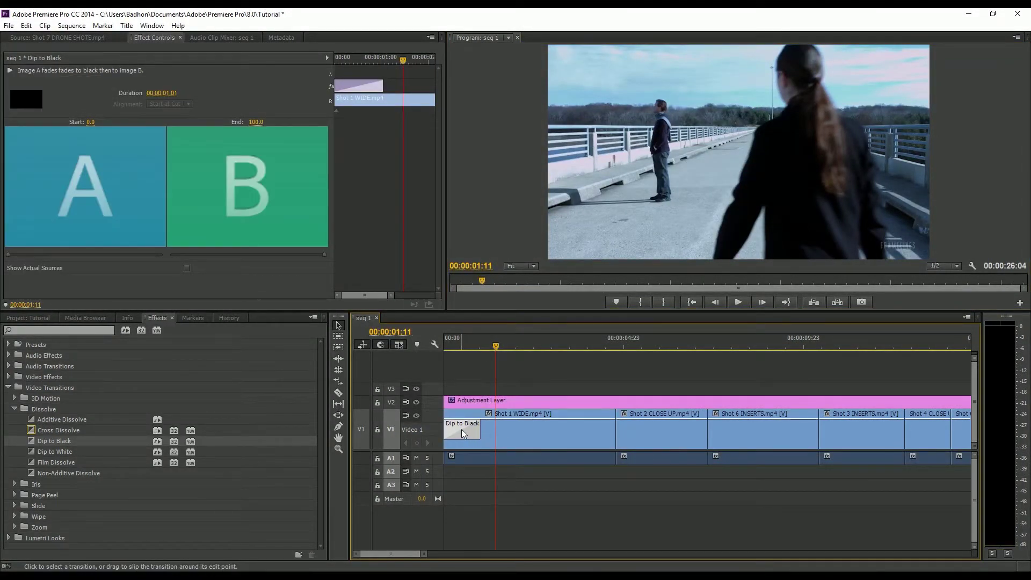
key(Delete)
drag(475, 342, 476, 343)
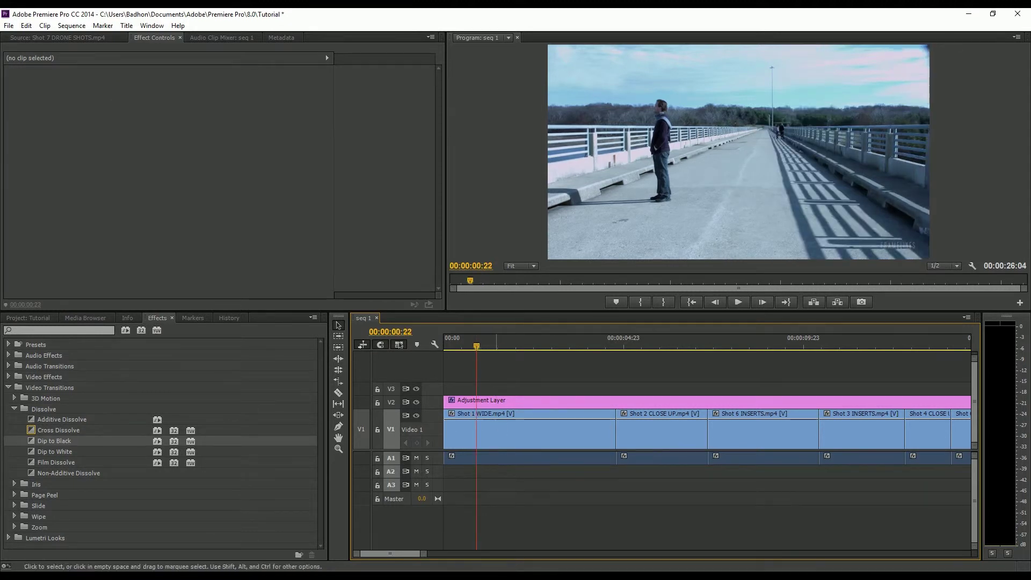
- Fade Shot 1 WIDE in from black with opacity keyframes at 00:00:00:22 and the clip's start, and play the fade
click(488, 427)
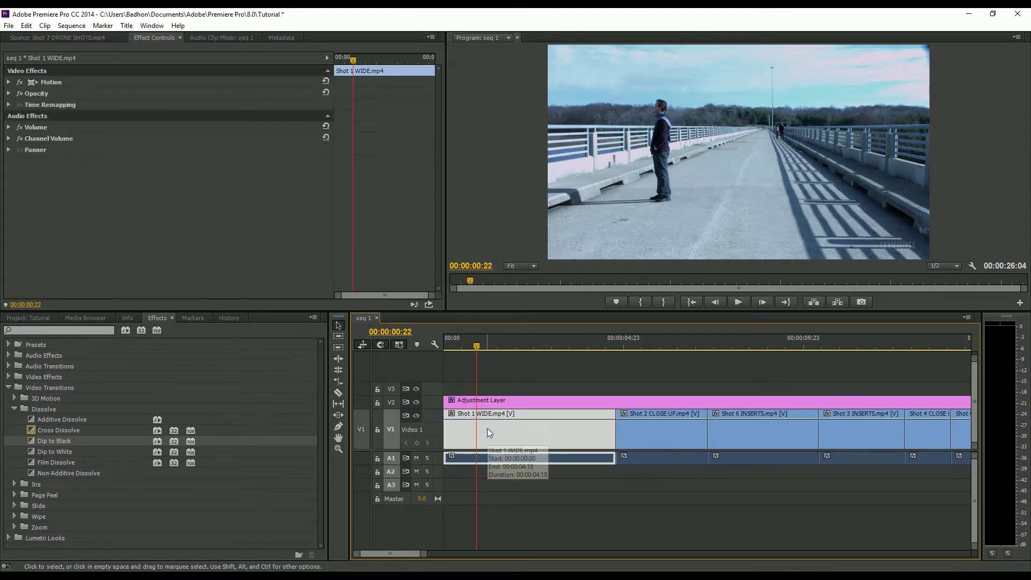
click(418, 442)
drag(477, 345, 442, 348)
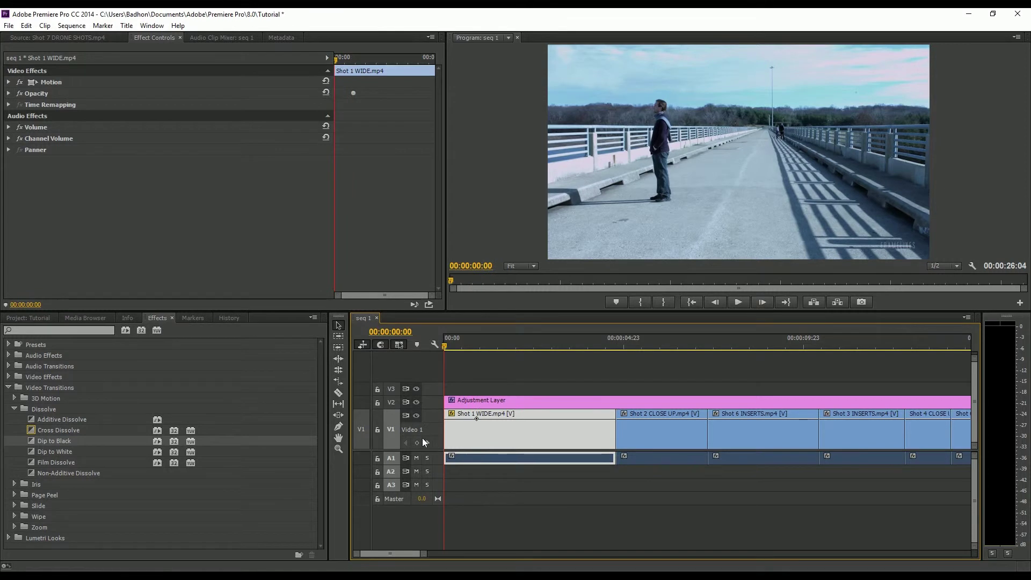
drag(444, 419, 446, 445)
click(738, 301)
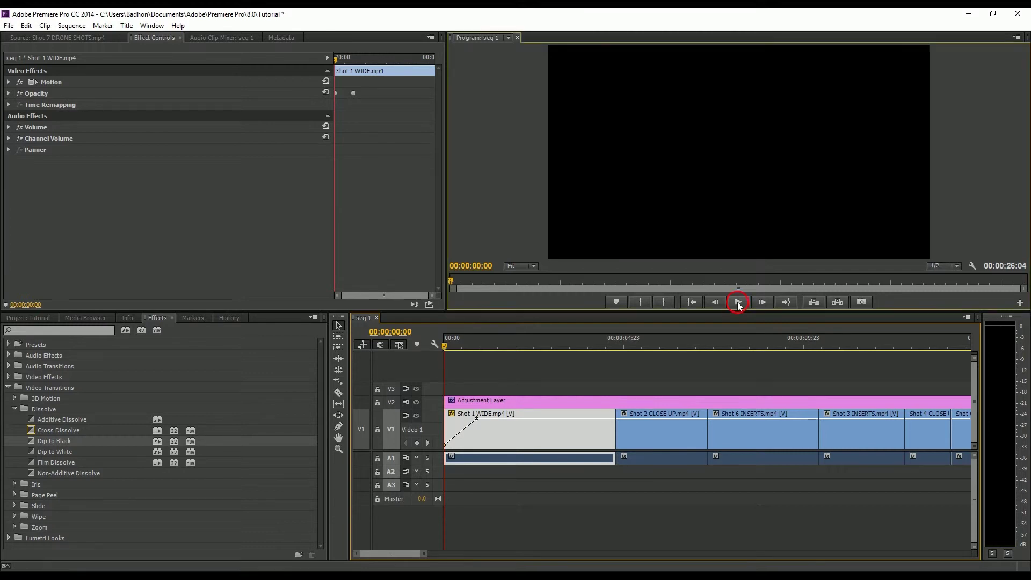
click(738, 302)
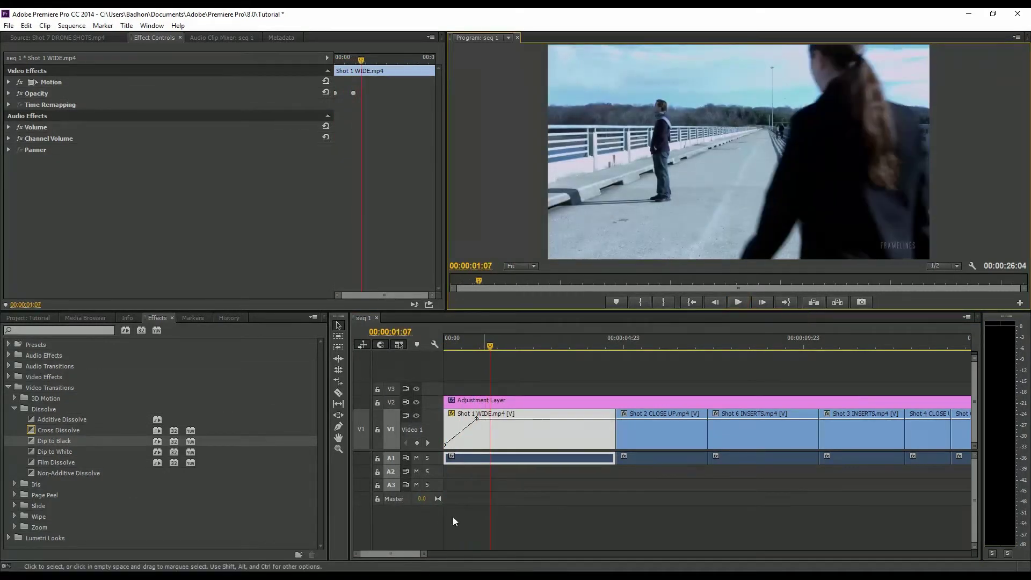
- Fade Shot 7 DRONE SHOTS out to black with opacity keyframes at 00:00:25:00 and the clip's end
mouse_move(414, 555)
mouse_down()
mouse_move(440, 557)
mouse_move(424, 557)
mouse_up()
drag(606, 347, 623, 349)
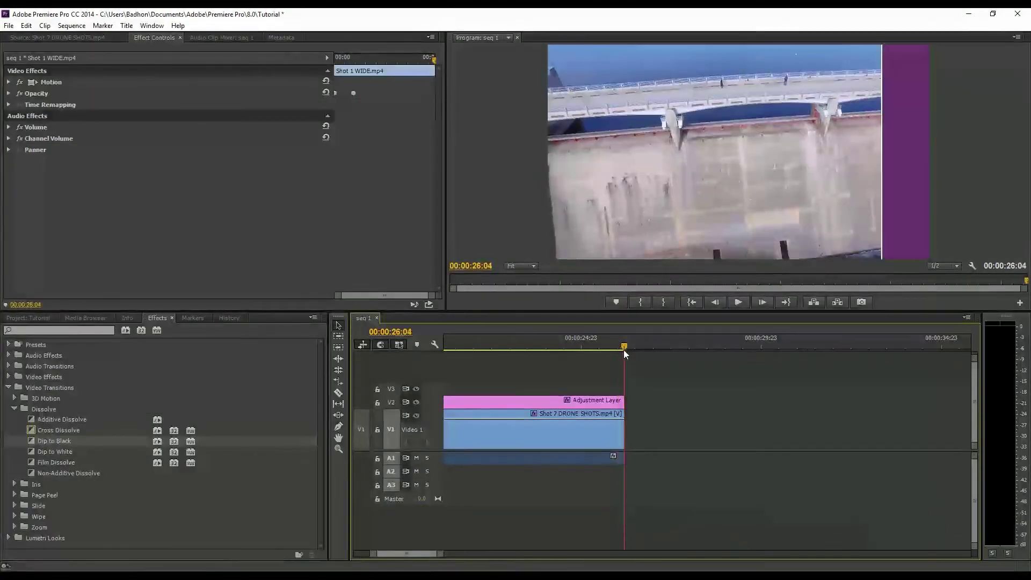
click(605, 418)
click(417, 442)
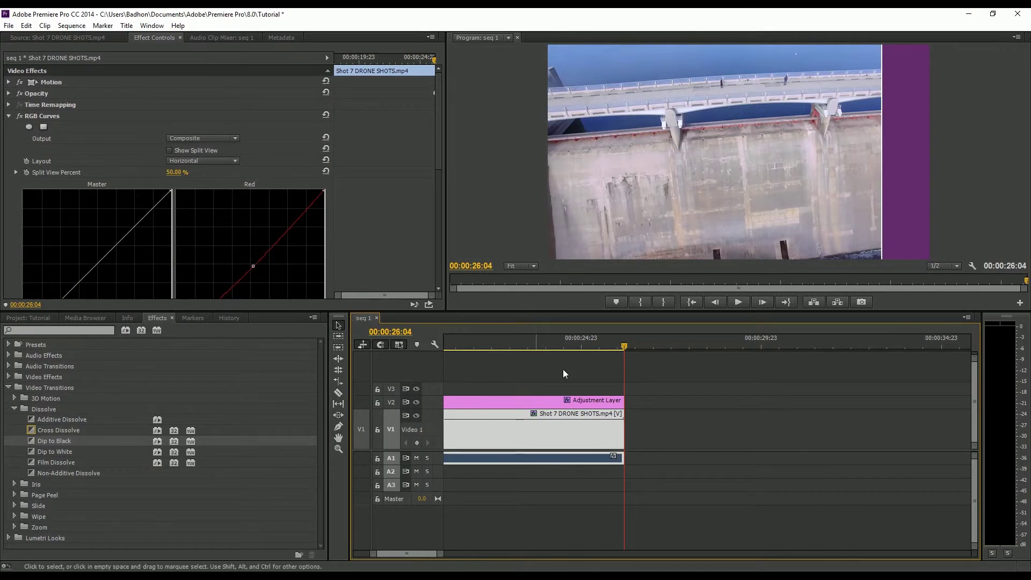
drag(625, 347, 580, 349)
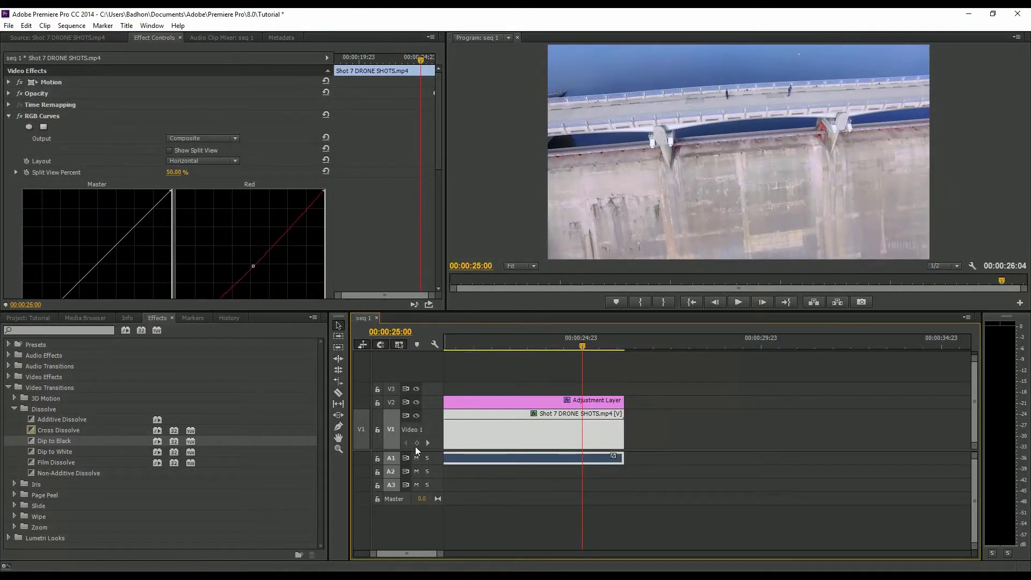
click(417, 442)
drag(623, 418, 621, 445)
- Play the ending of Shot 7 DRONE SHOTS to check its fade-out
click(570, 347)
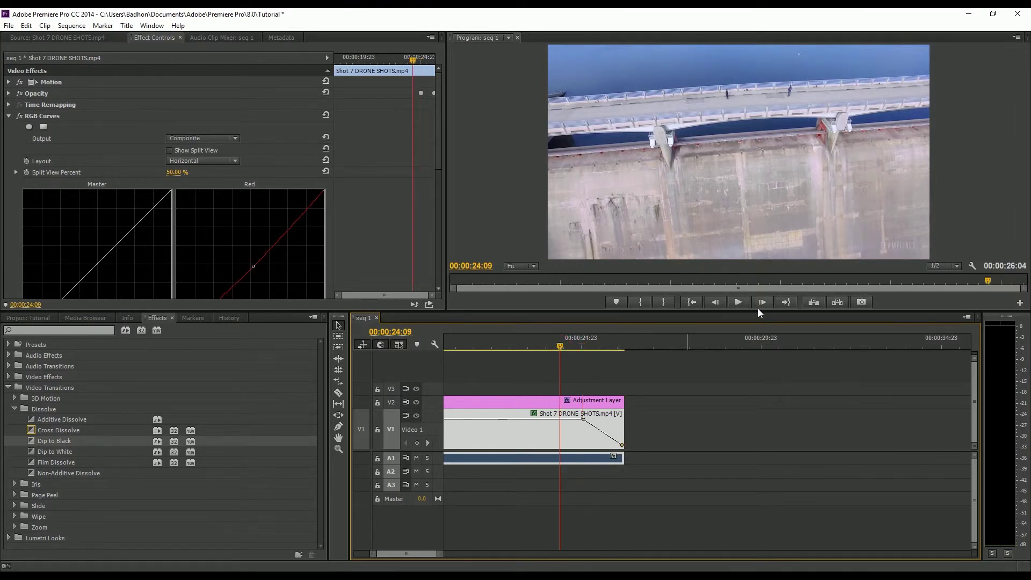
click(739, 301)
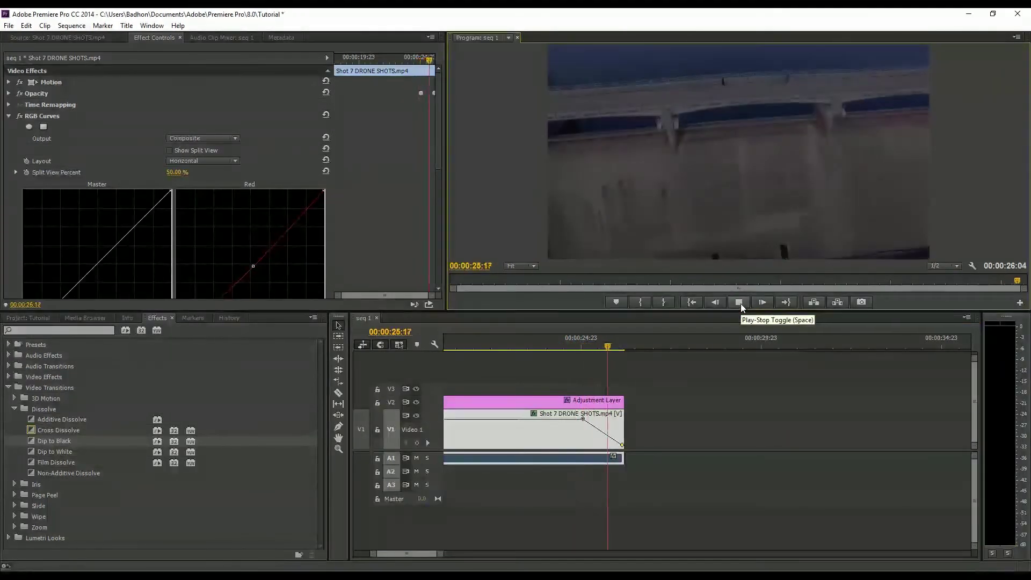
click(644, 343)
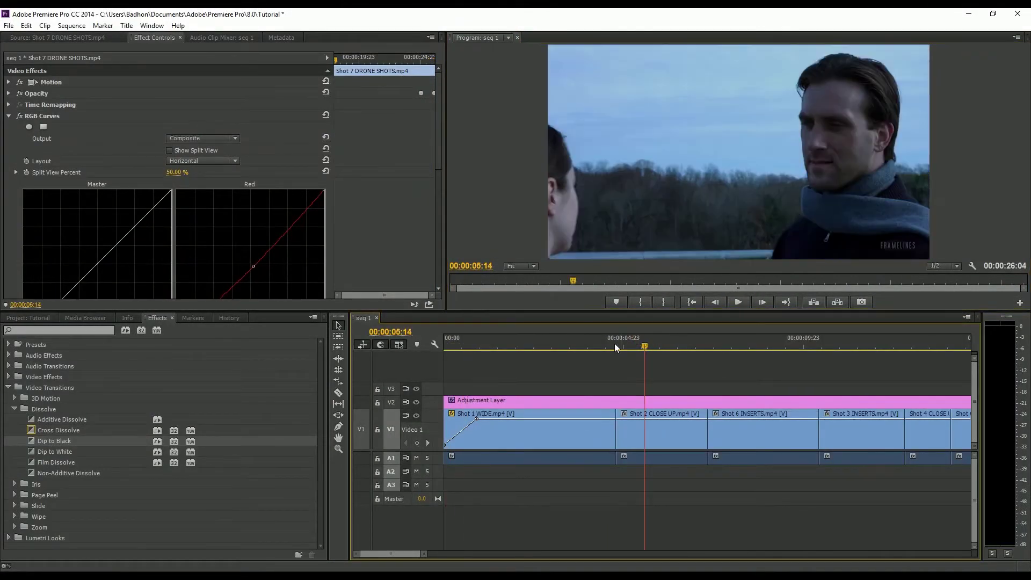
- Show all clips of seq 1 in the timeline and collapse video track V1
drag(427, 553, 512, 569)
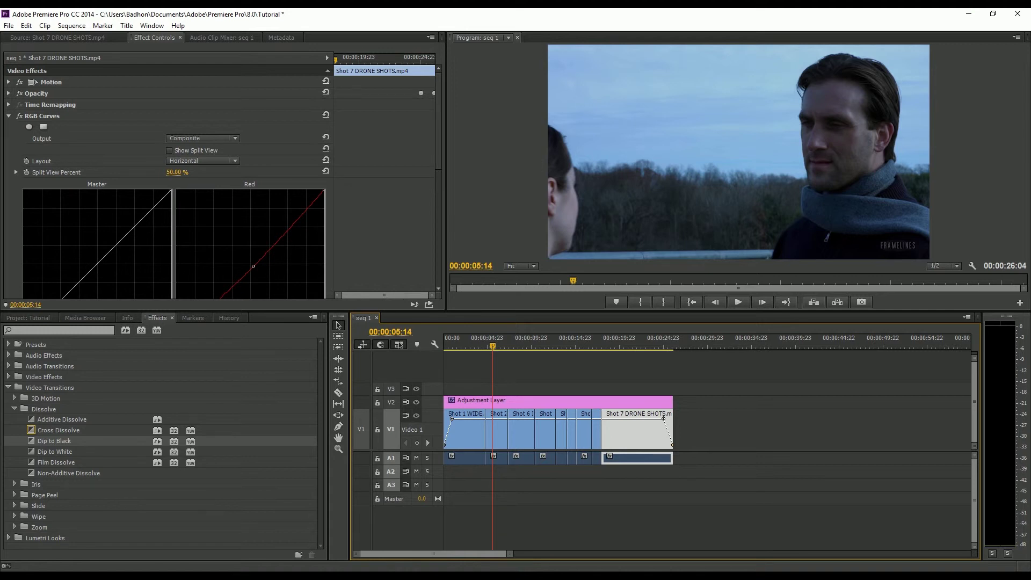
double_click(435, 458)
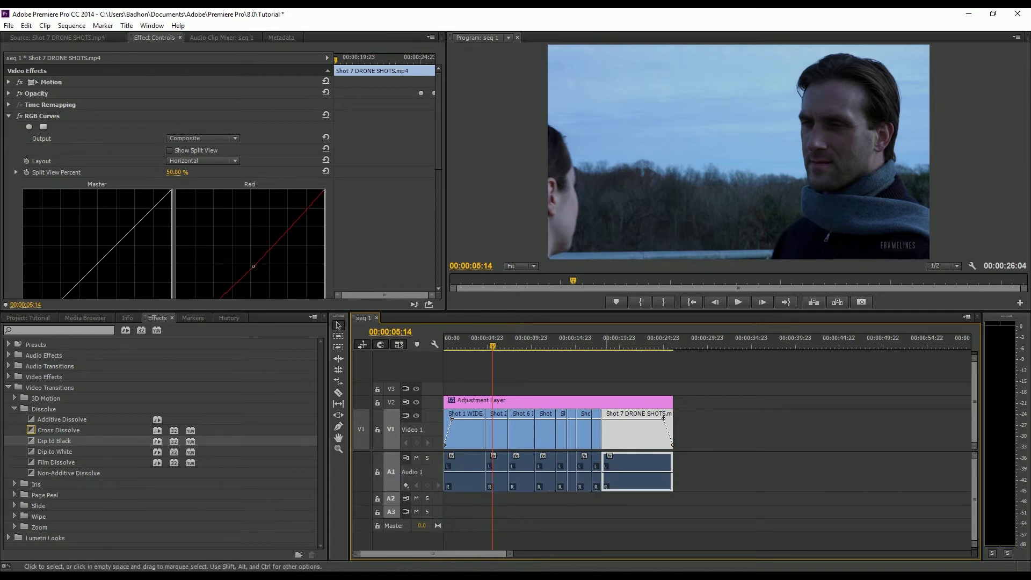
double_click(438, 457)
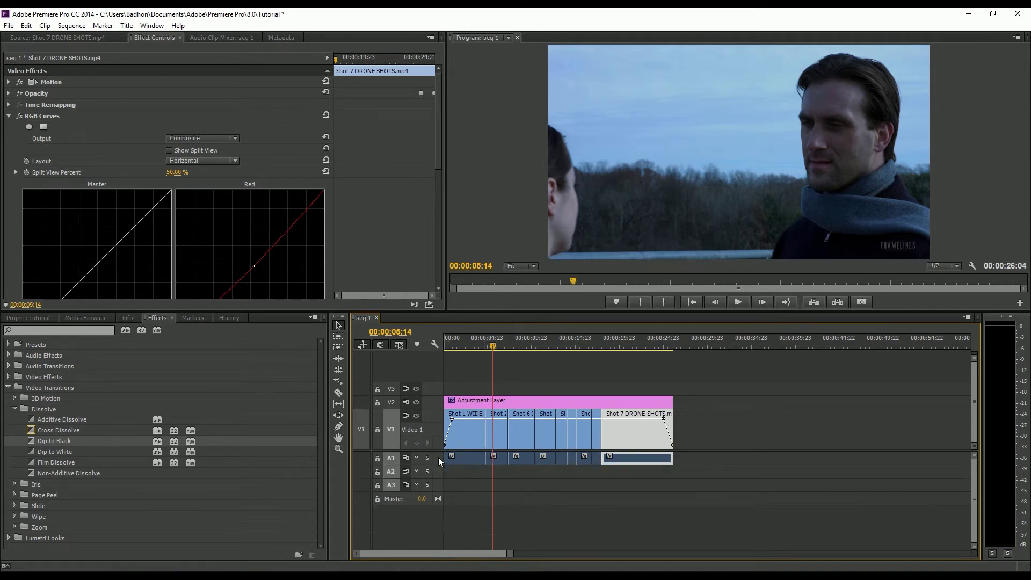
double_click(436, 415)
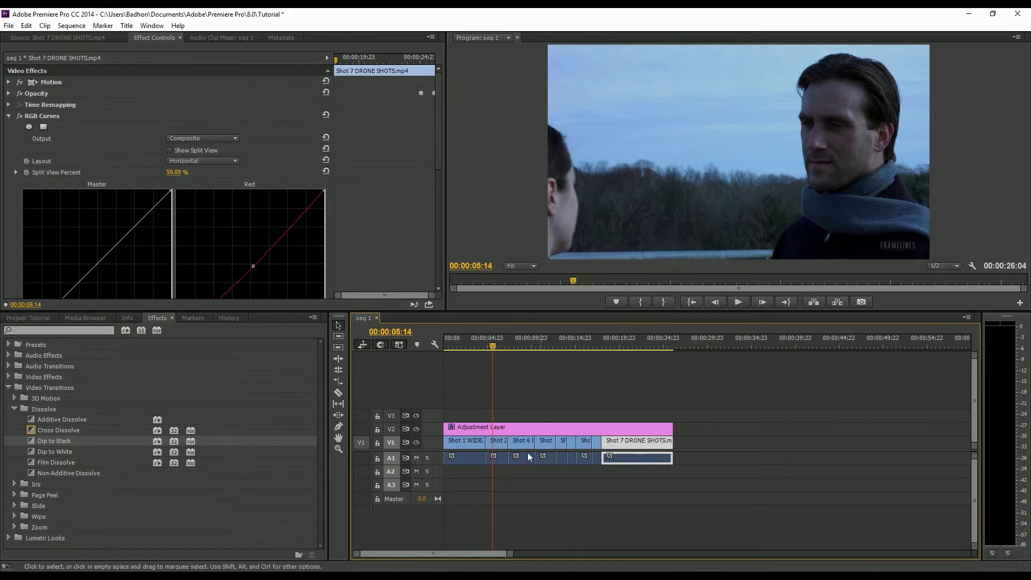
- Import the Euphoria audio file from the music exercise folder into the project
click(45, 317)
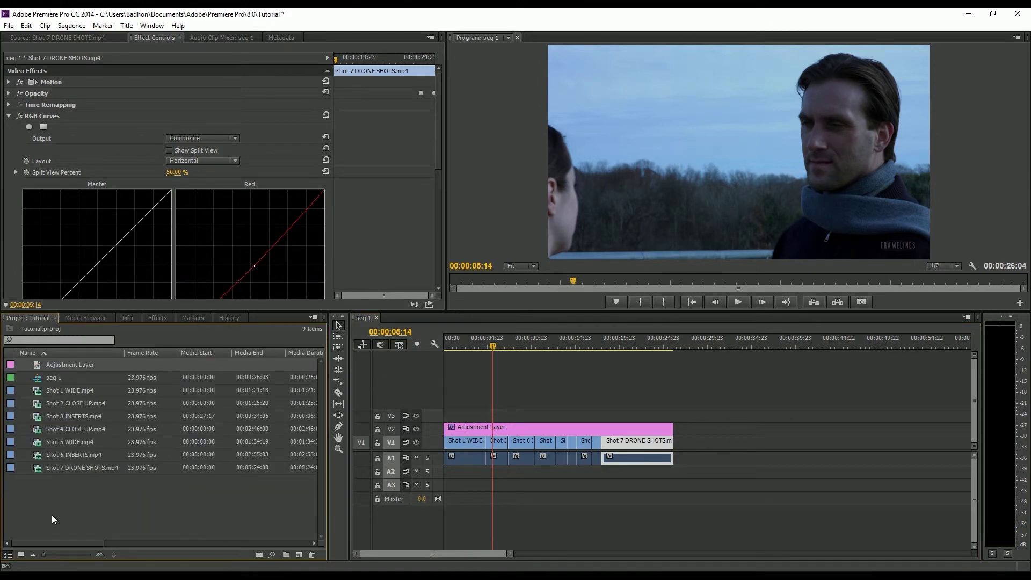
double_click(72, 495)
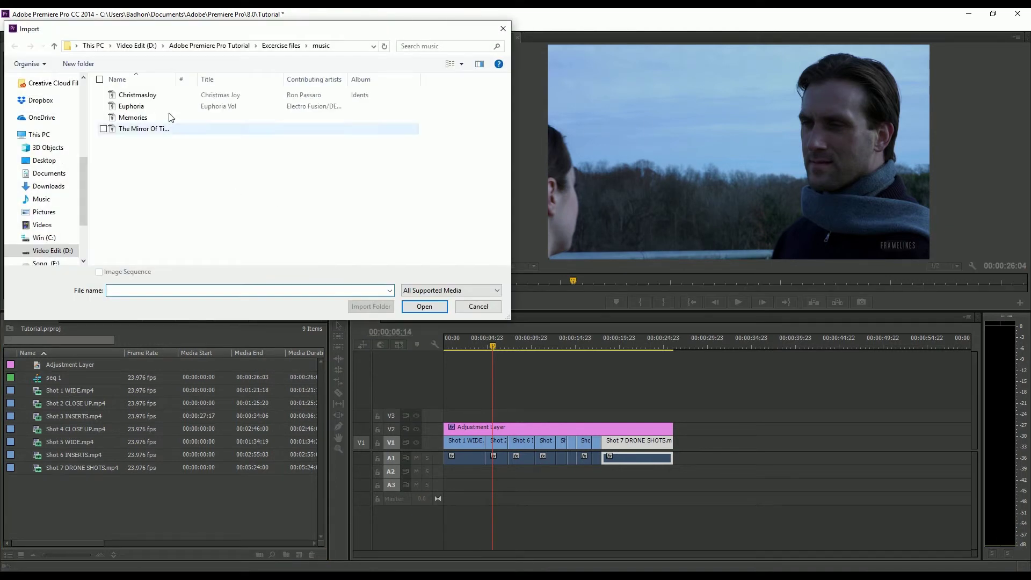
click(132, 106)
double_click(132, 107)
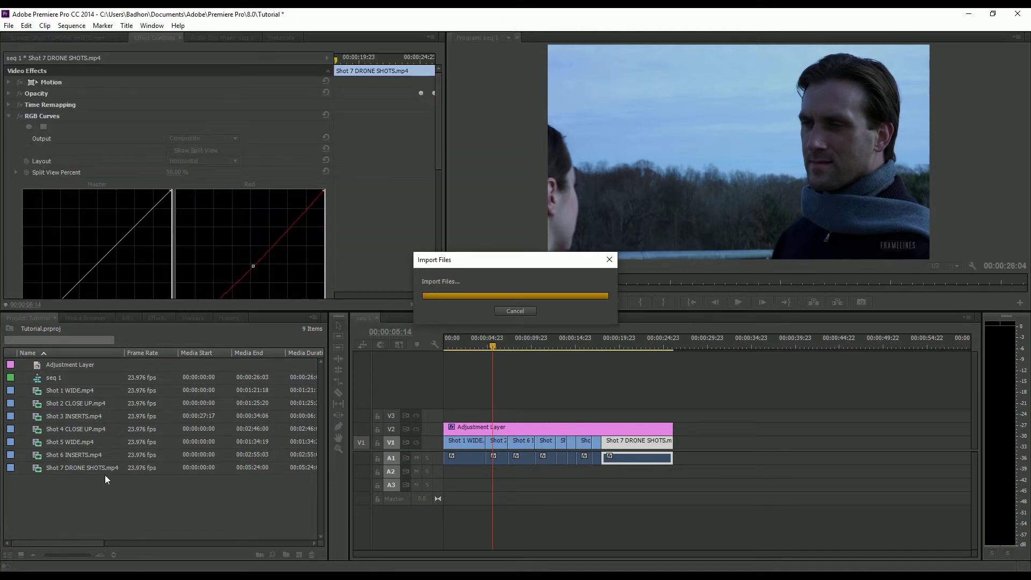
- Place Euphoria.wav on audio track A2 at the start of seq 1 and expand the track to show its waveform
drag(37, 379, 441, 474)
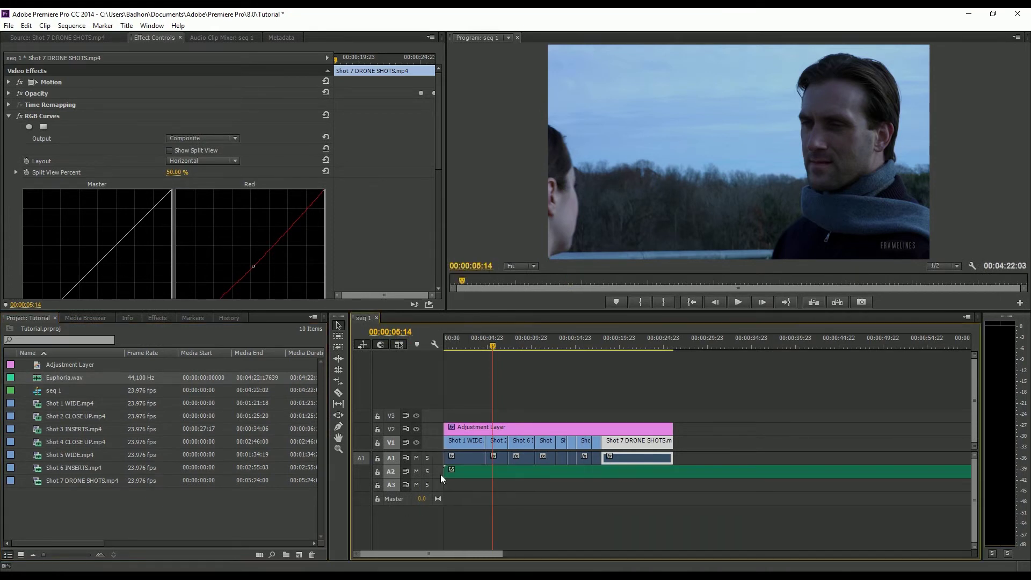
double_click(436, 469)
drag(498, 558, 436, 559)
click(559, 476)
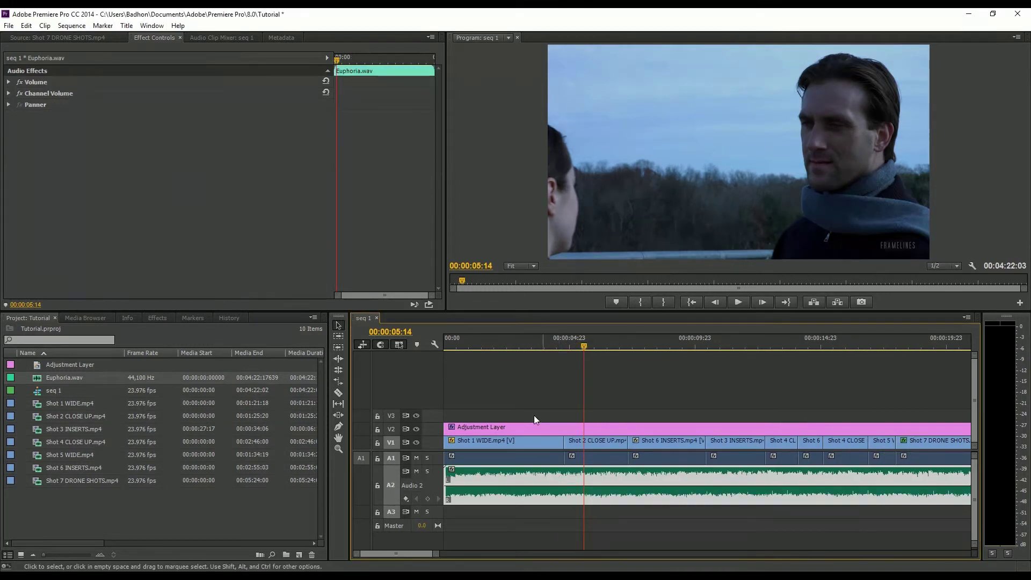
- Play seq 1 from the beginning through the final fade-out to review the scene with the music
drag(479, 343, 426, 349)
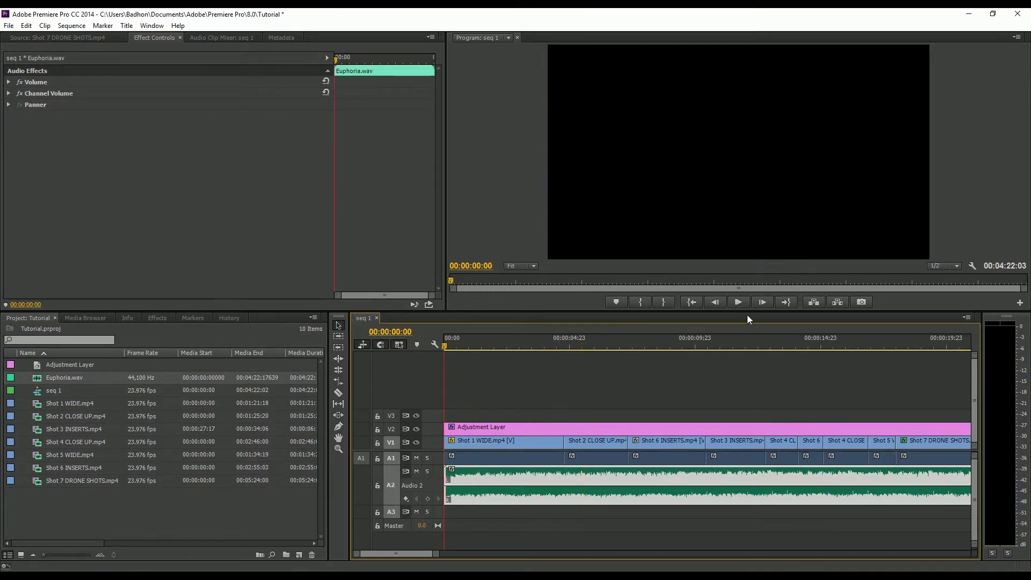
click(739, 302)
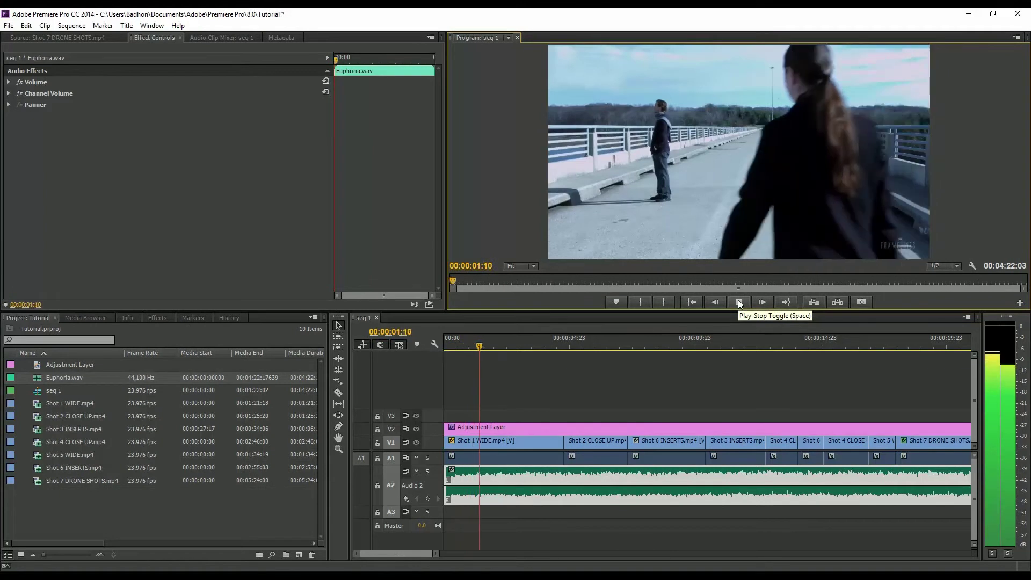
click(738, 302)
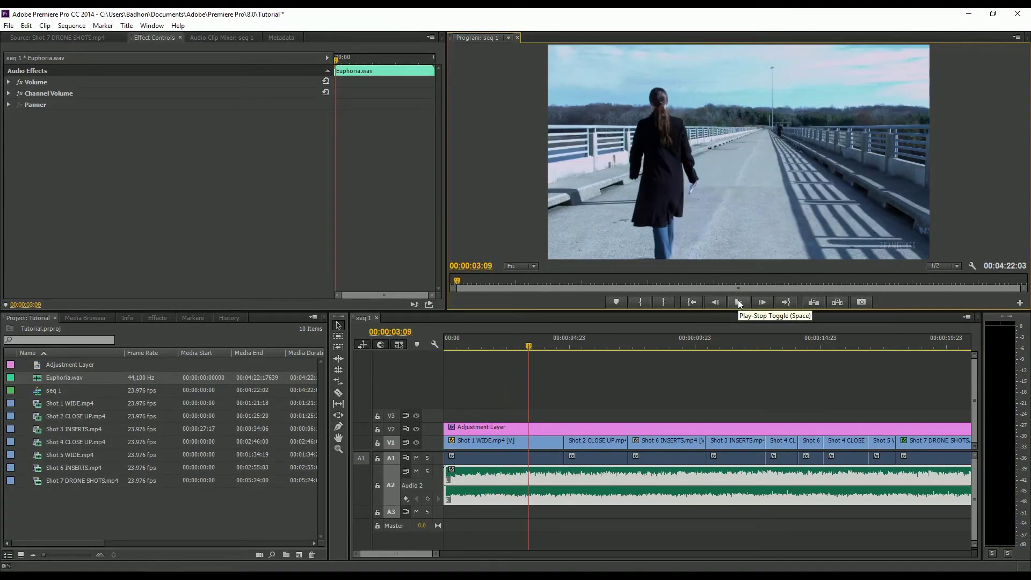
click(740, 302)
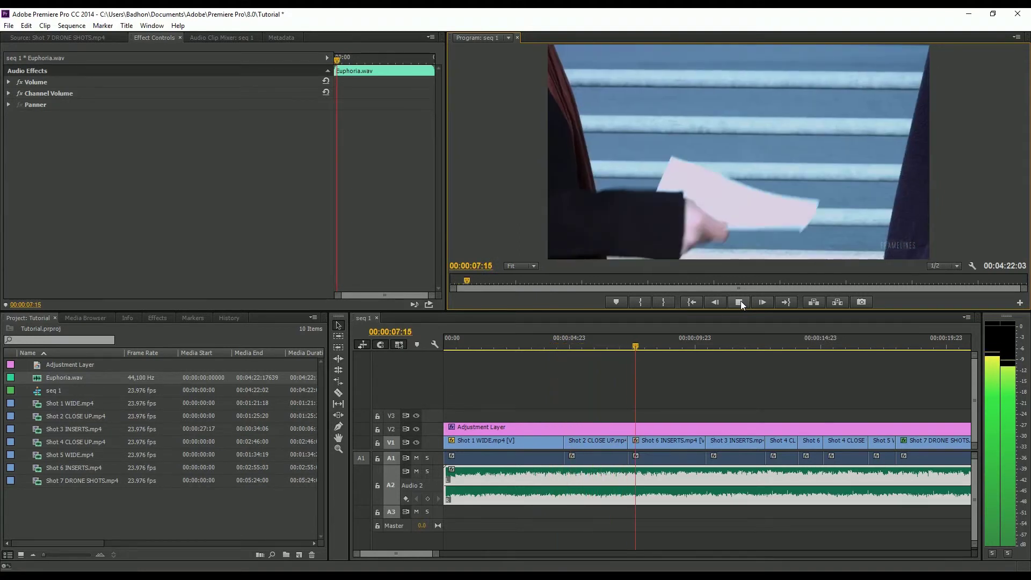
click(740, 302)
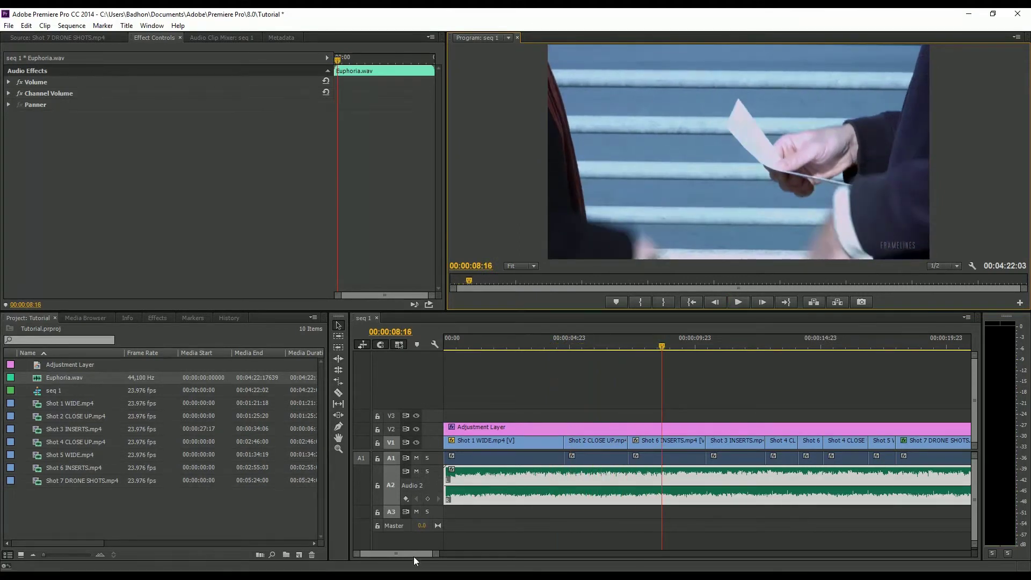
drag(436, 554, 493, 554)
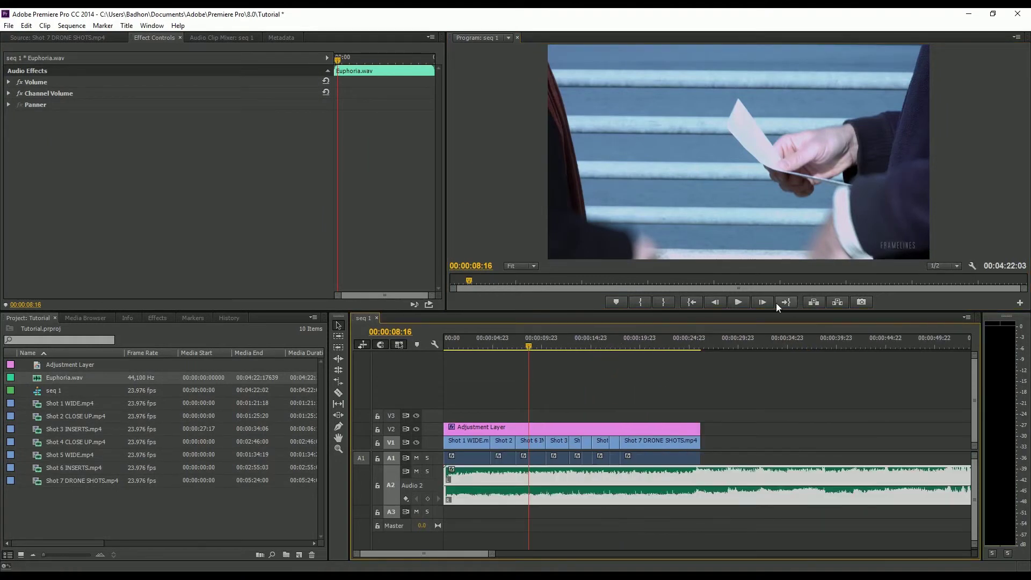
click(738, 302)
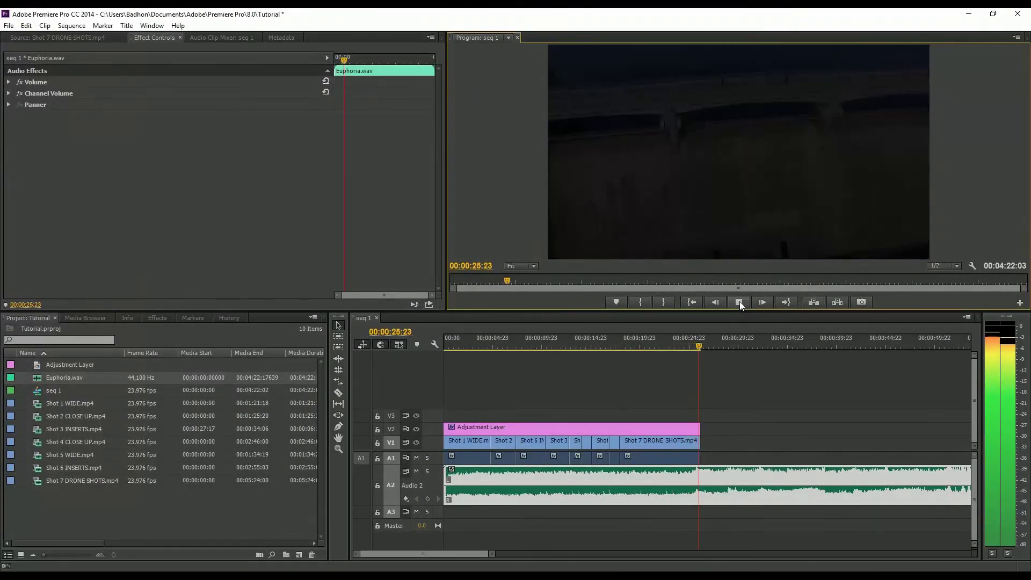
click(739, 302)
- Split Euphoria.wav at about 00:00:26:11, just past the end of Shot 7 DRONE SHOTS, and delete the remaining music
click(678, 338)
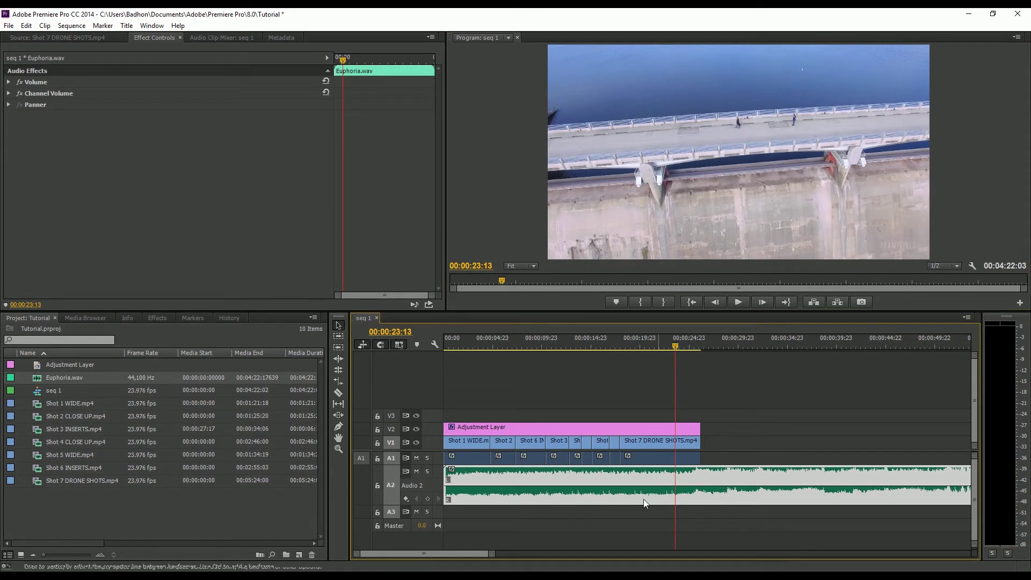
drag(495, 560, 452, 562)
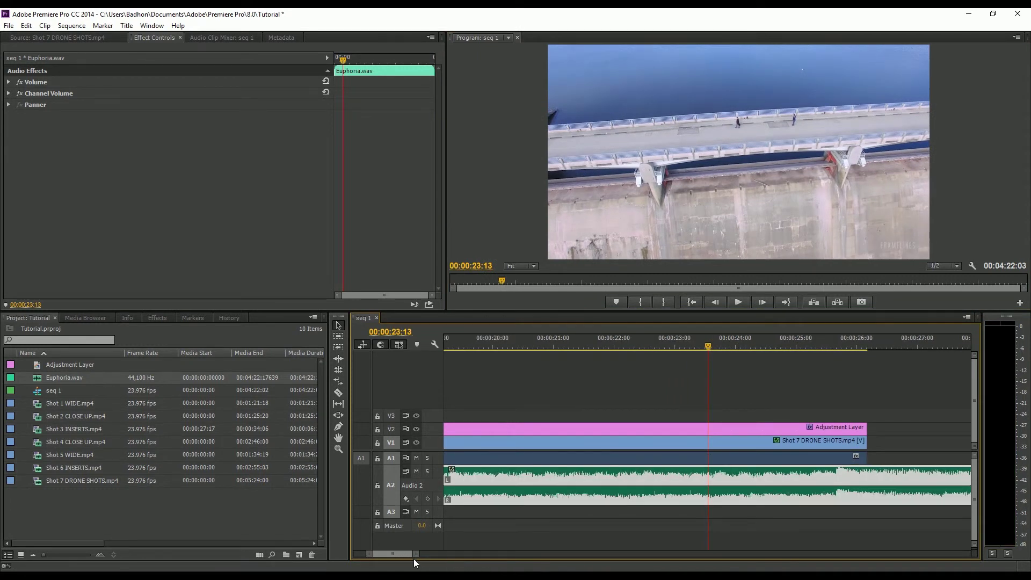
drag(414, 561, 420, 561)
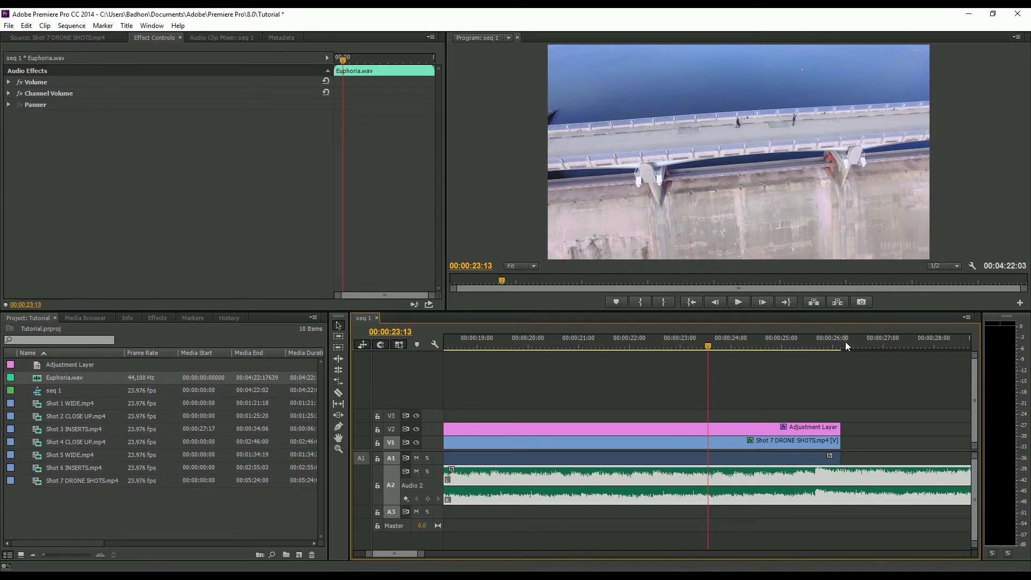
key(c)
drag(843, 341, 863, 346)
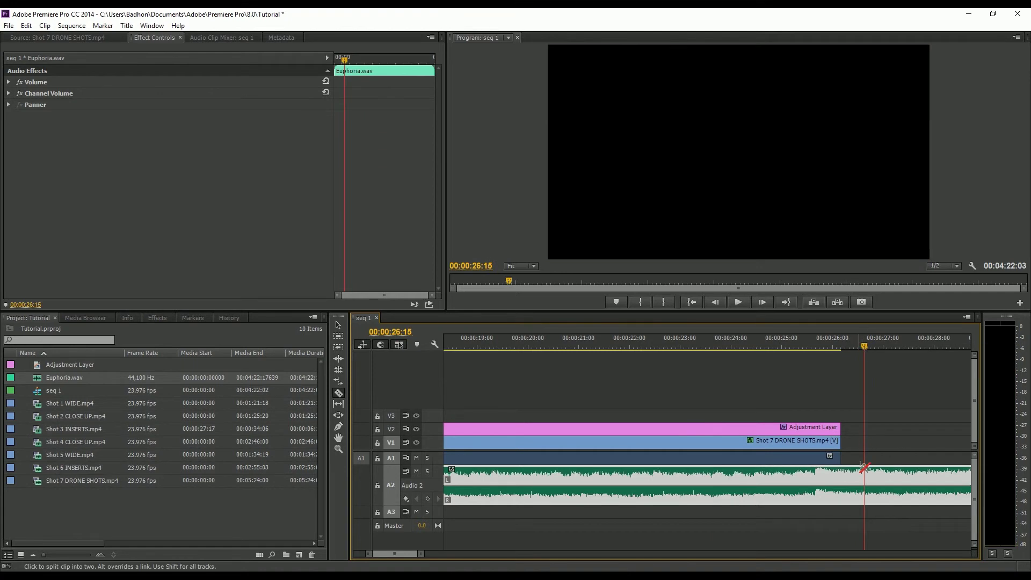
click(856, 481)
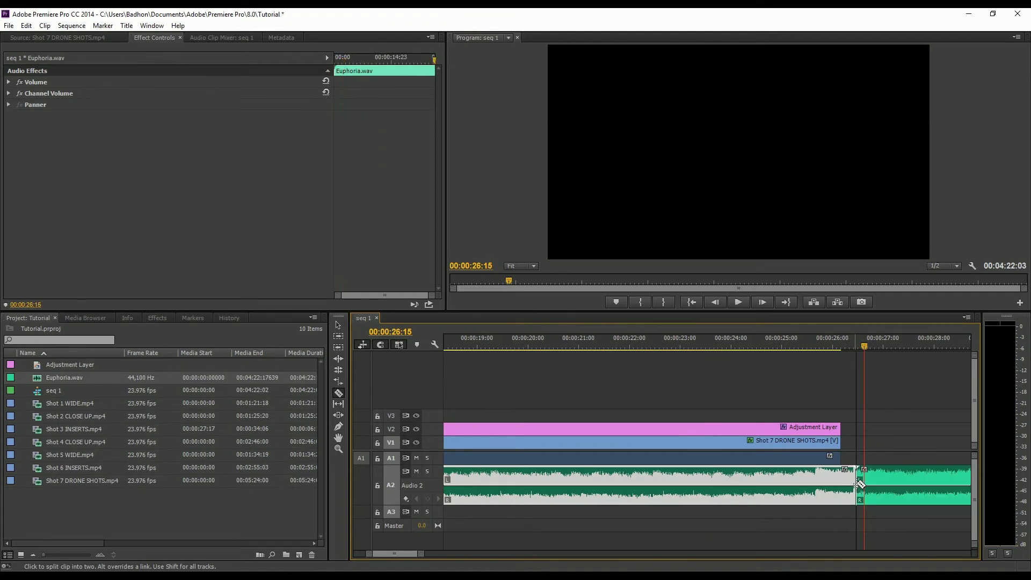
key(v)
click(882, 478)
key(Delete)
- Expand video track V1 to show its opacity keyframes and park the playhead where Shot 7 DRONE SHOTS starts fading, at 00:00:25:00
click(807, 346)
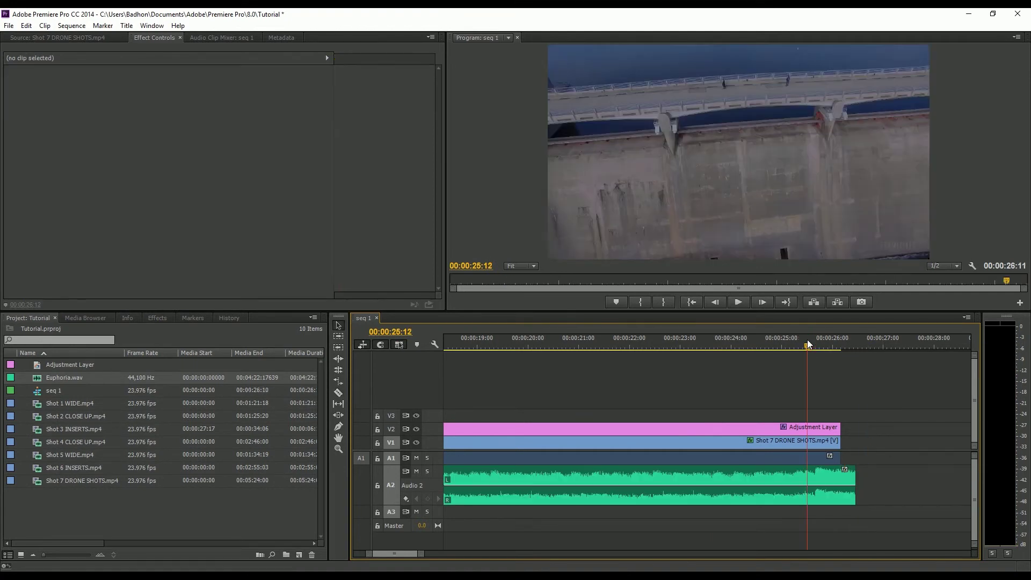
drag(423, 554, 396, 554)
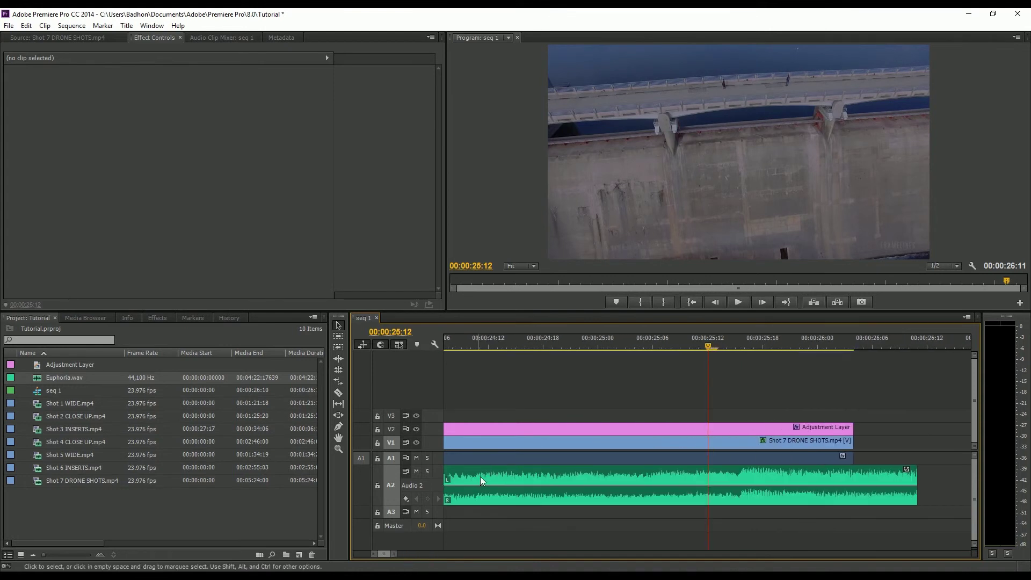
double_click(432, 443)
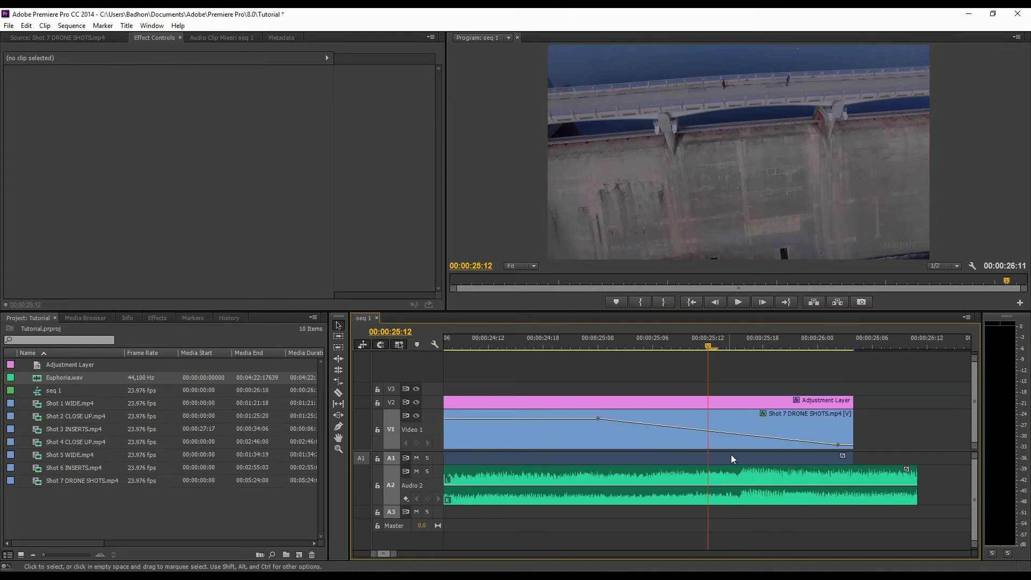
click(596, 345)
click(604, 430)
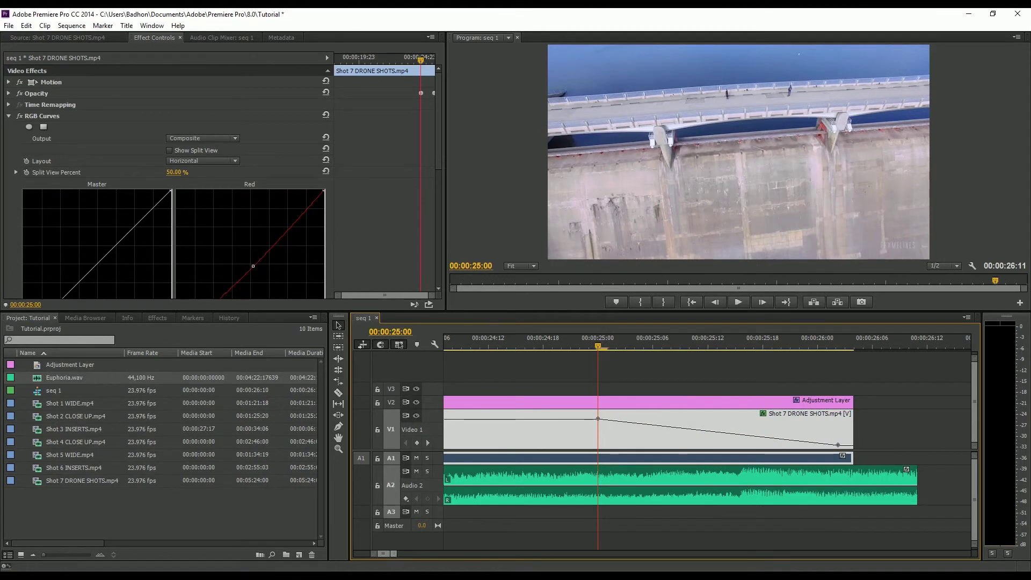
- Add a volume keyframe to Euphoria.wav at 00:00:24:19, slightly before the picture's fade-out begins
drag(396, 553, 404, 554)
drag(710, 349, 684, 348)
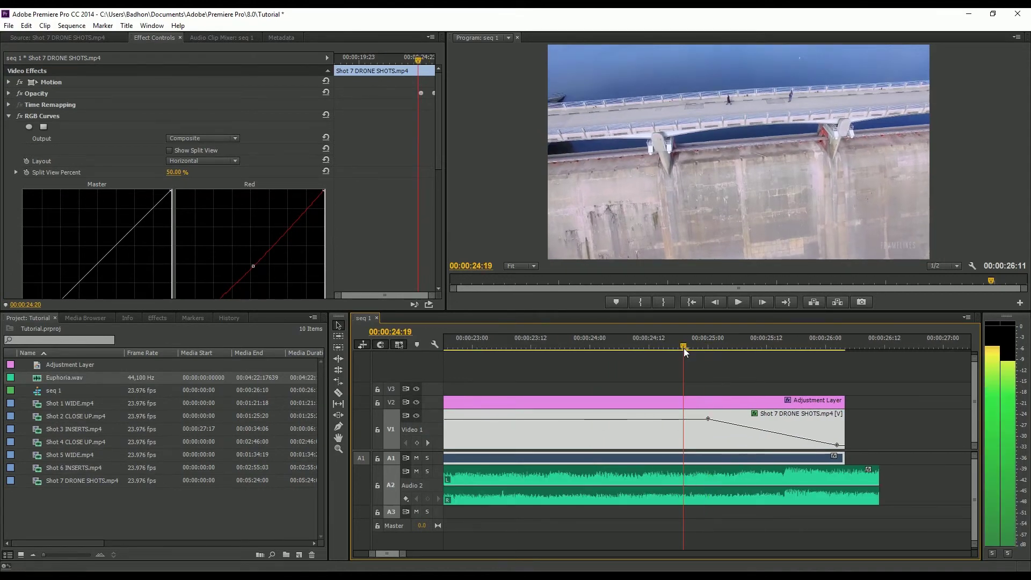
click(695, 477)
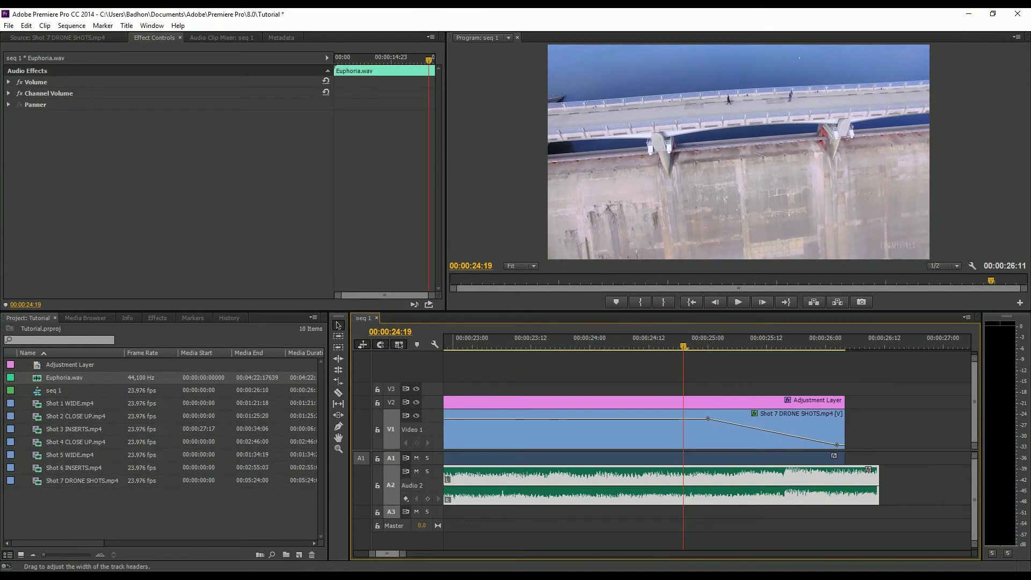
click(428, 498)
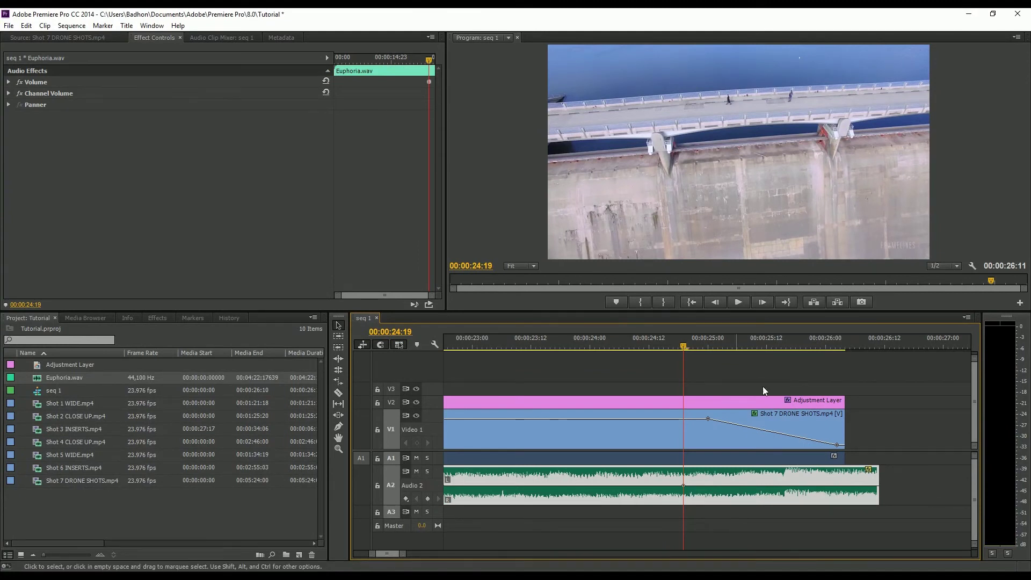
- Add a second Euphoria.wav volume keyframe at 00:00:26:00 and lower it to the clip's base so the music fades out
drag(696, 347, 826, 346)
click(428, 498)
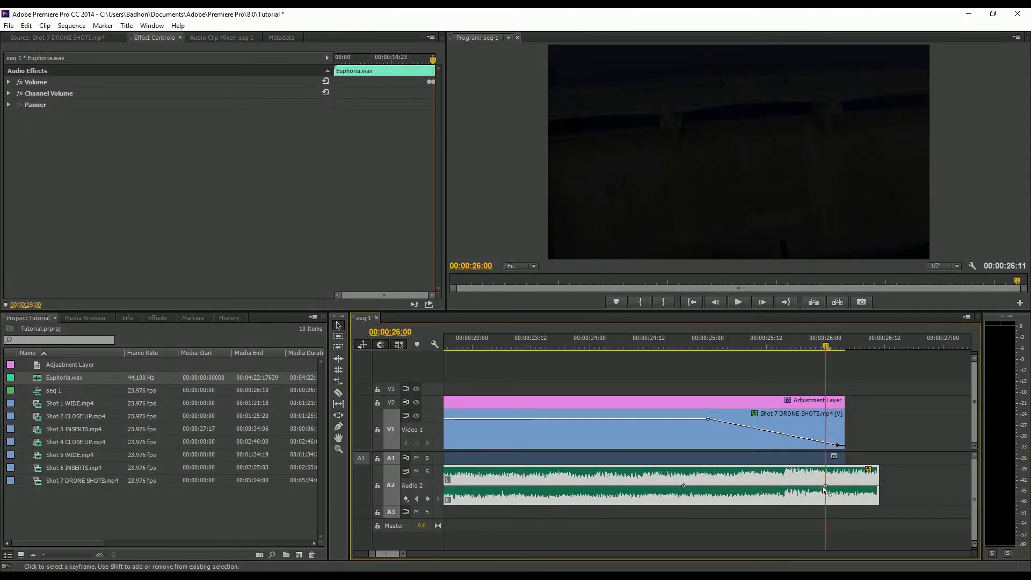
click(825, 486)
drag(825, 487, 830, 500)
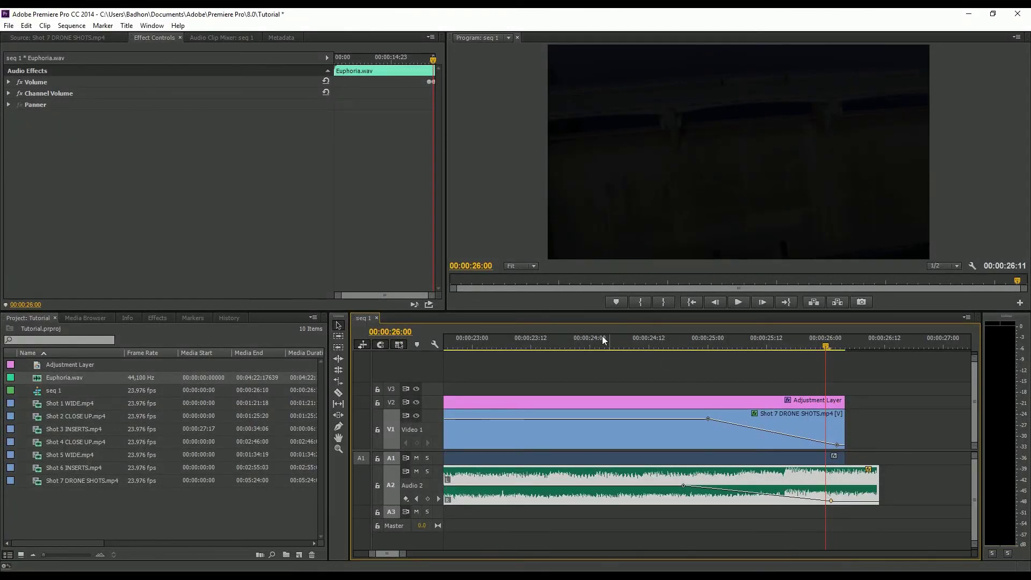
- Play the last two seconds of seq 1 twice to check the music fade against the picture fade
click(585, 346)
click(739, 303)
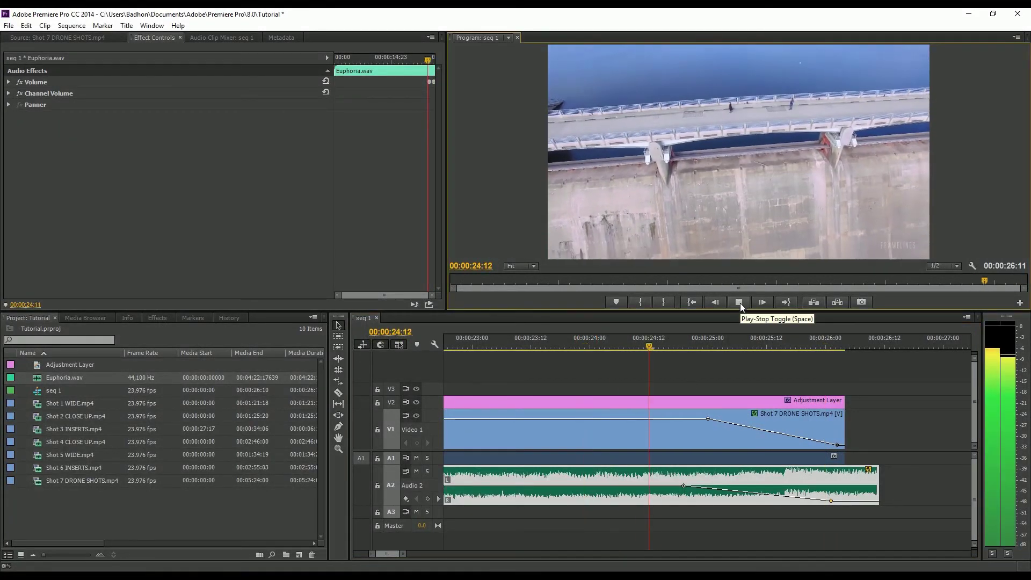
click(739, 303)
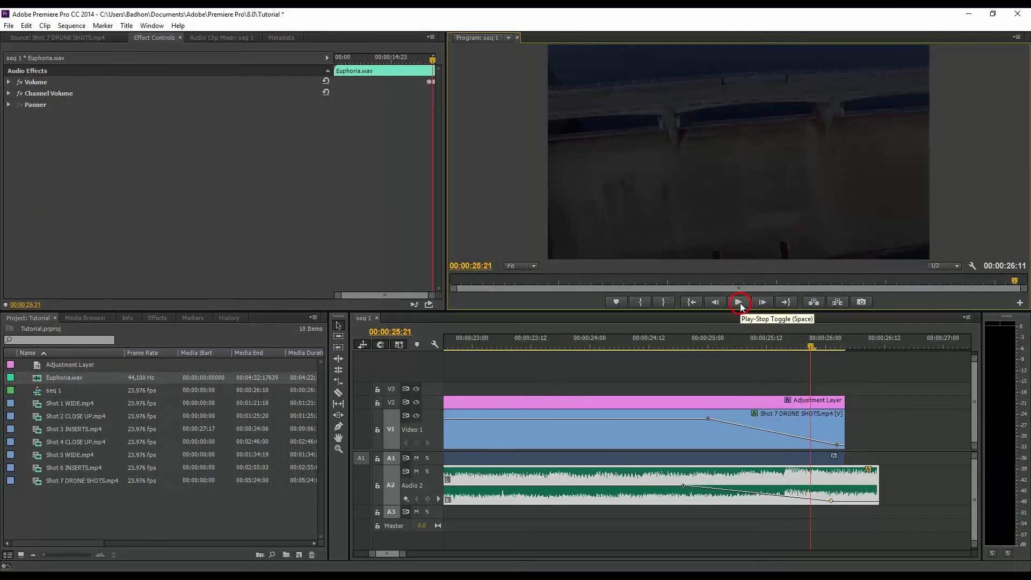
click(623, 344)
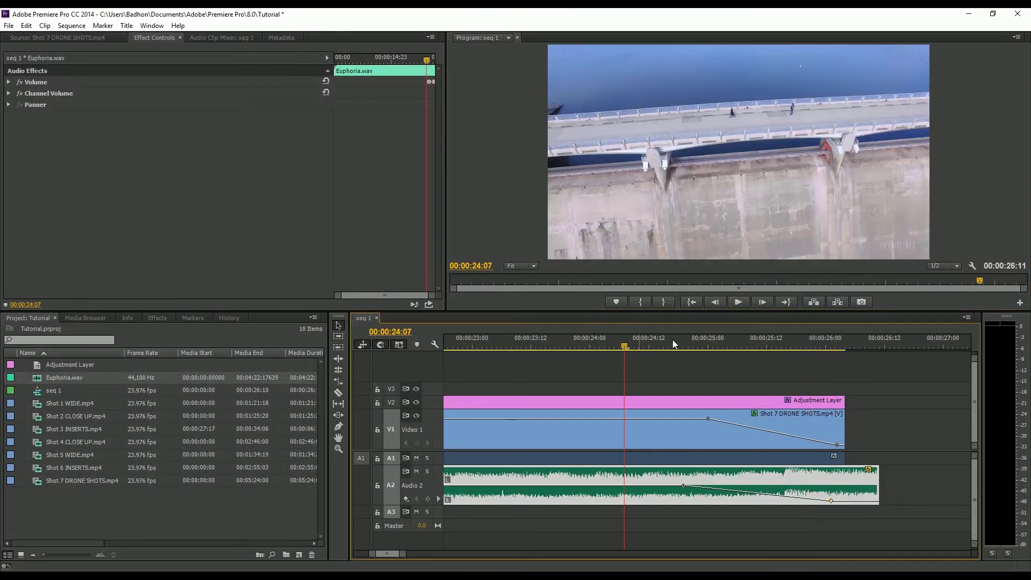
click(737, 302)
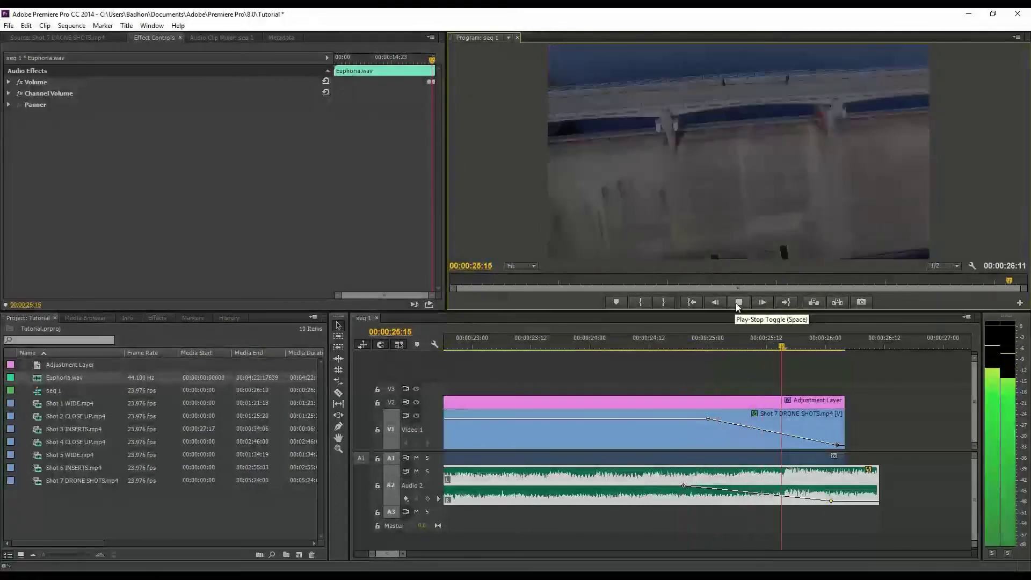
click(737, 302)
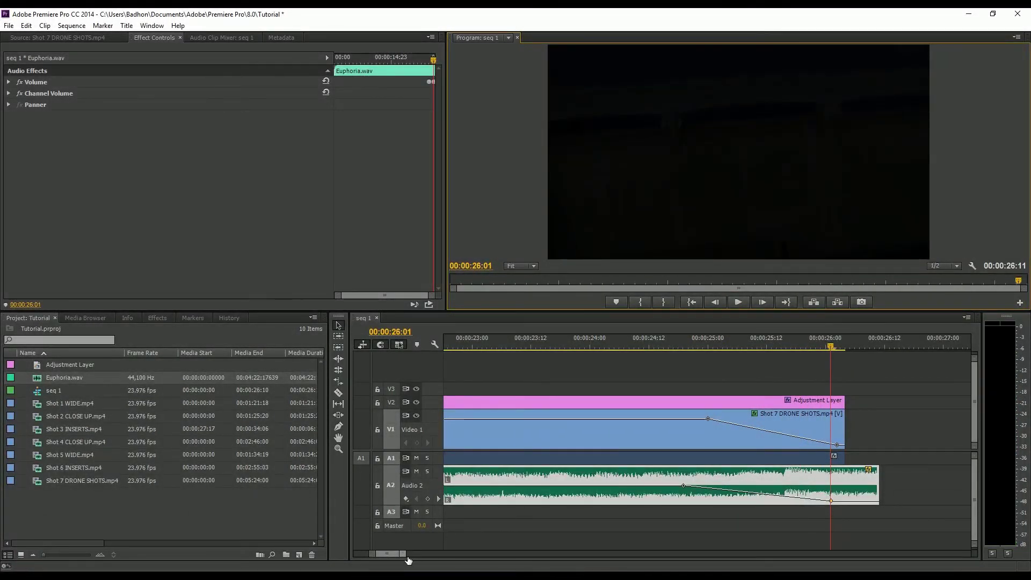
- Trim the end of Euphoria.wav to the end of Shot 7 DRONE SHOTS at about 00:00:26:04 and show the whole sequence
drag(406, 553, 418, 554)
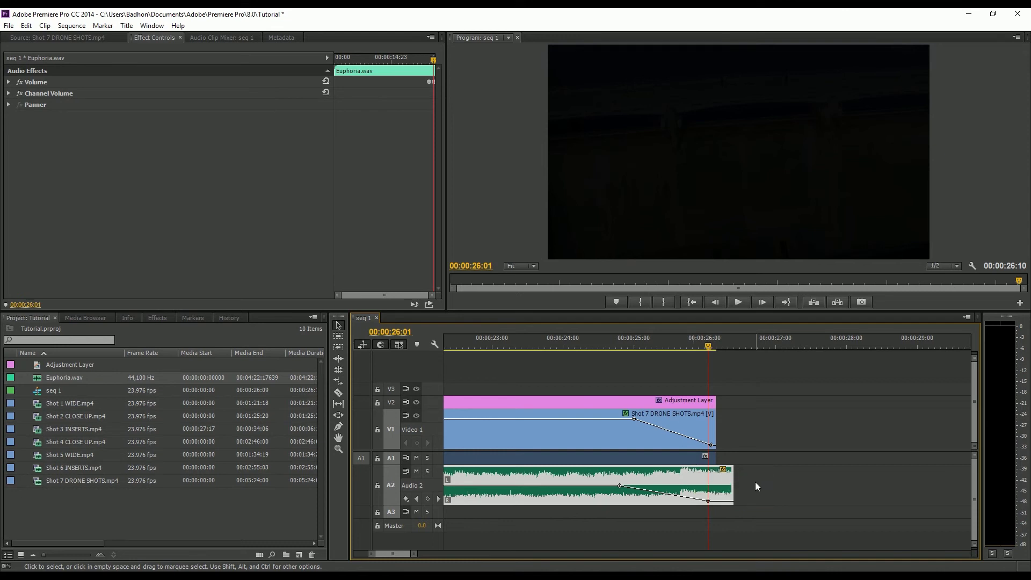
drag(742, 482, 715, 483)
drag(417, 553, 569, 558)
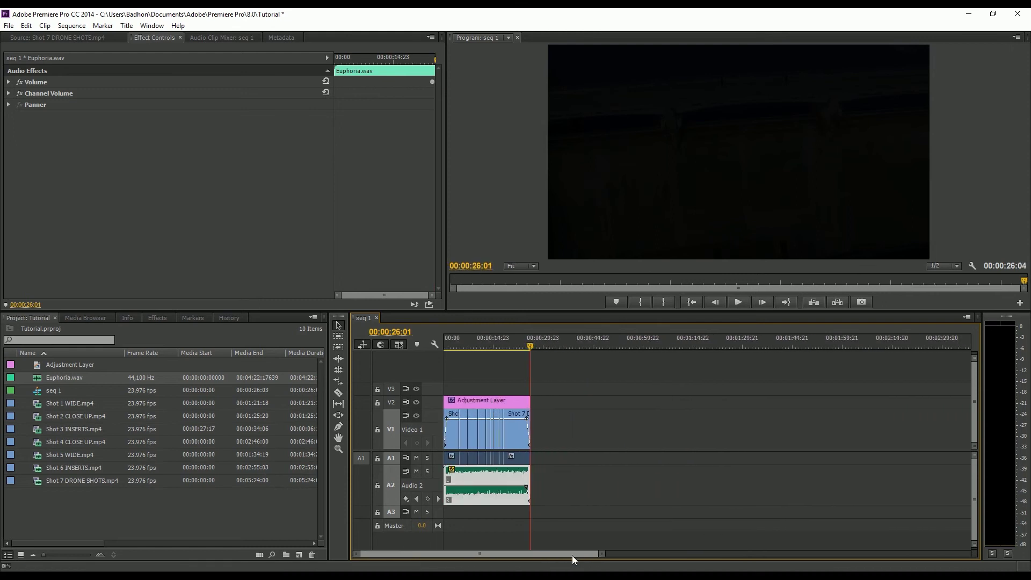